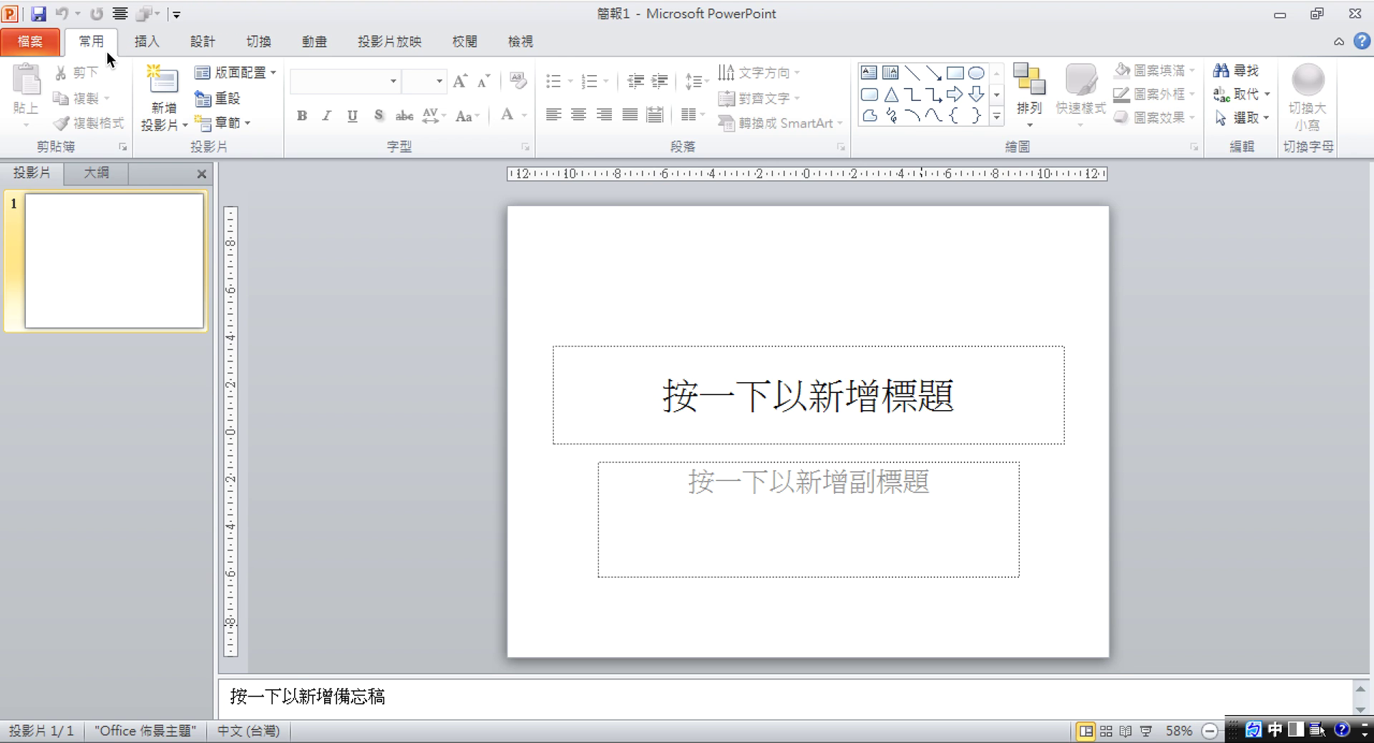
# Add a Title and Content slide and insert a Line with Markers chart into it
pyautogui.click(183, 125)
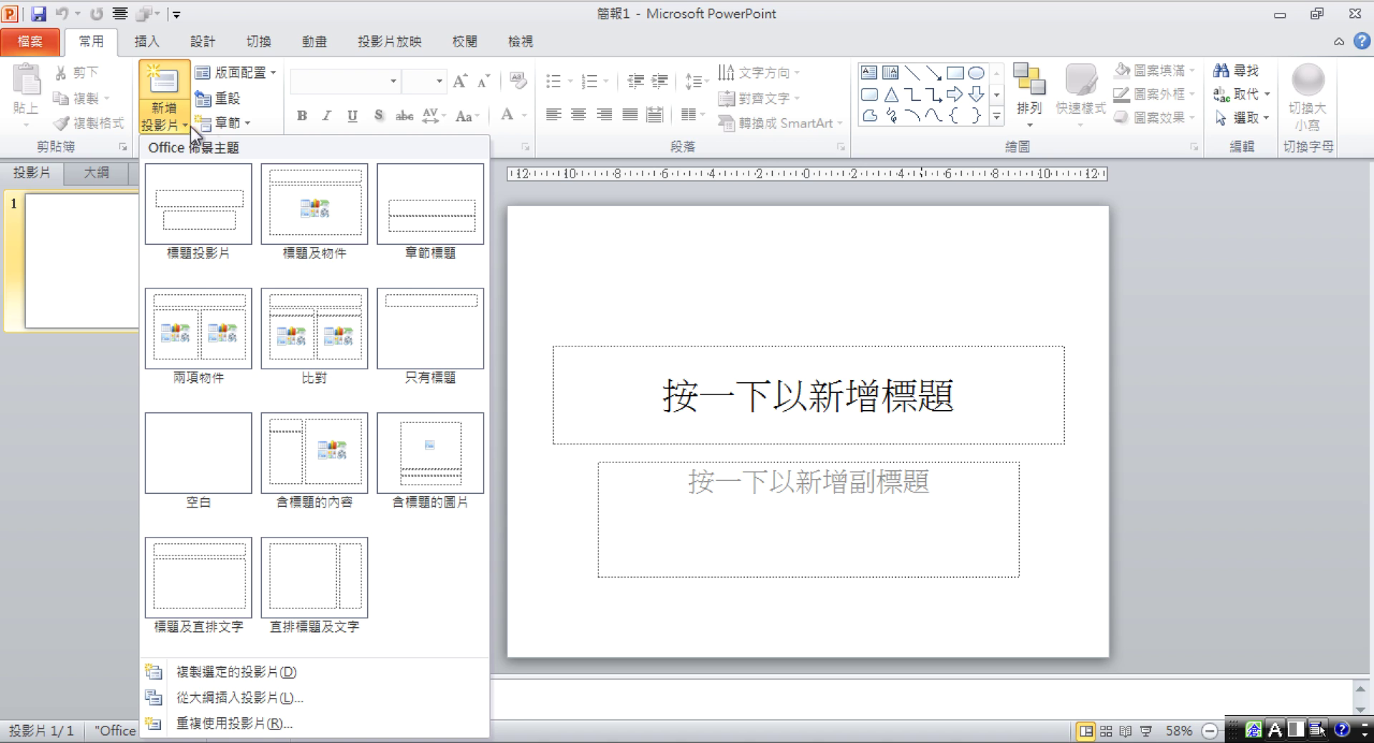
pyautogui.click(332, 185)
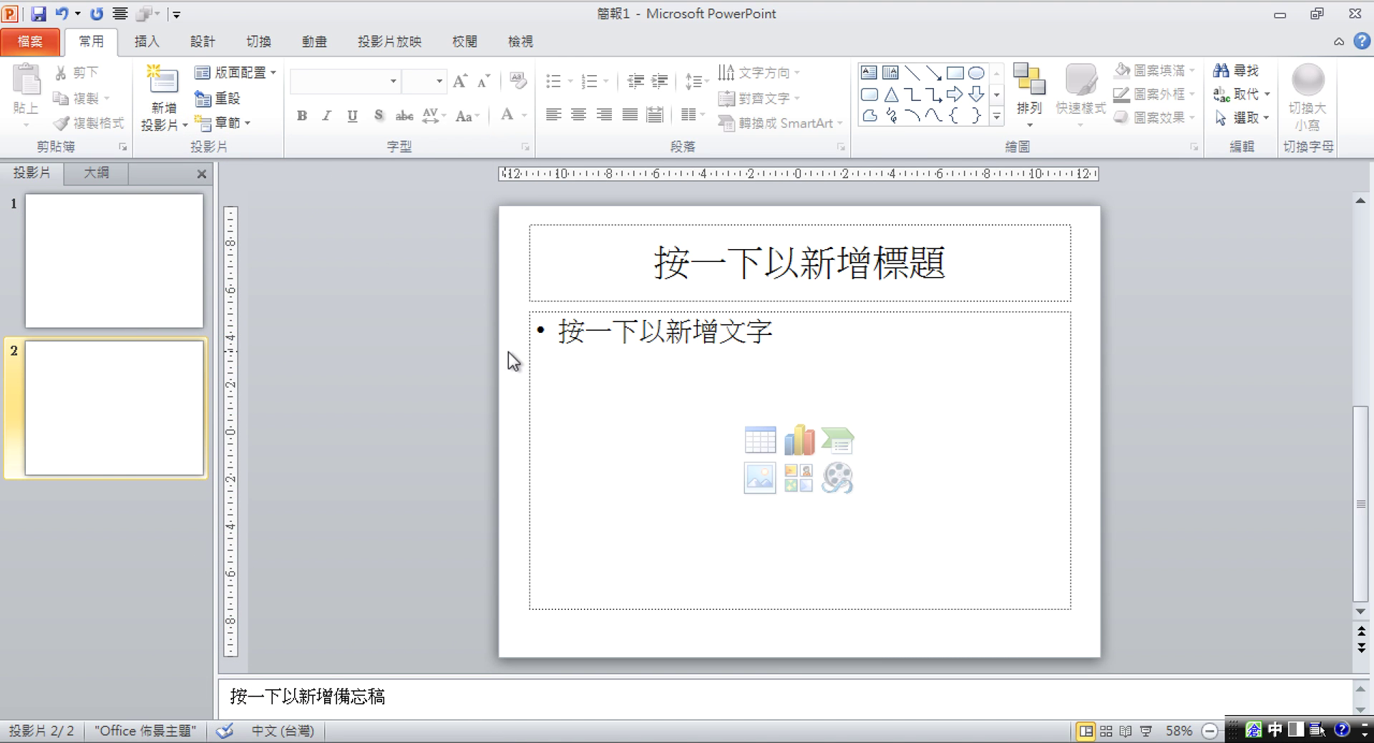
pyautogui.click(797, 442)
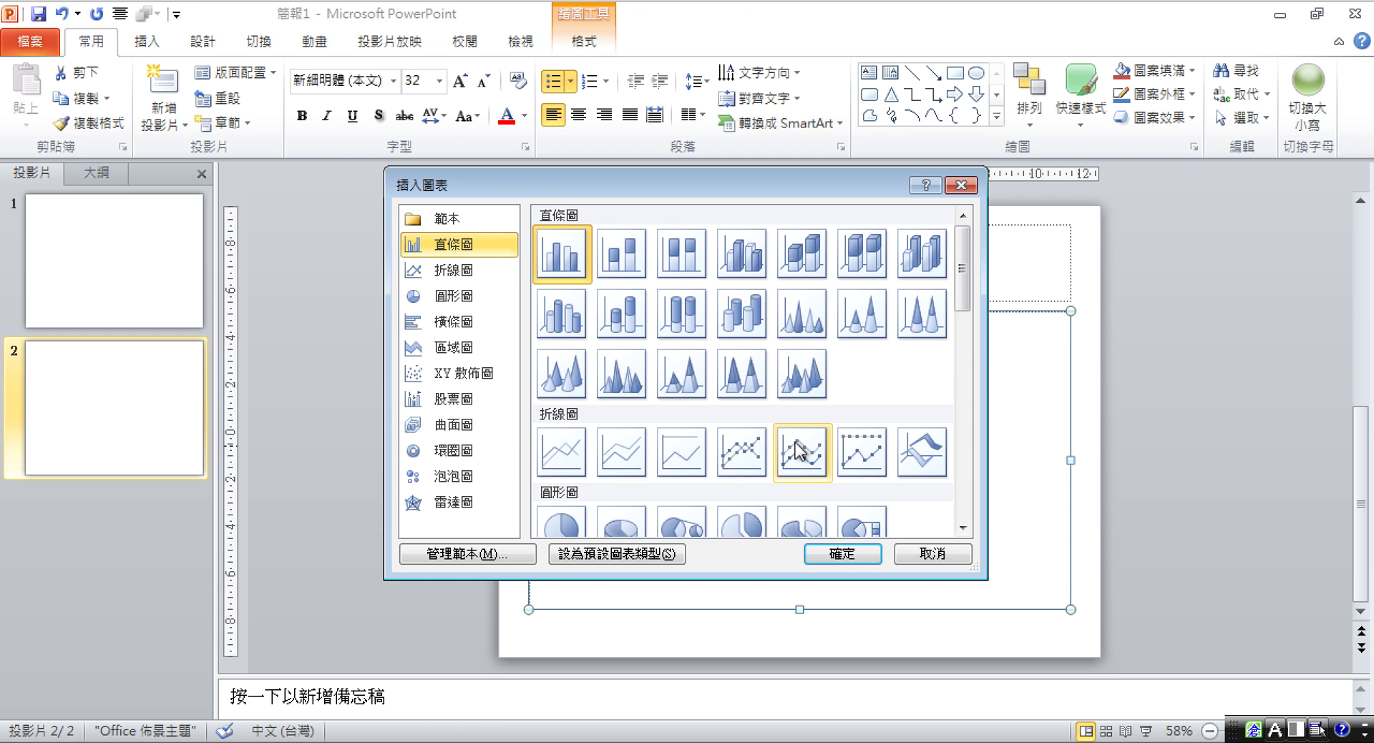
pyautogui.click(738, 464)
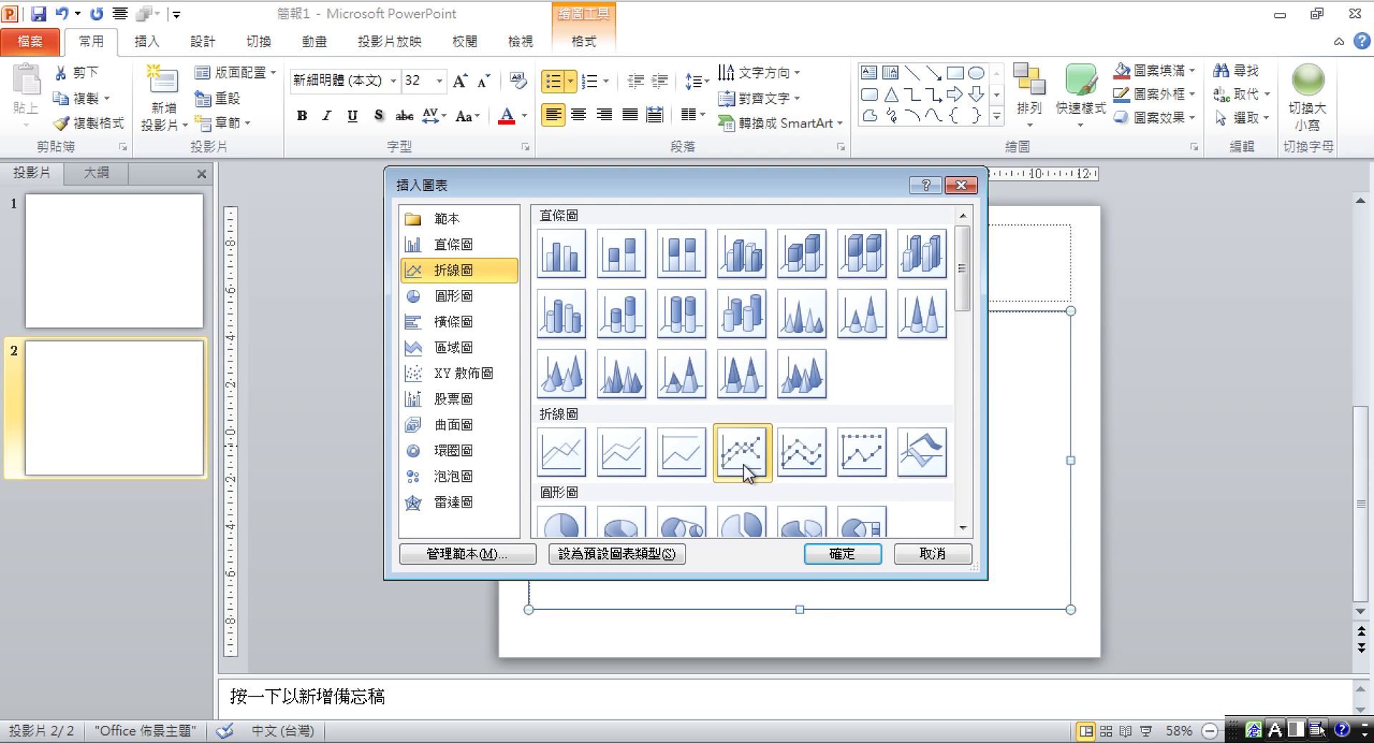
pyautogui.click(842, 554)
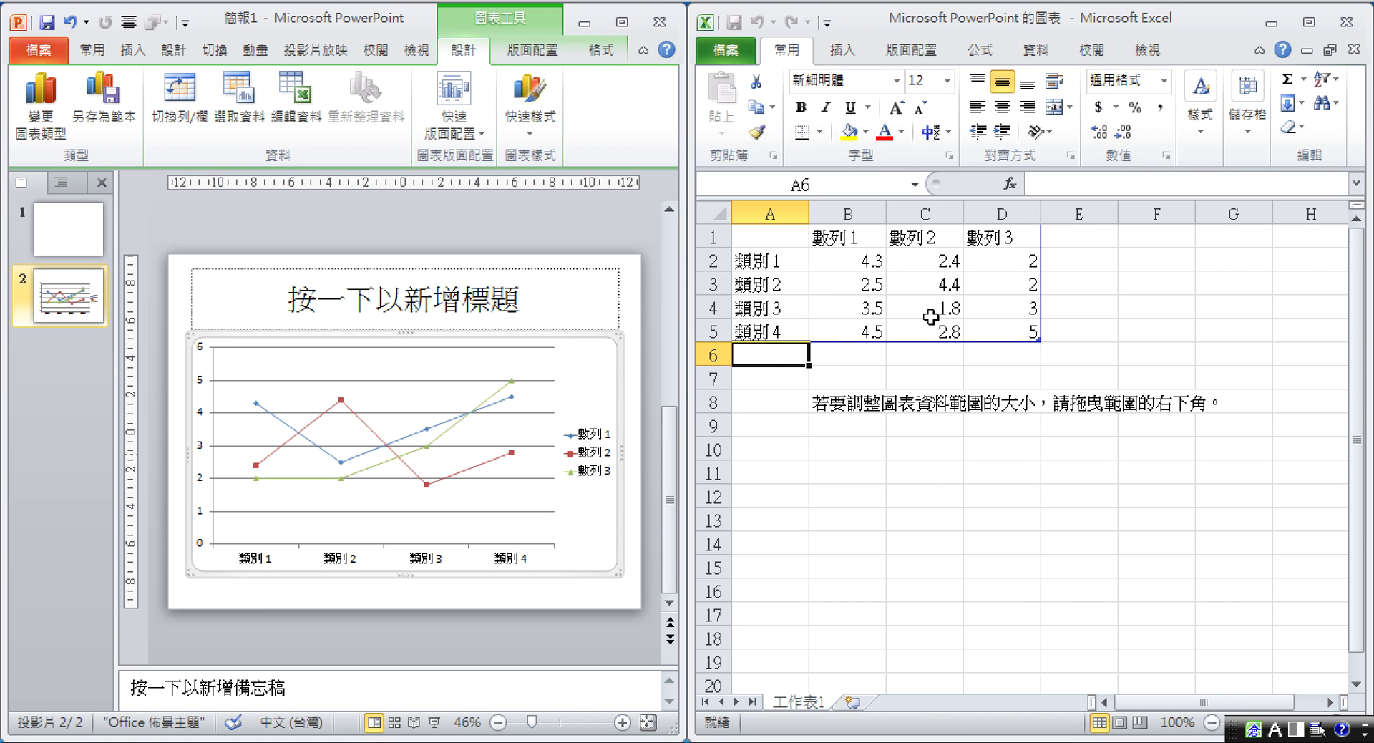
# Switch to the Zhuyin input method and name the first series 小名 in B1
pyautogui.click(867, 242)
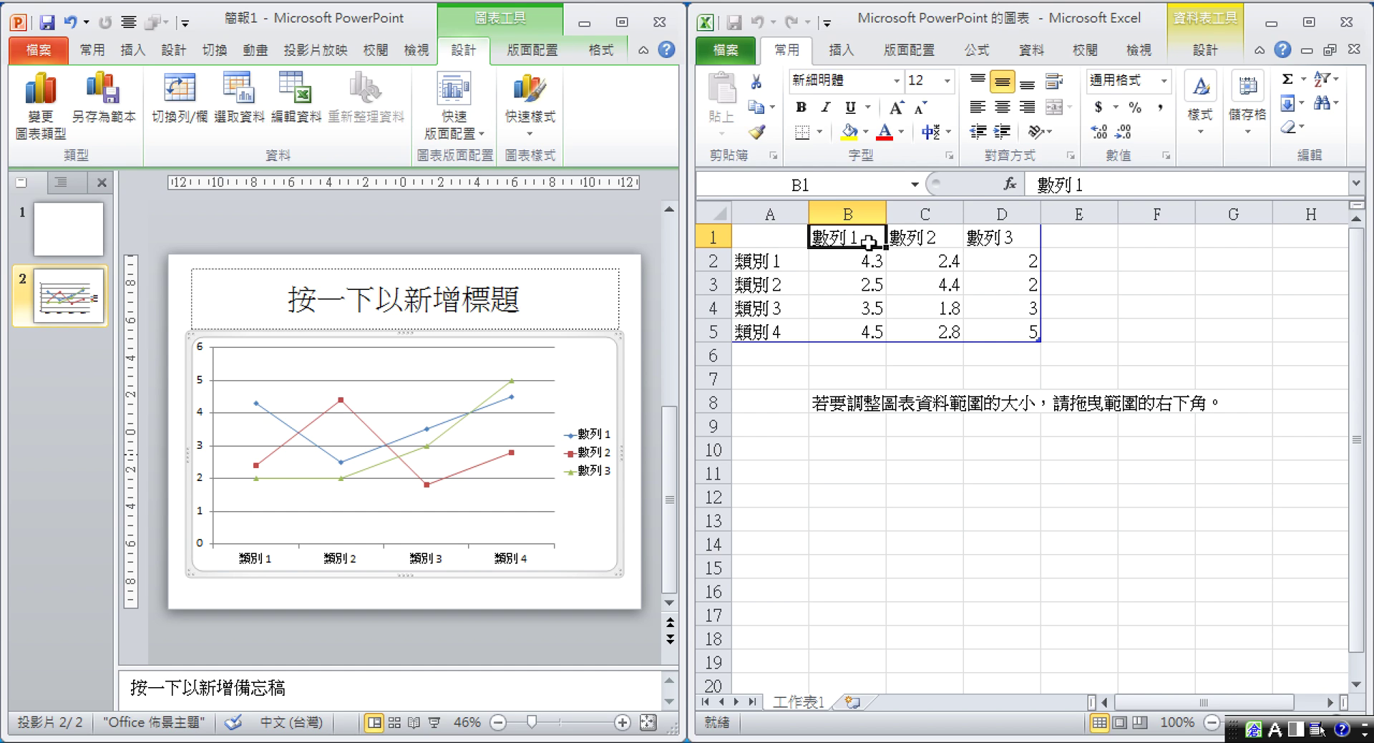
pyautogui.press('BackSpace')
pyautogui.write('vu')
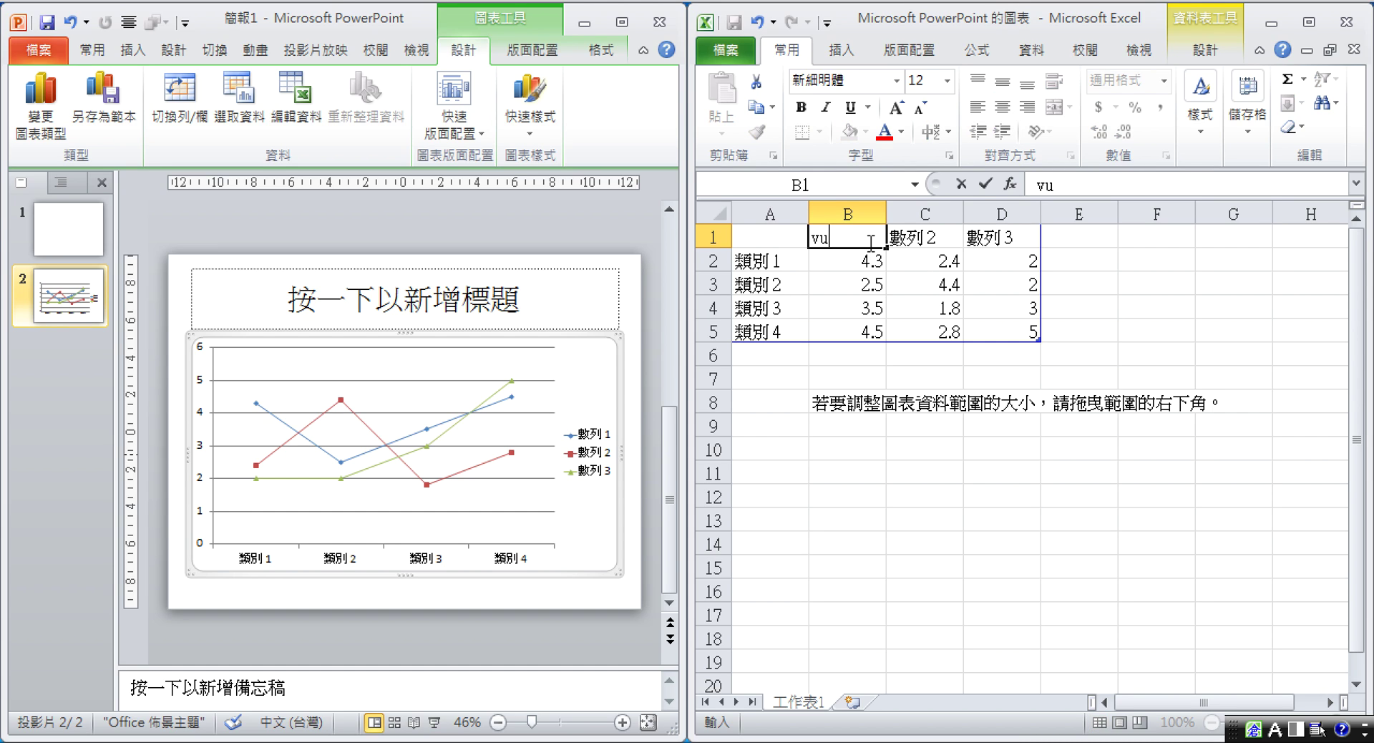
pyautogui.write('l')
pyautogui.press('BackSpace')
pyautogui.press('BackSpace')
pyautogui.press('BackSpace')
pyautogui.press('shift')
pyautogui.click(1253, 730)
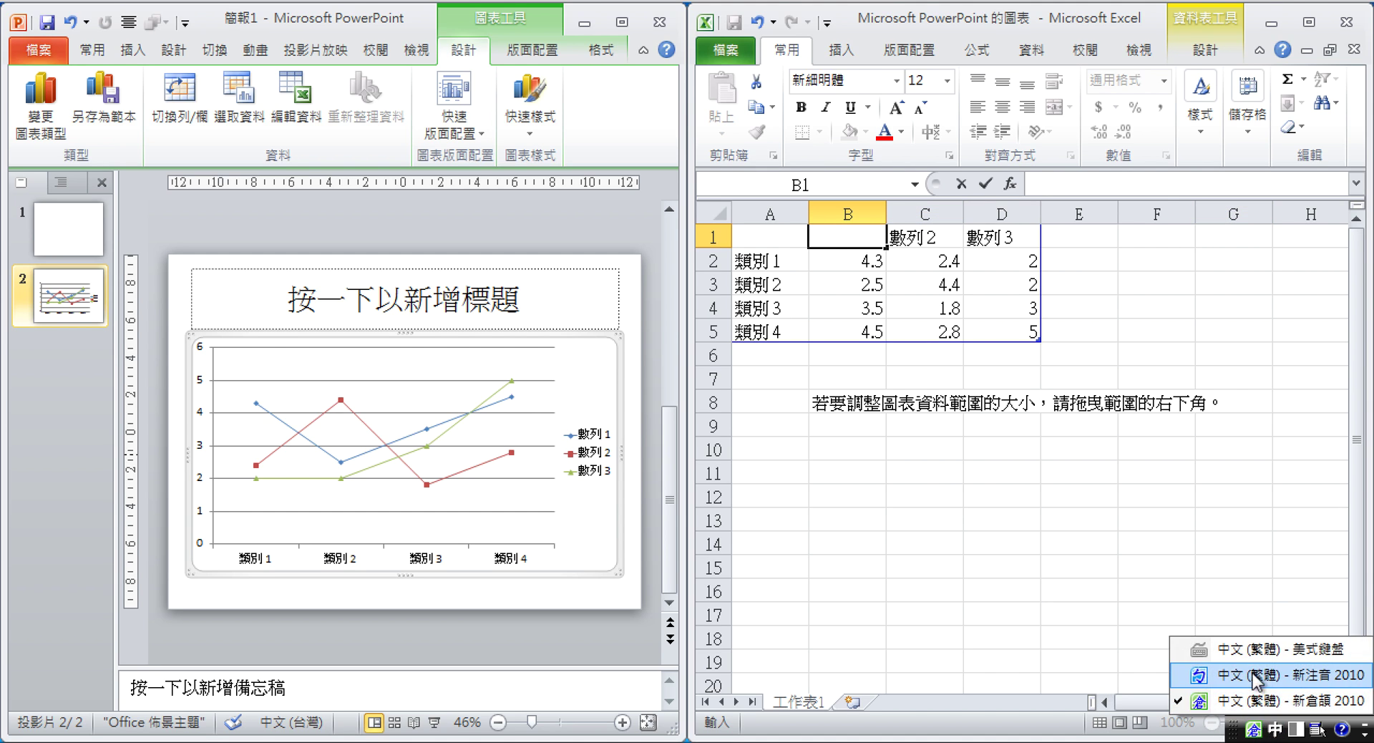
pyautogui.click(1260, 675)
pyautogui.write('vu')
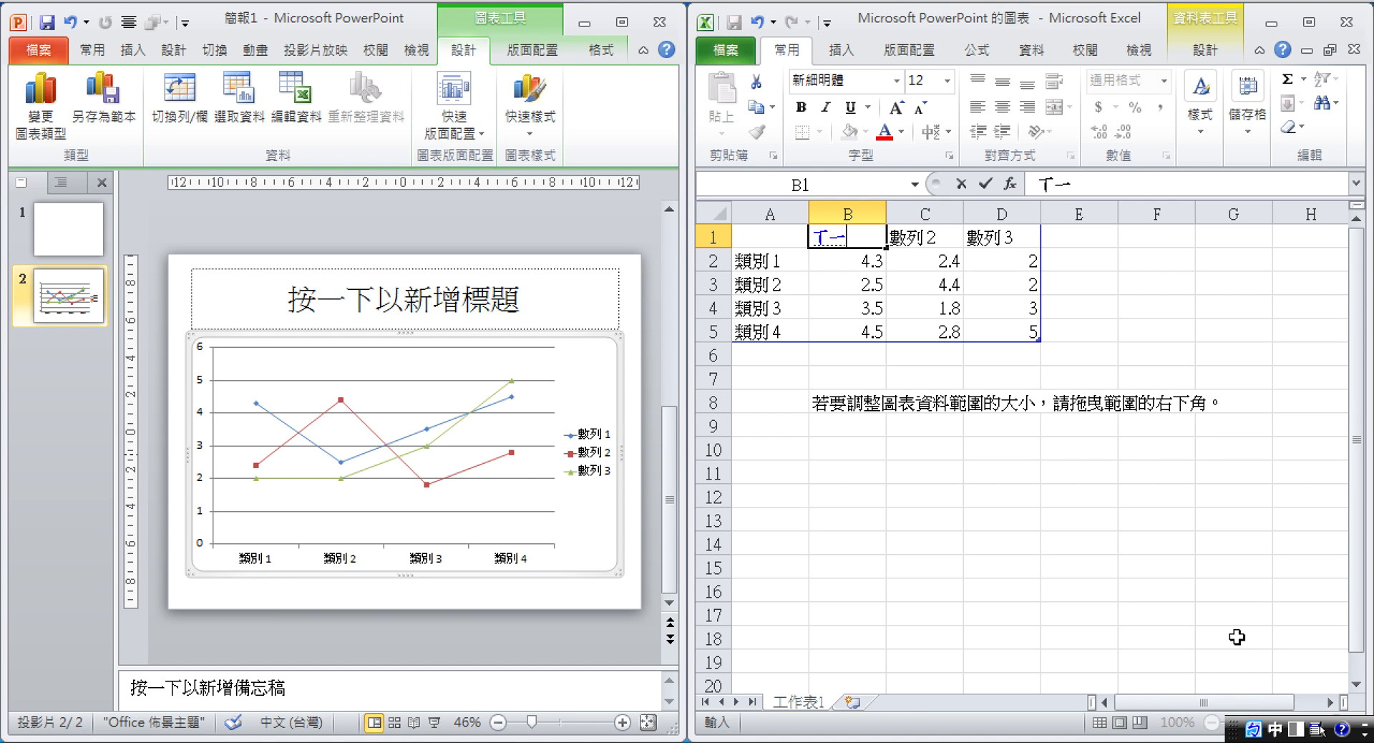
pyautogui.write('3l')
pyautogui.press('BackSpace')
pyautogui.press('BackSpace')
pyautogui.write('v')
pyautogui.write('ul3au')
pyautogui.write('/6')
# Name the other two series 阿得 in C1 and 大王 in D1
pyautogui.click(950, 236)
pyautogui.press('BackSpace')
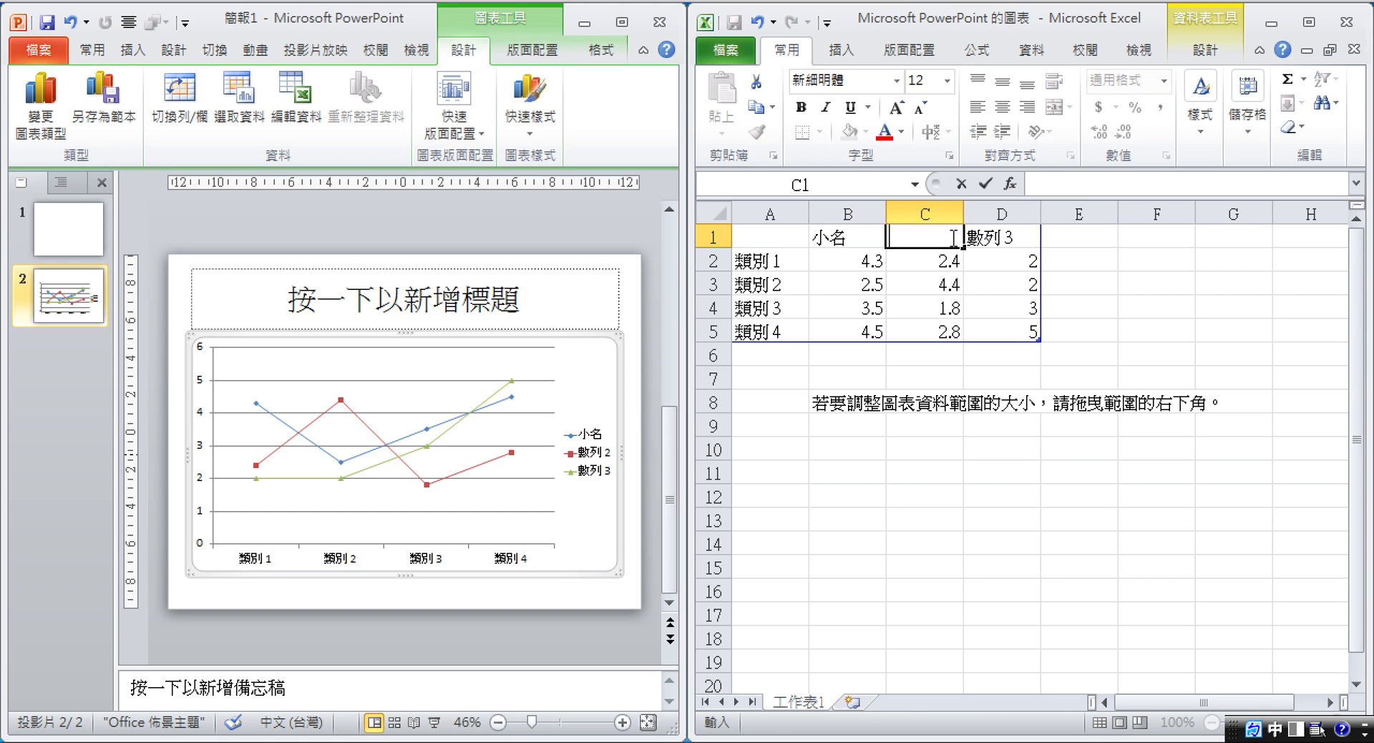
pyautogui.write('8 ')
pyautogui.write('2k6')
pyautogui.click(1002, 243)
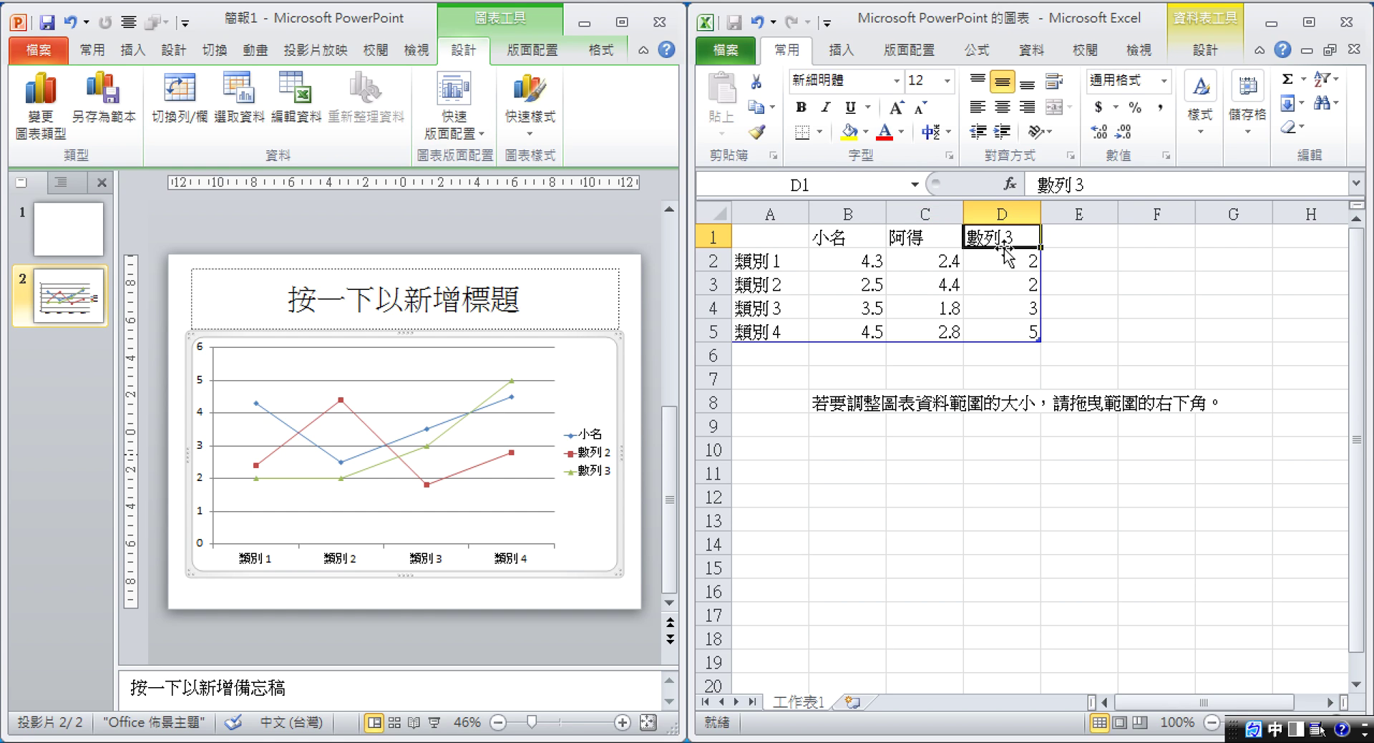
pyautogui.press('BackSpace')
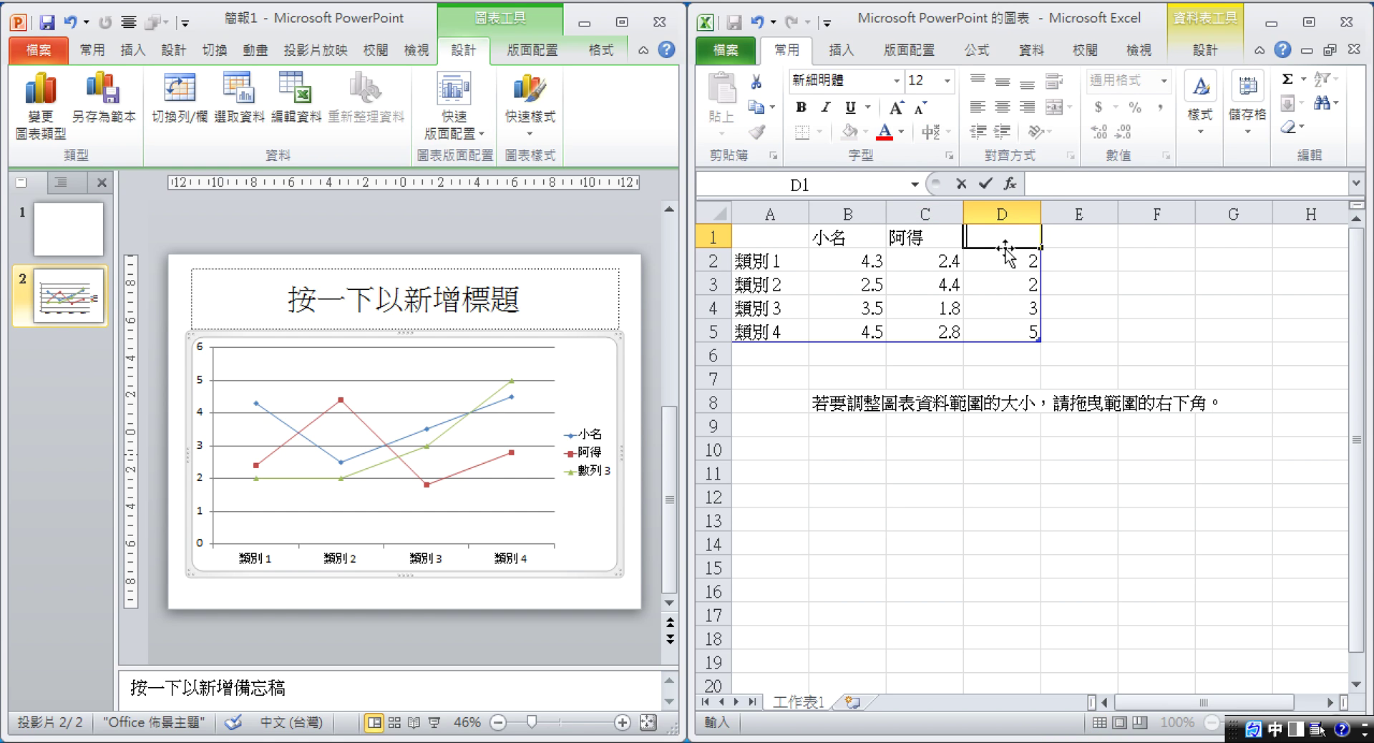
pyautogui.write('w')
pyautogui.write('94')
pyautogui.write('王')
# Enter the subjects 國語, 社會, 自然 and 數學 into category cells A2 through A5
pyautogui.click(760, 263)
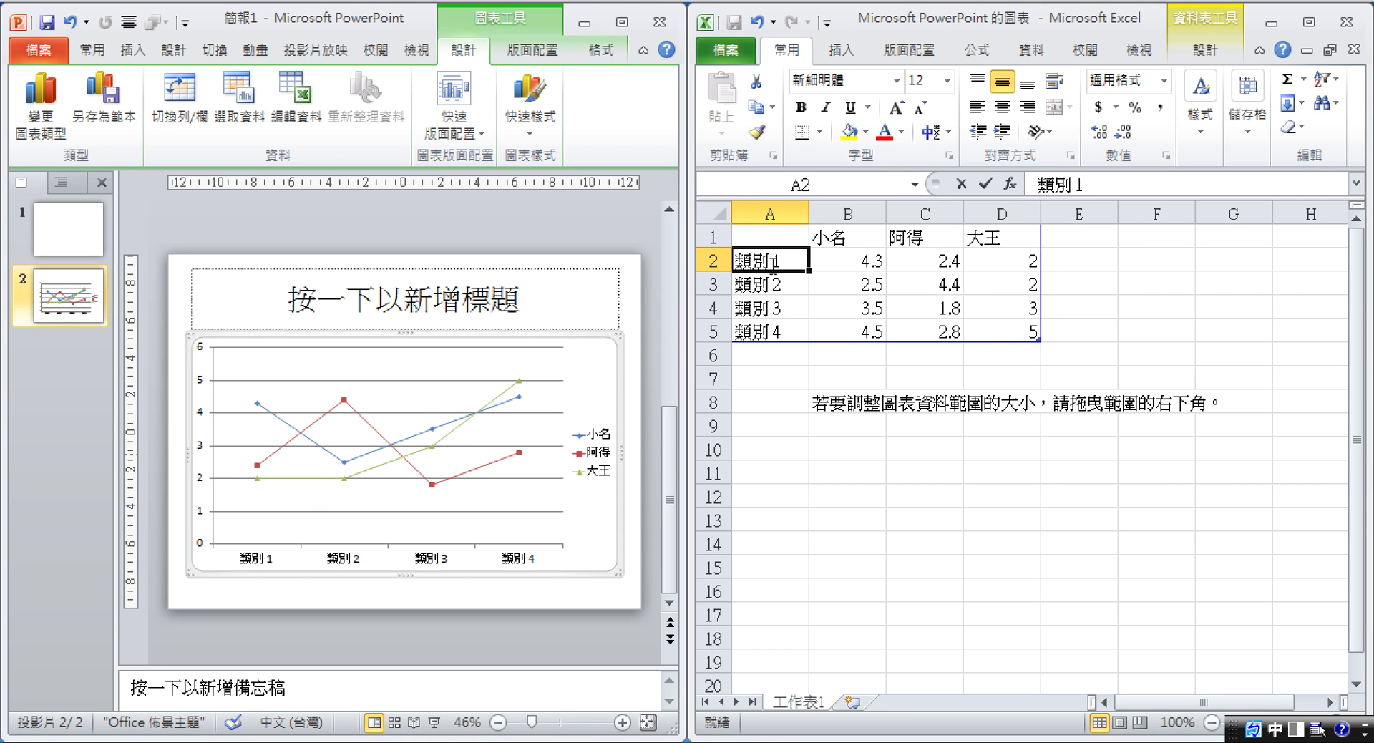
pyautogui.press('BackSpace')
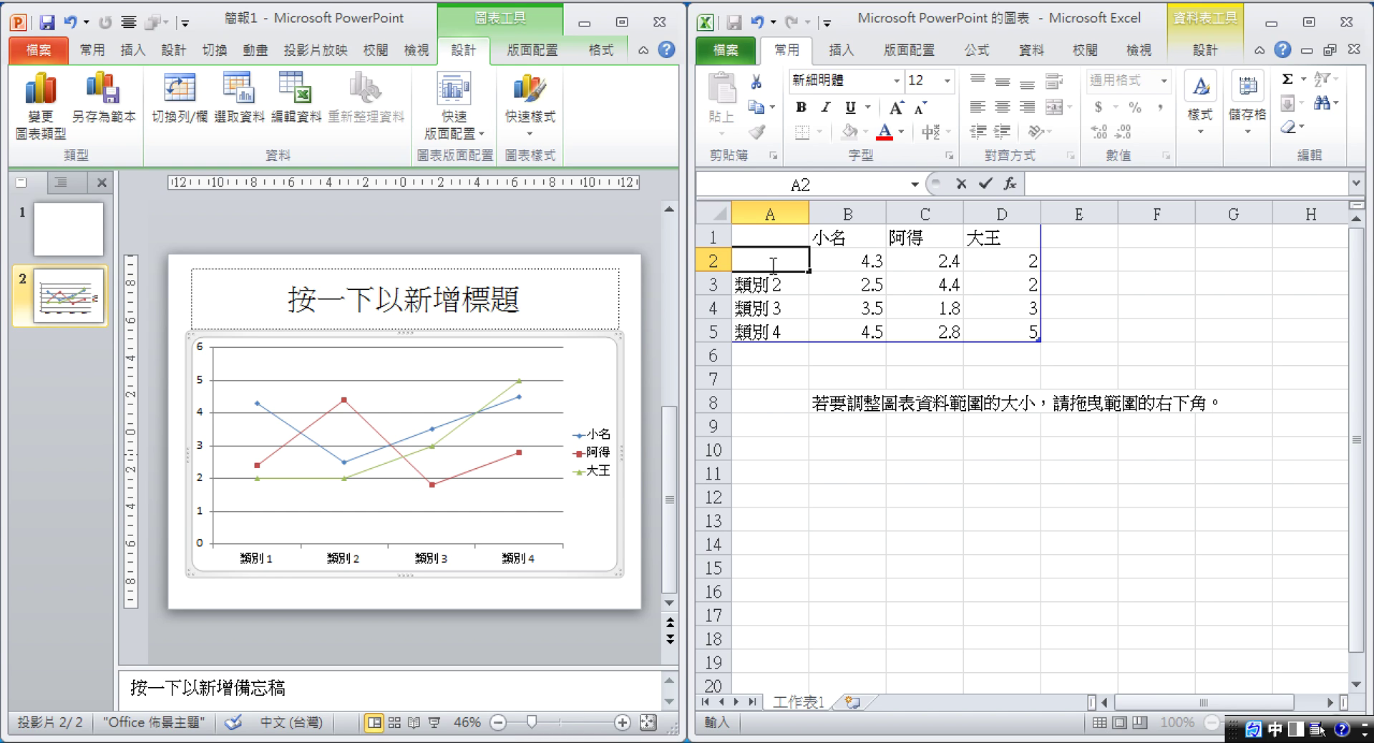
pyautogui.write('國')
pyautogui.write('語')
pyautogui.click(773, 284)
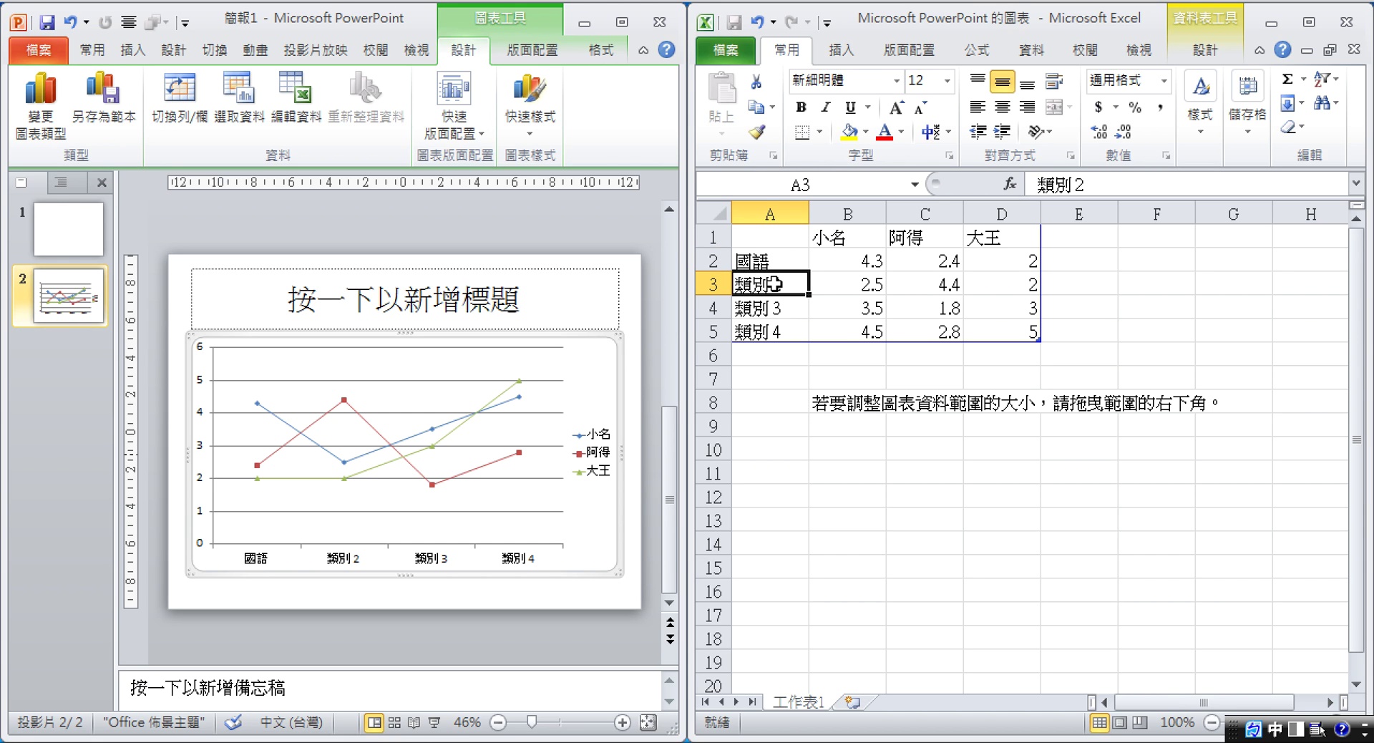
pyautogui.press('BackSpace')
pyautogui.write('設')
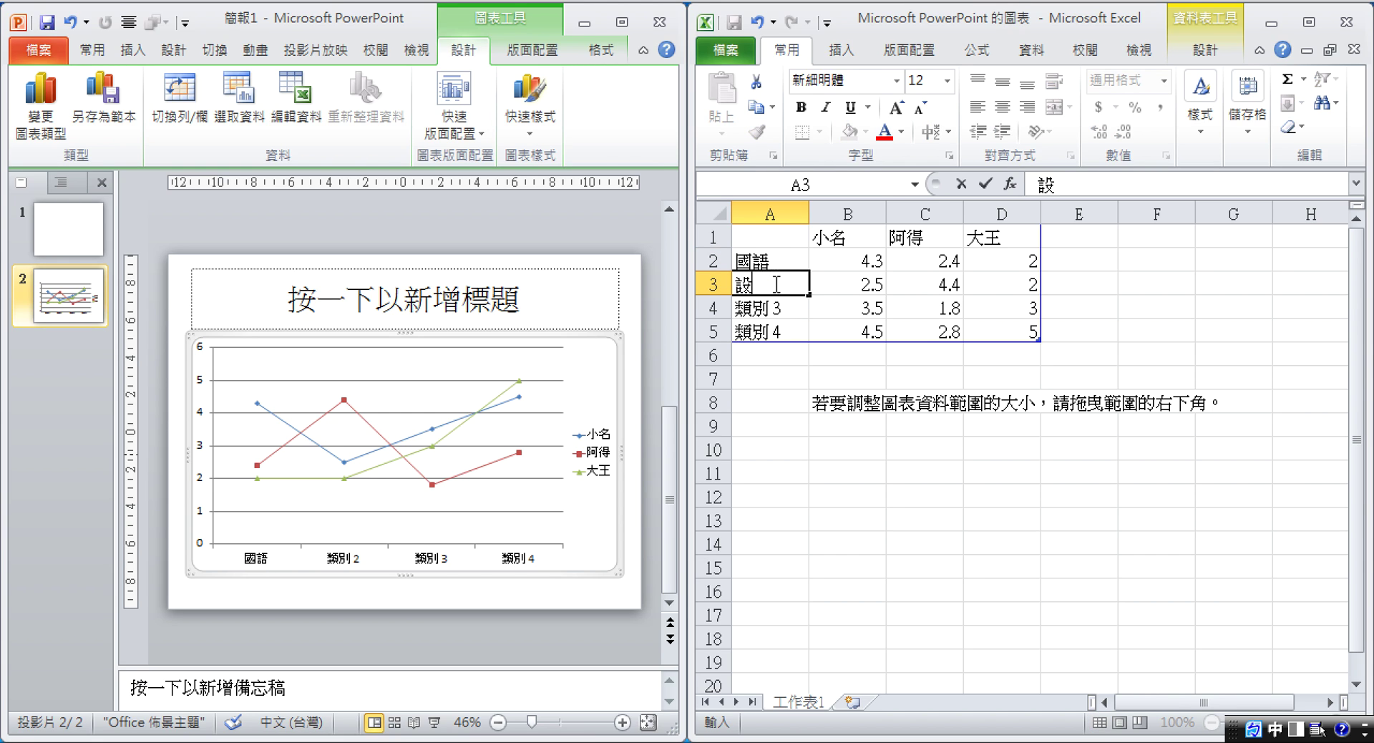
pyautogui.write('會')
pyautogui.press('Return')
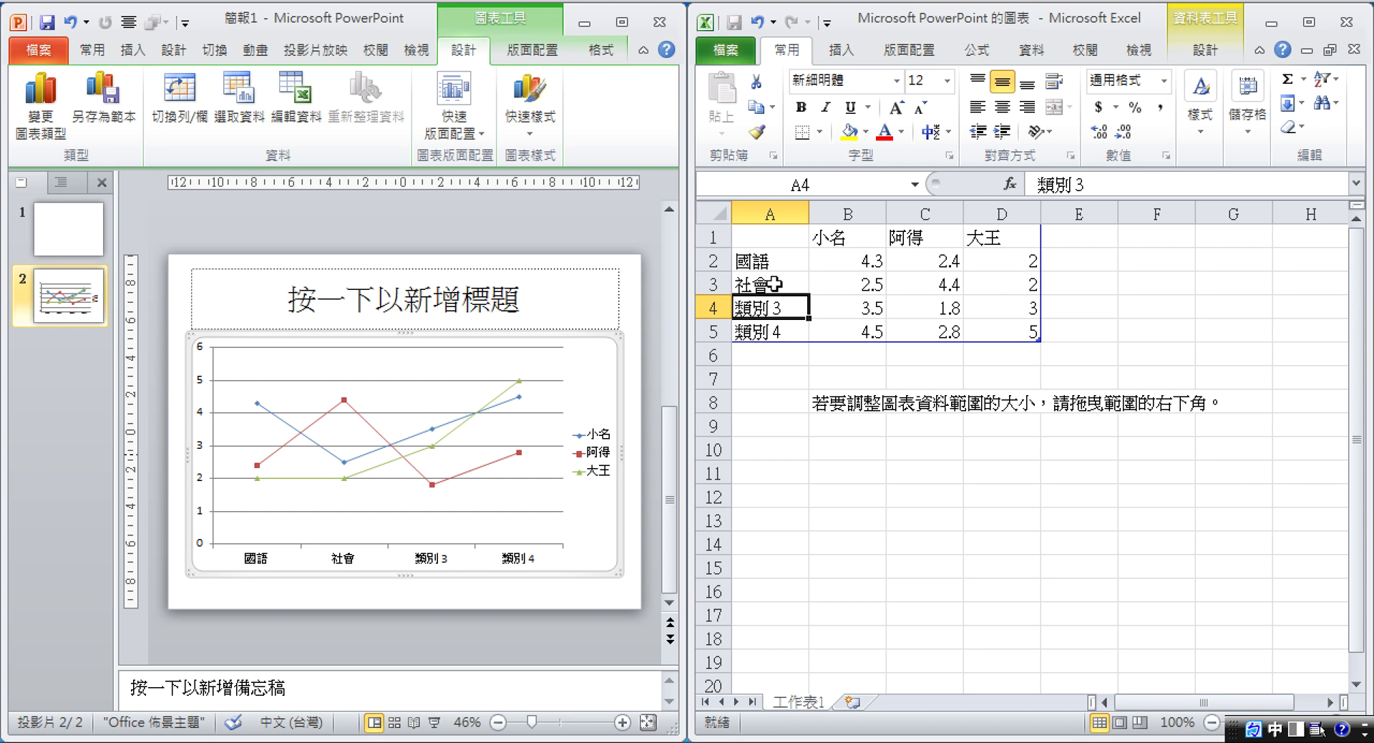
pyautogui.press('BackSpace')
pyautogui.write('自ㄉ')
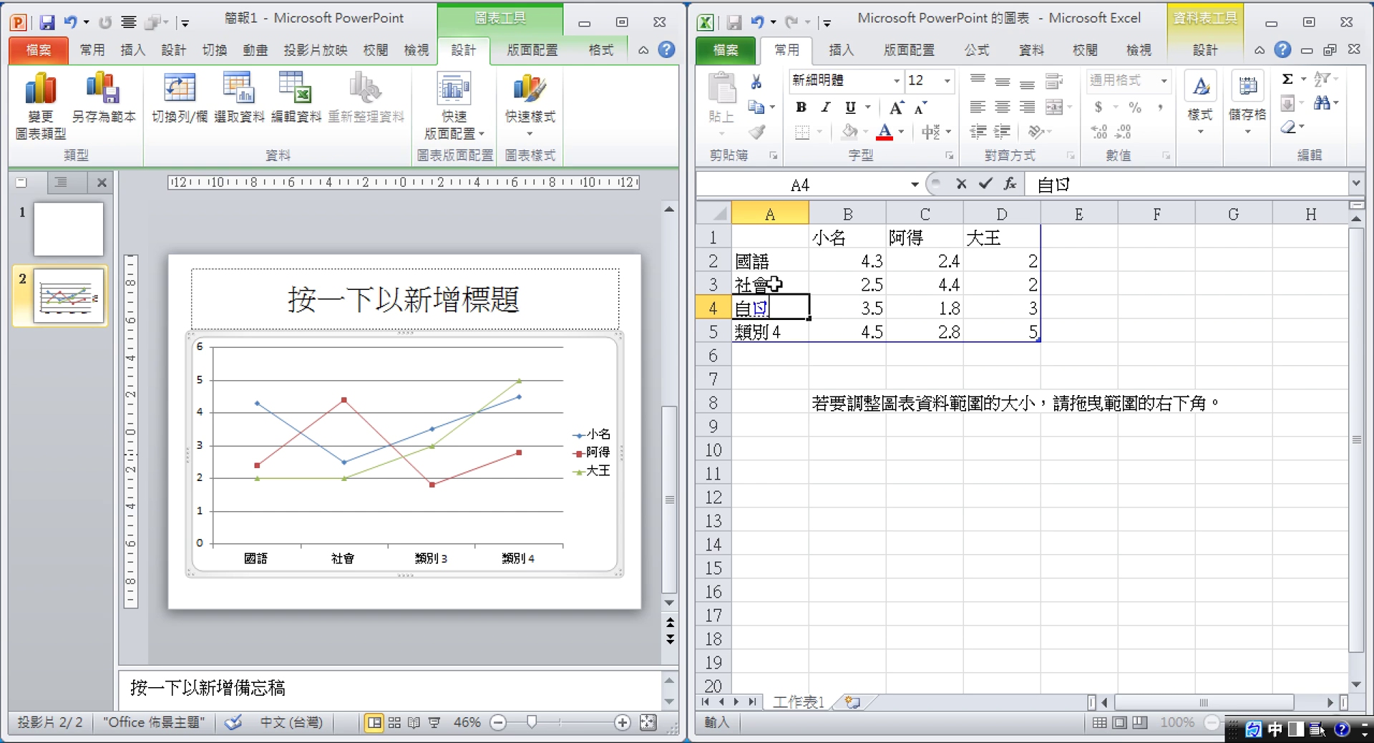
pyautogui.write('然')
pyautogui.press('Return')
pyautogui.press('Return')
pyautogui.press('BackSpace')
pyautogui.write('ㄕㄨ')
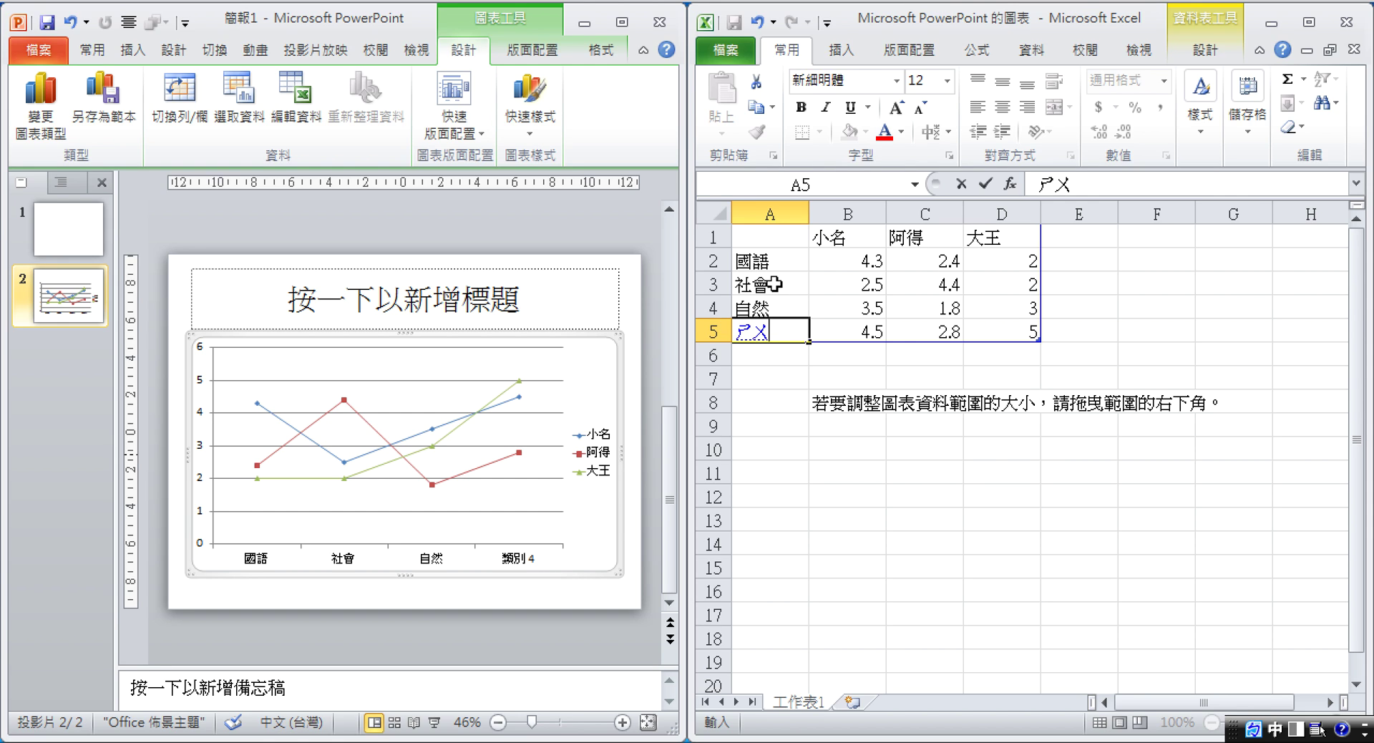
pyautogui.write('數')
pyautogui.write('學')
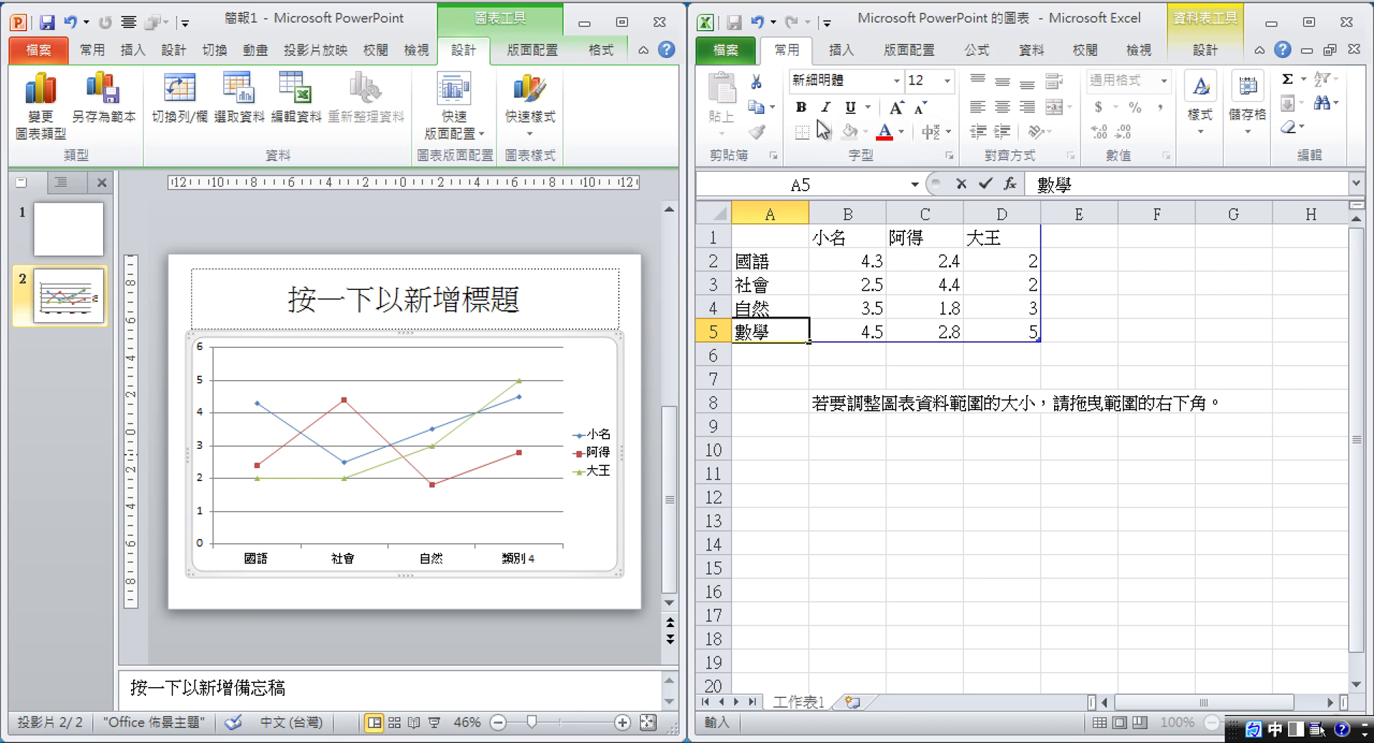
# Switch to English input and enter 小名's scores 98, 97 and 95 in B2:B4
pyautogui.click(879, 261)
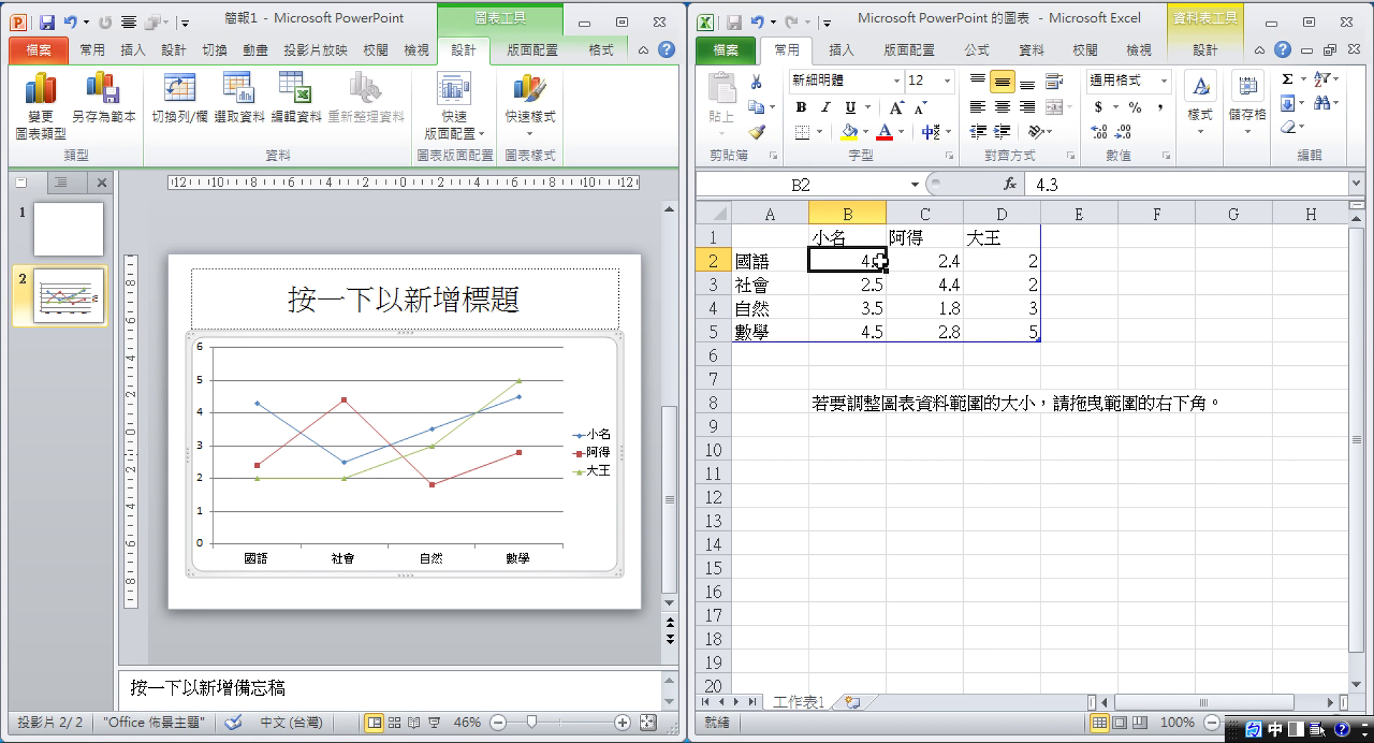
pyautogui.press('BackSpace')
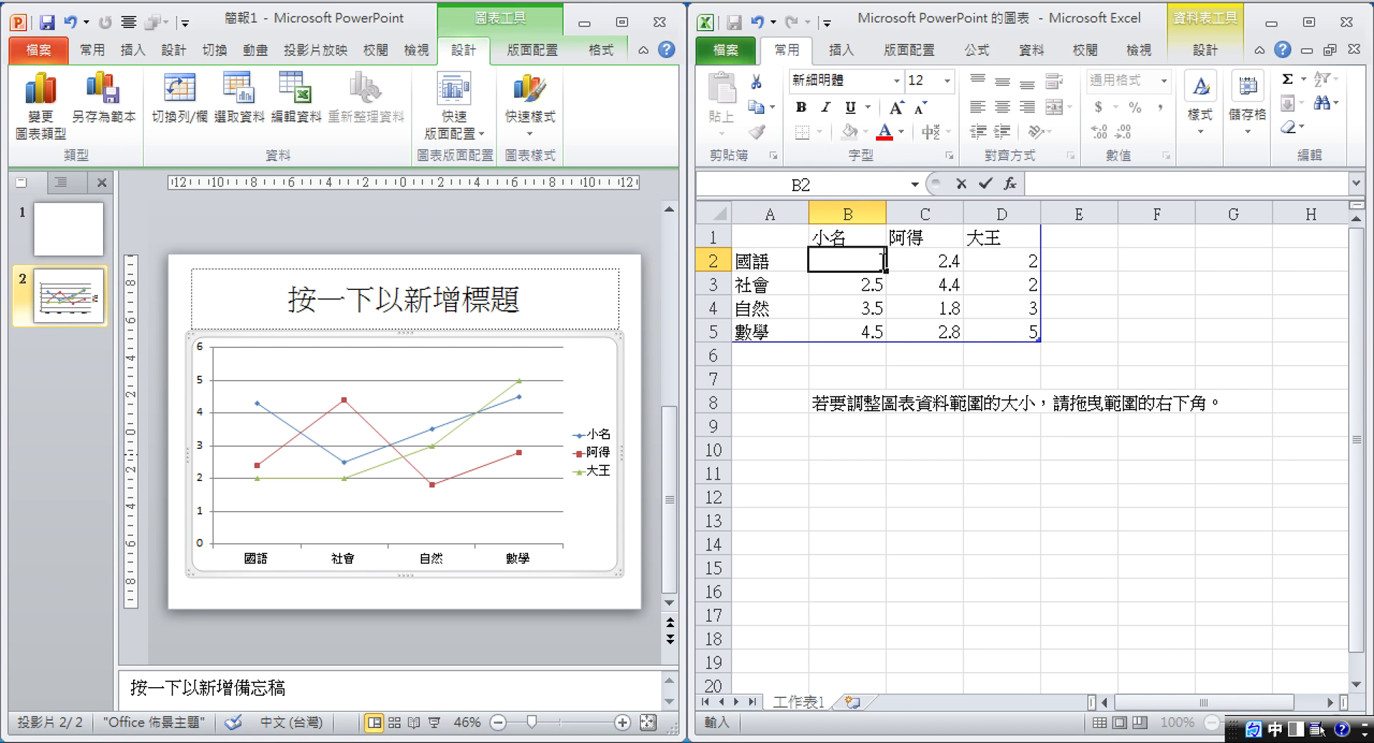
pyautogui.write('Y')
pyautogui.press('BackSpace')
pyautogui.press('shift')
pyautogui.write('98')
pyautogui.click(871, 285)
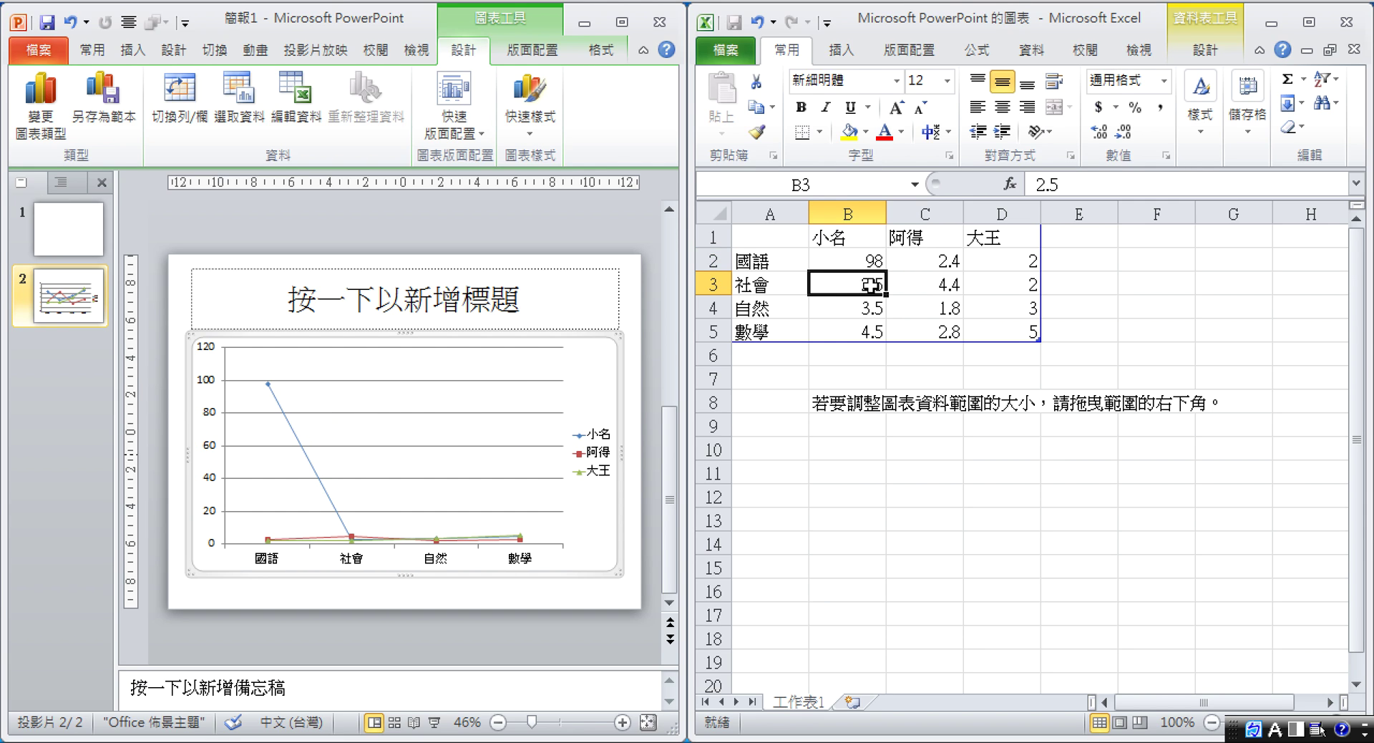
pyautogui.write('97')
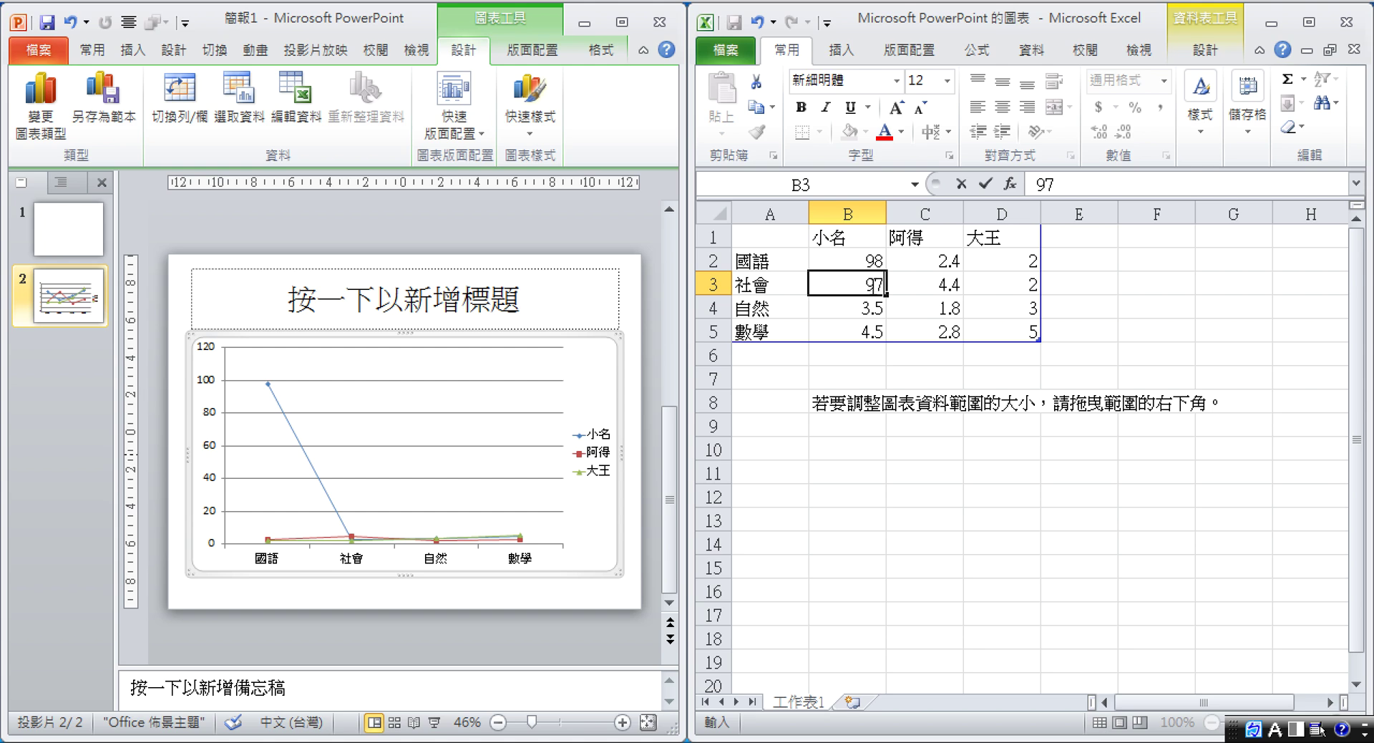
pyautogui.click(829, 307)
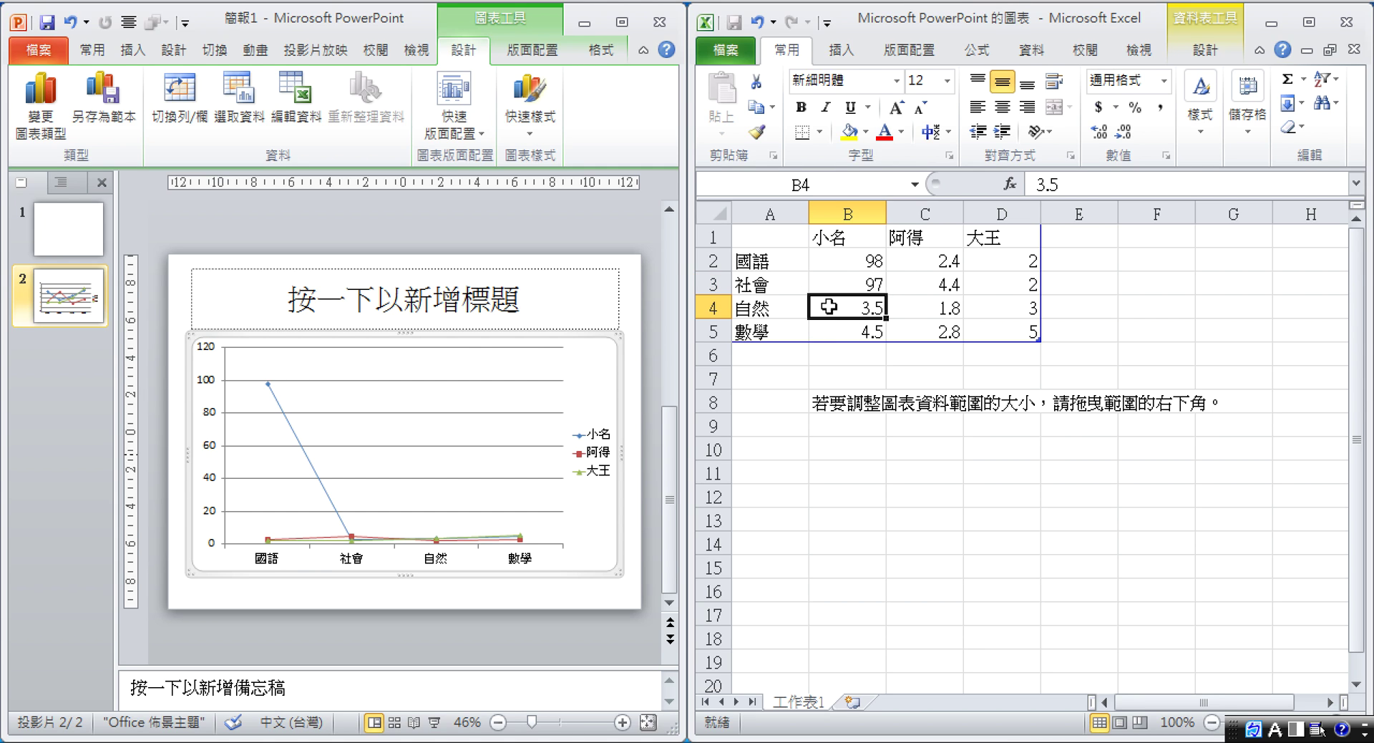
pyautogui.write('9')
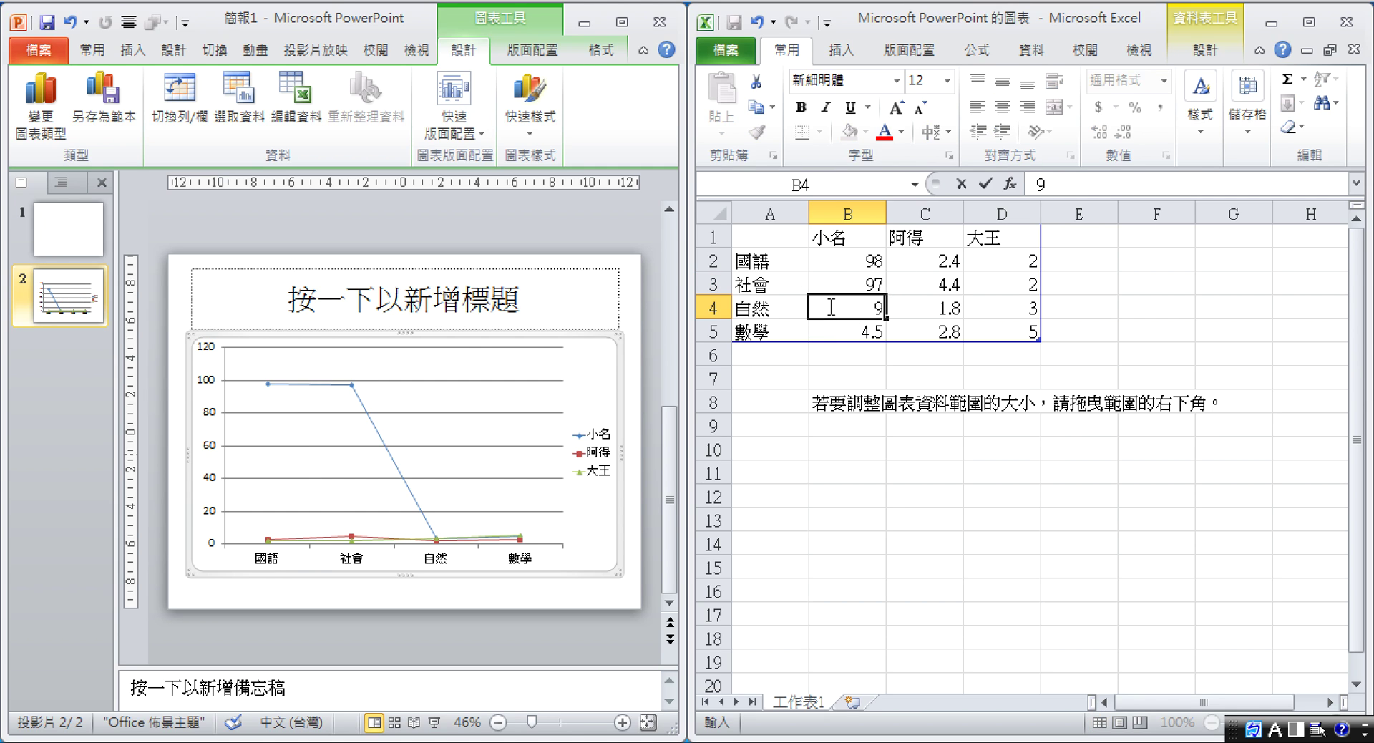
pyautogui.write('5')
pyautogui.click(835, 334)
# Enter 小名's 數學 score 99, then 阿得's scores 89, 98 and 92 in C2:C4
pyautogui.write('9')
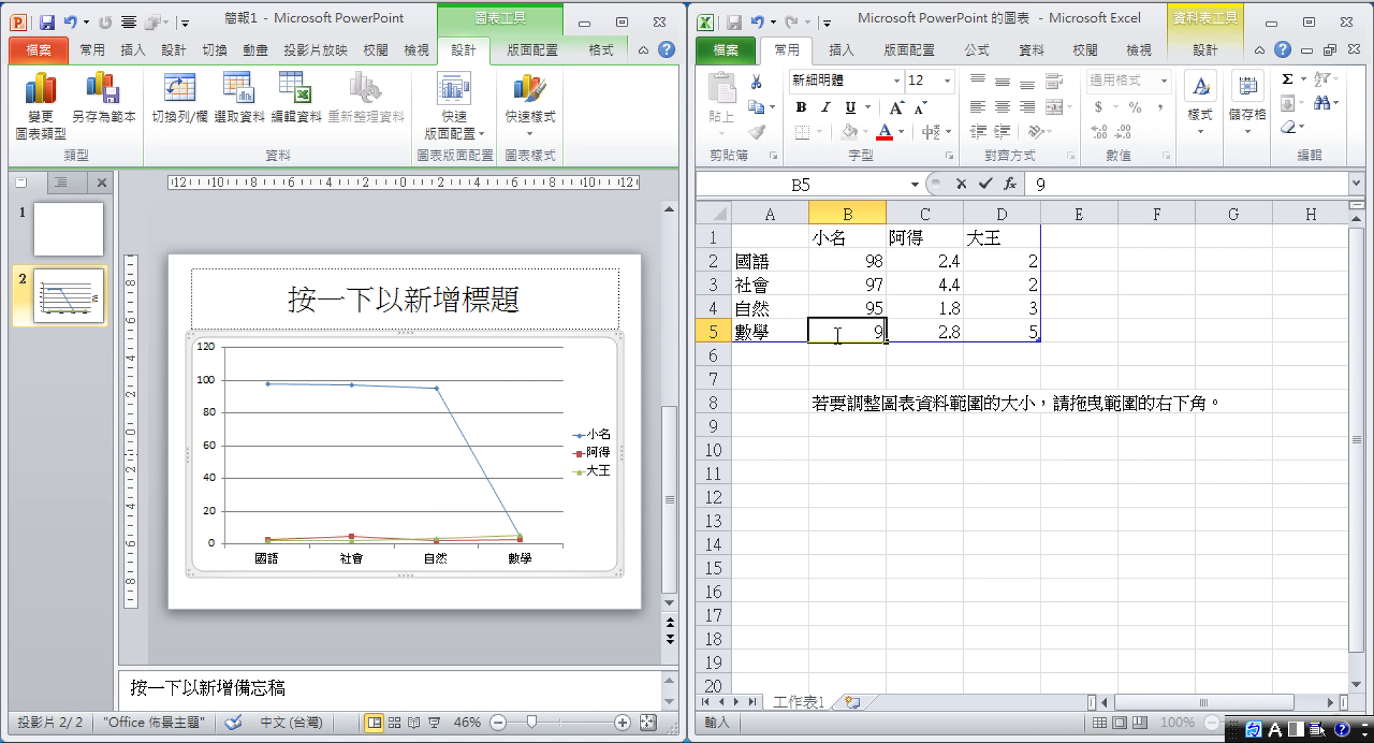
pyautogui.write('9')
pyautogui.click(919, 263)
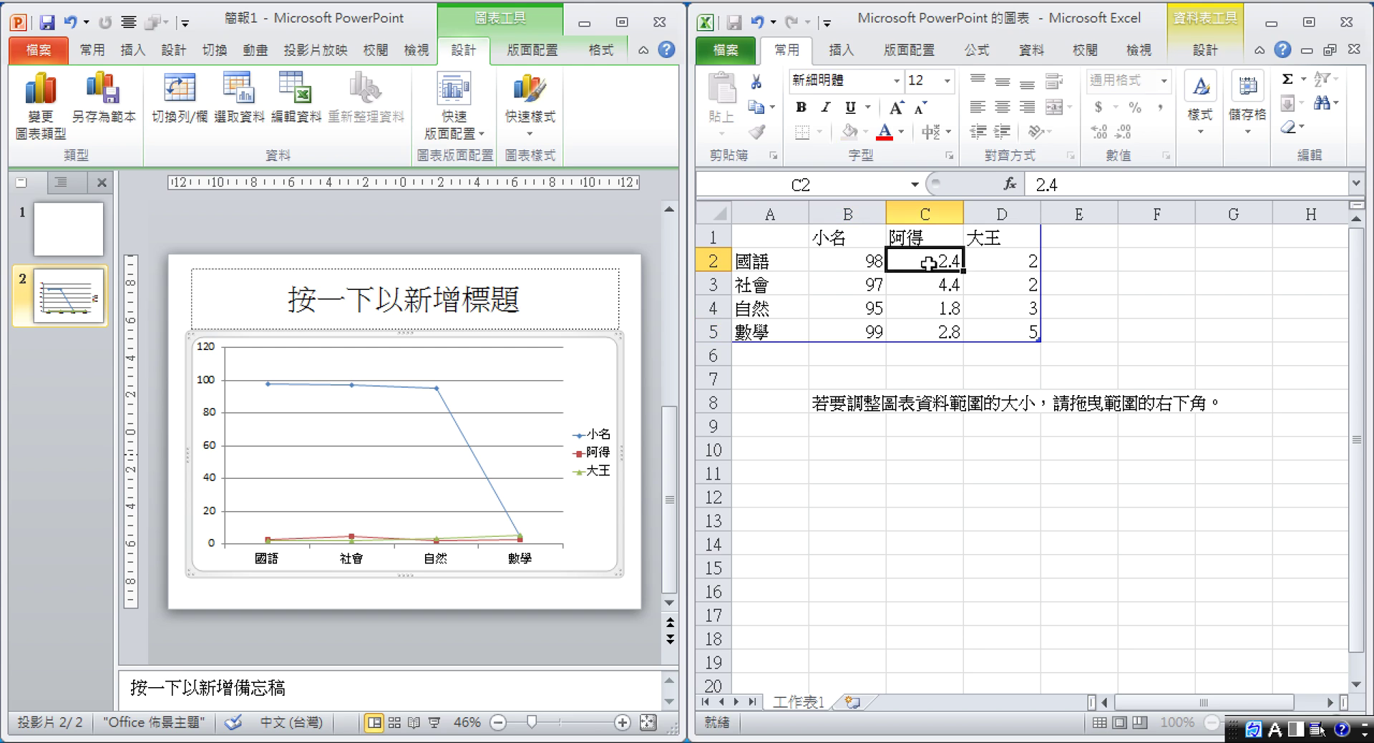
pyautogui.press('BackSpace')
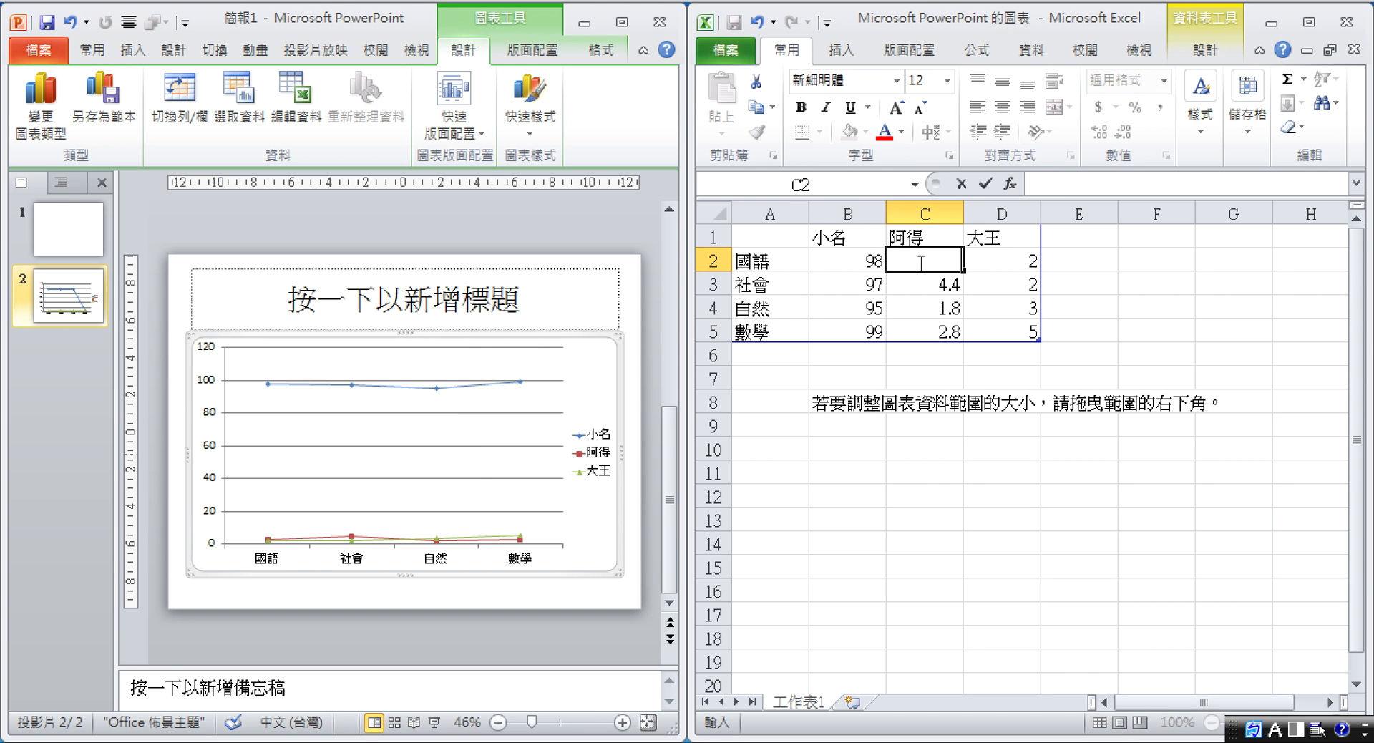
pyautogui.write('8')
pyautogui.write('9')
pyautogui.click(895, 286)
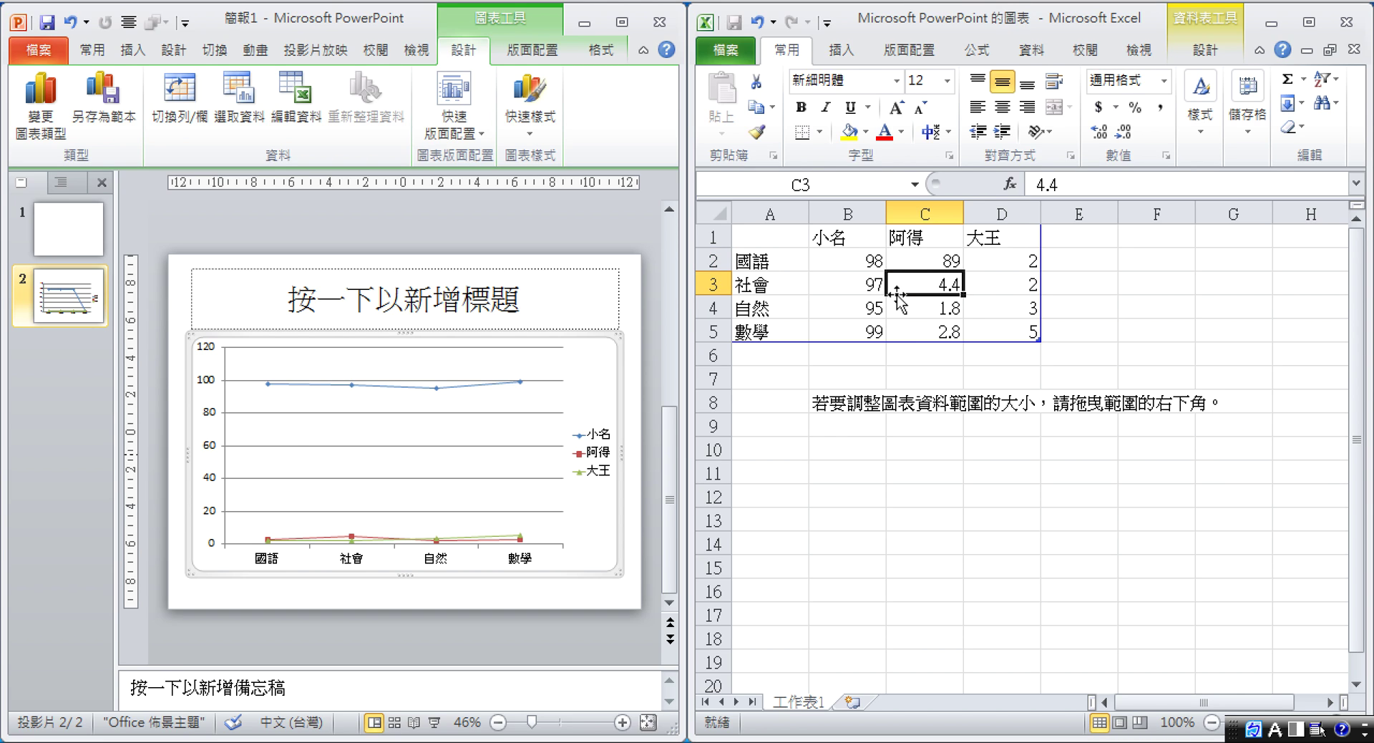
pyautogui.write('98')
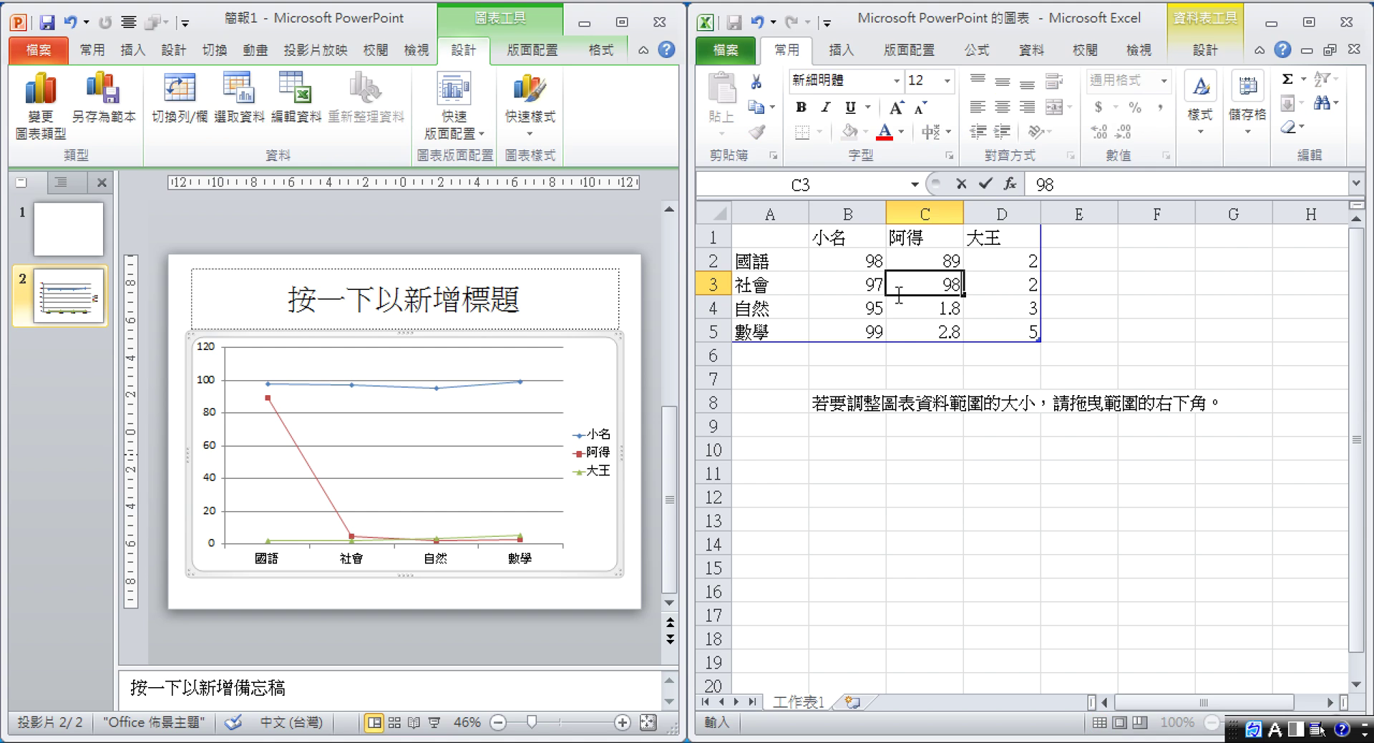
pyautogui.click(920, 310)
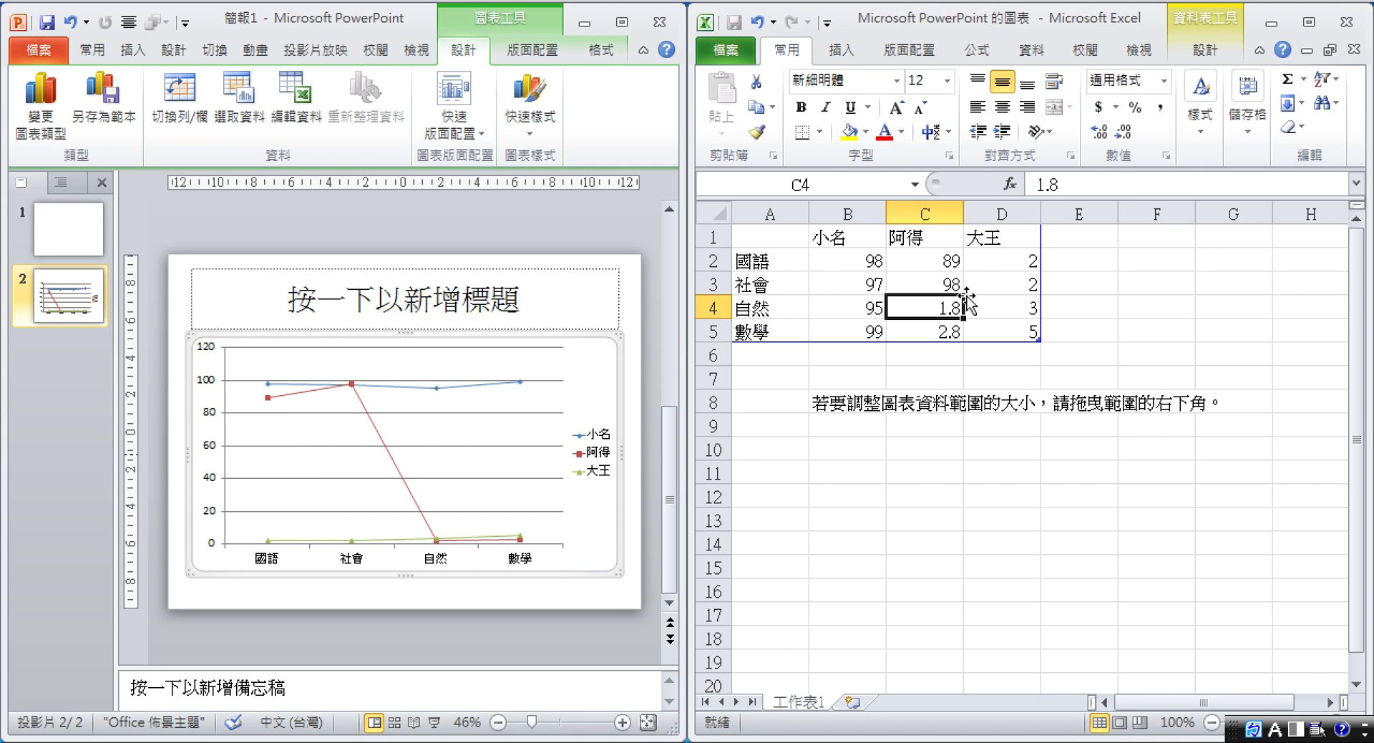
pyautogui.write('92')
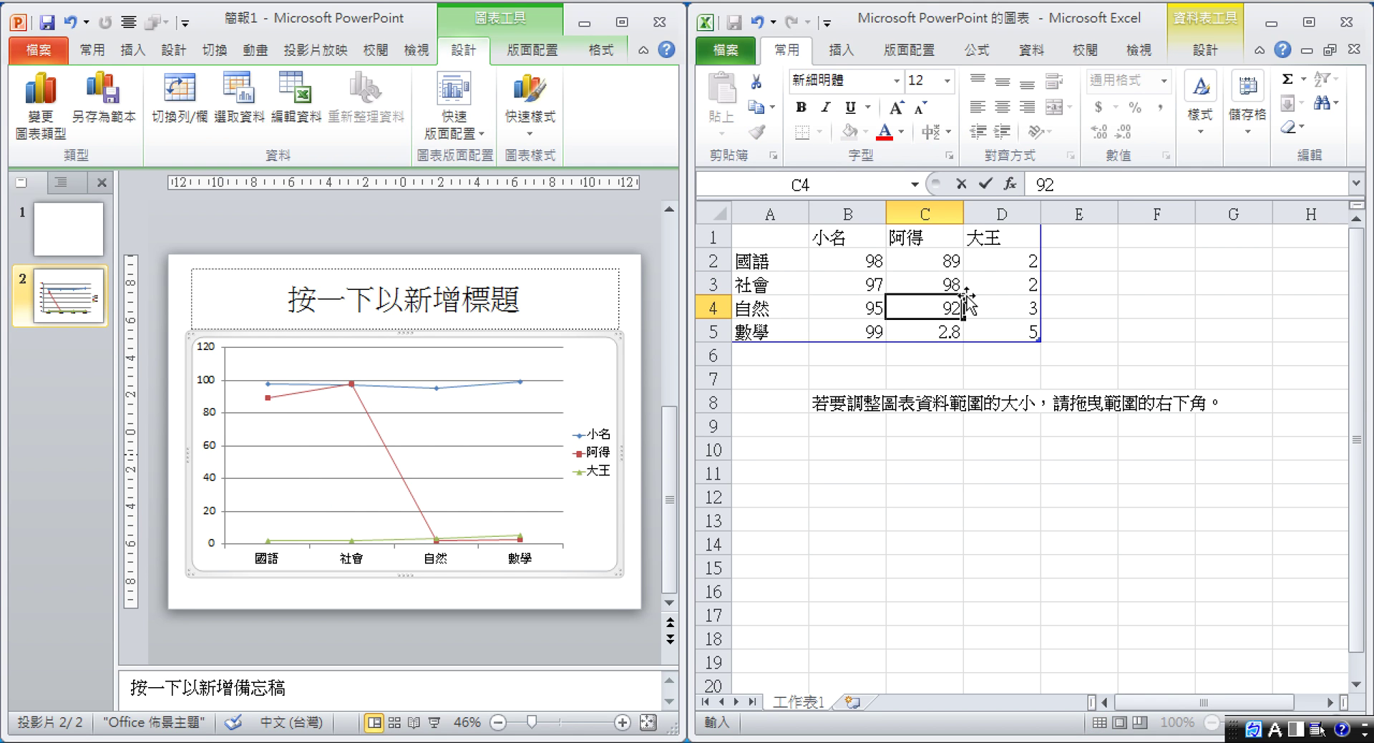
pyautogui.click(944, 337)
# Enter 阿得's 數學 score 90 and 大王's scores 93, 97 and 94 in D2:D4
pyautogui.write('90')
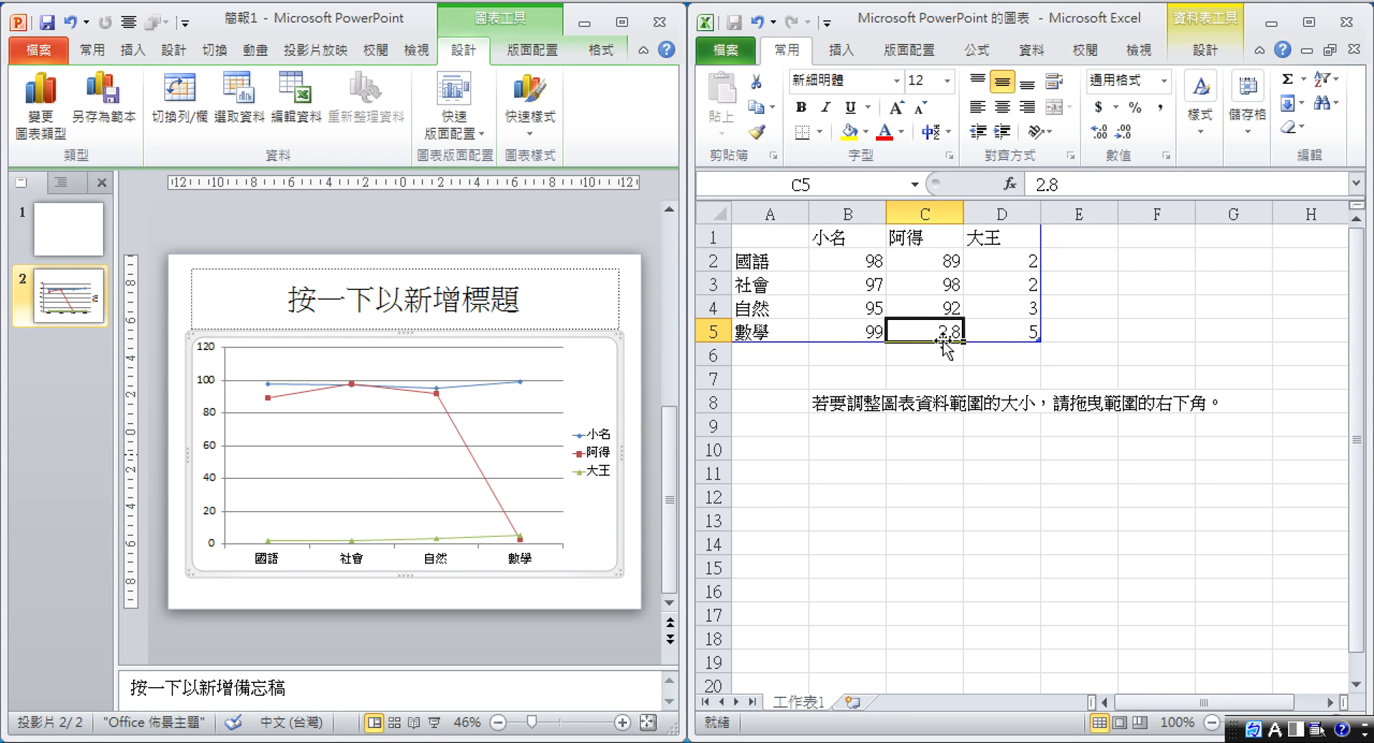
pyautogui.click(995, 269)
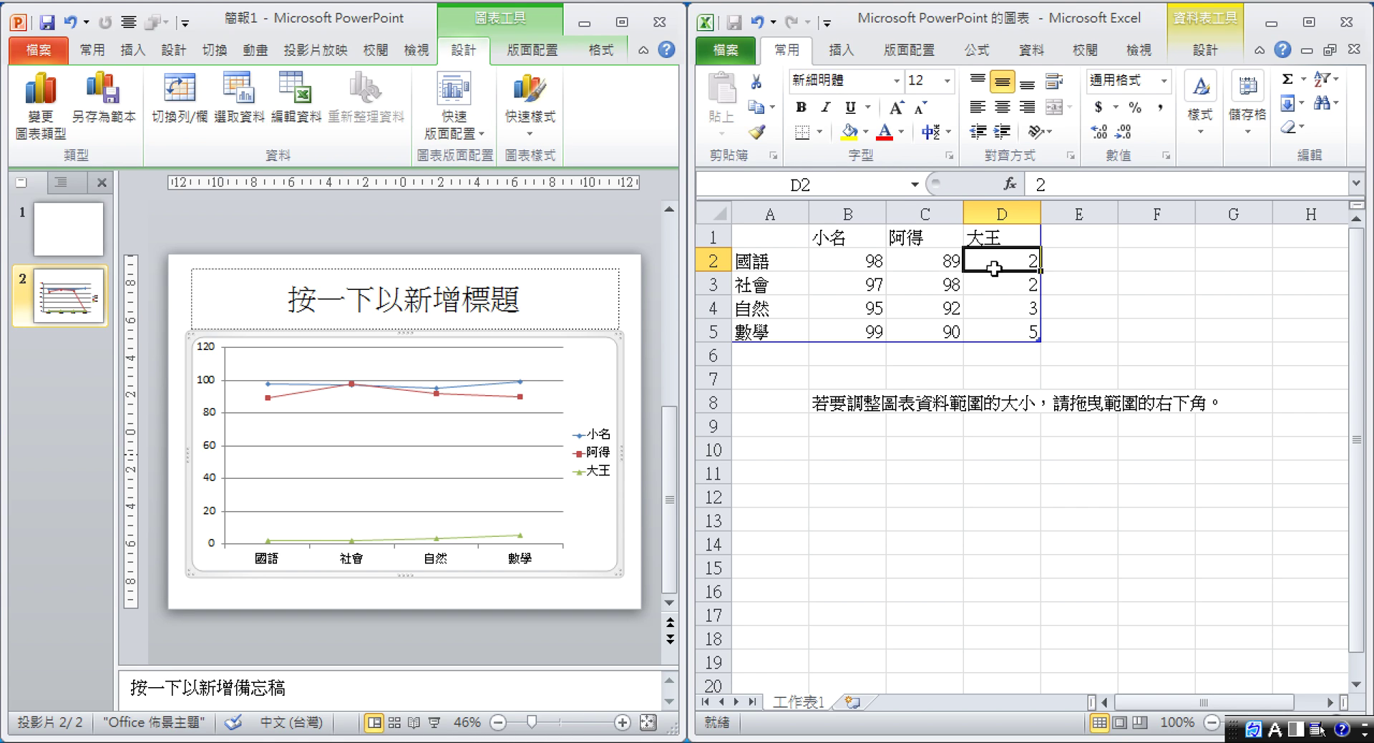
pyautogui.write('93')
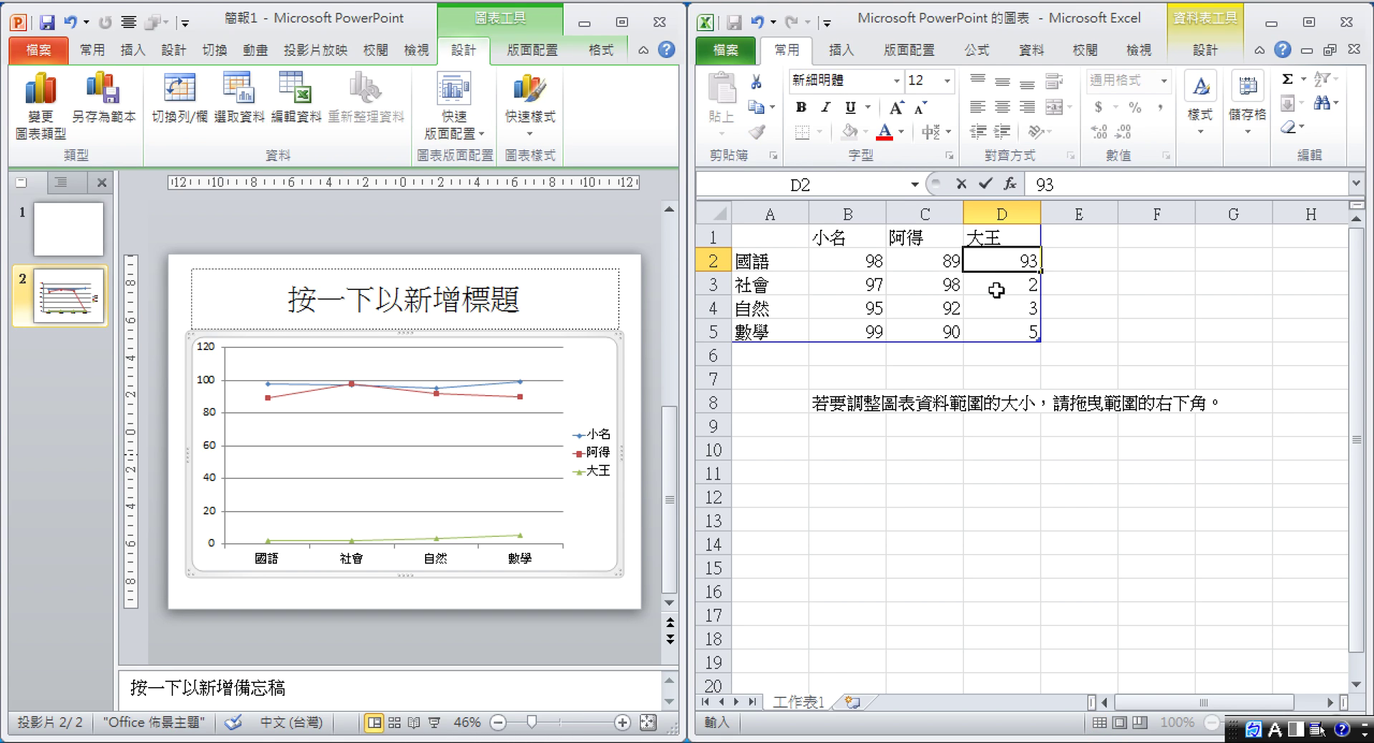
pyautogui.press('Return')
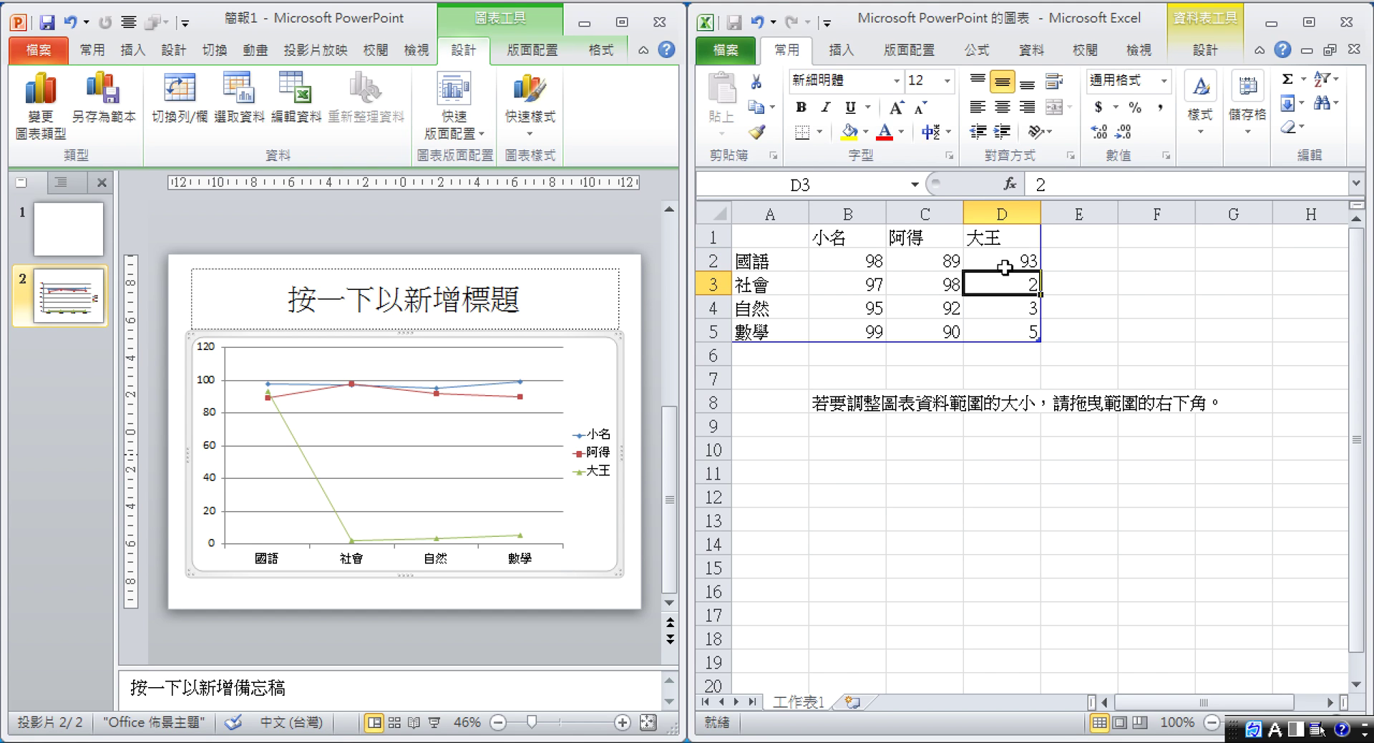
pyautogui.write('97')
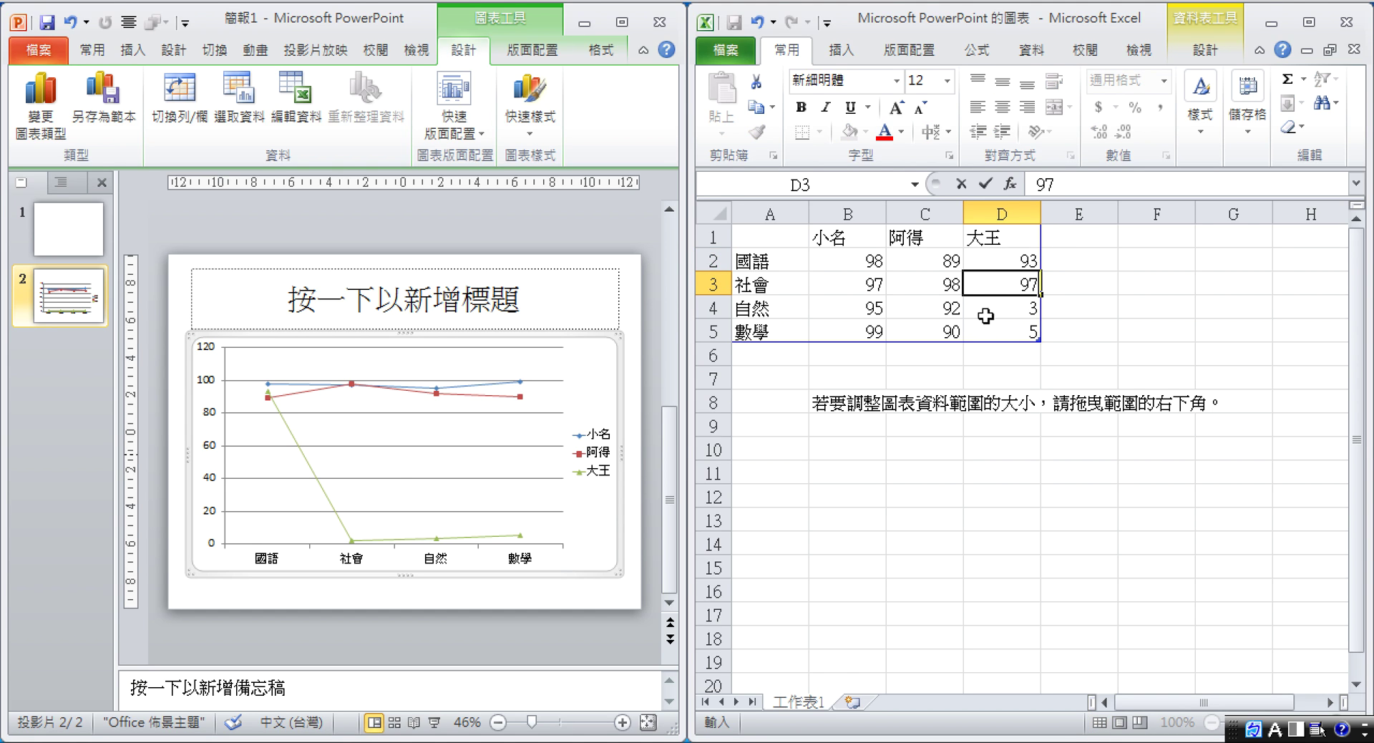
pyautogui.press('Return')
pyautogui.write('9')
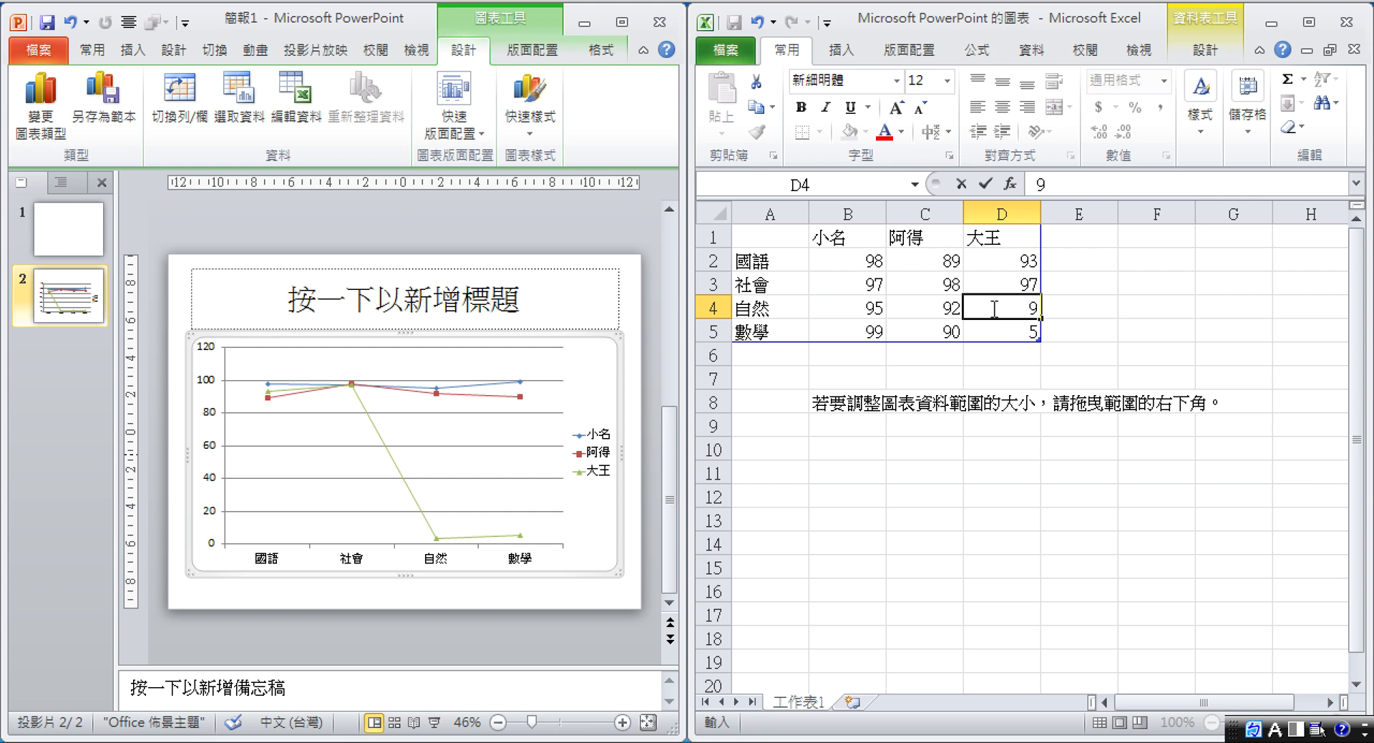
pyautogui.write('4')
pyautogui.click(998, 338)
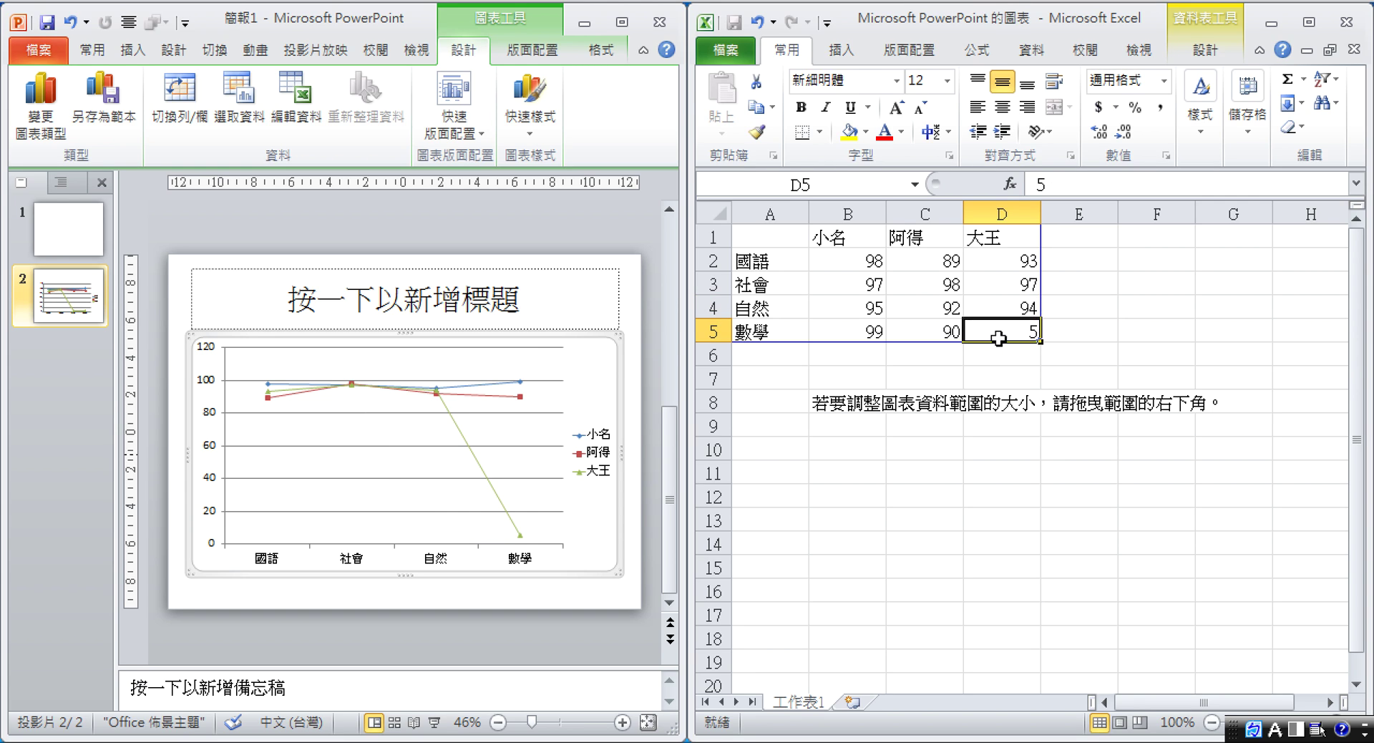
# Enter 大王's 數學 score 90 and close the Excel data window
pyautogui.write('90')
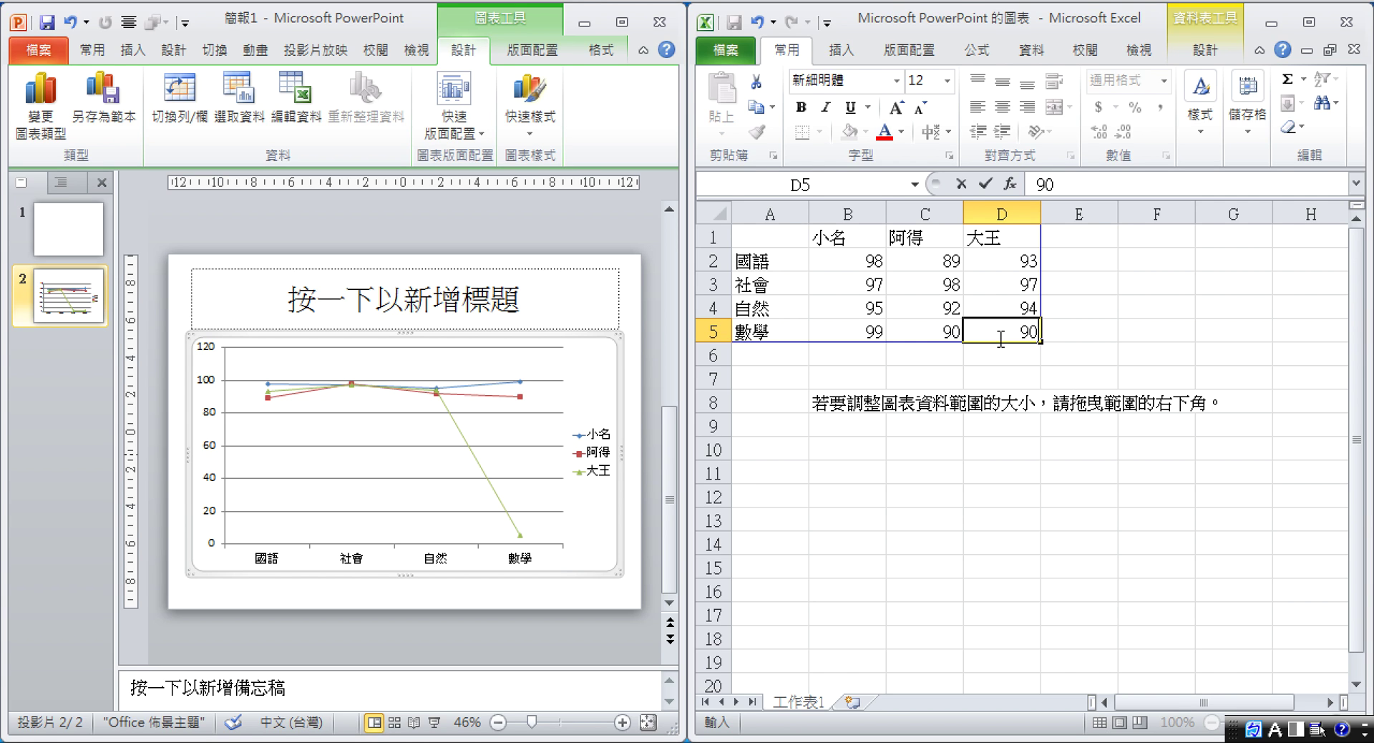
pyautogui.click(1013, 373)
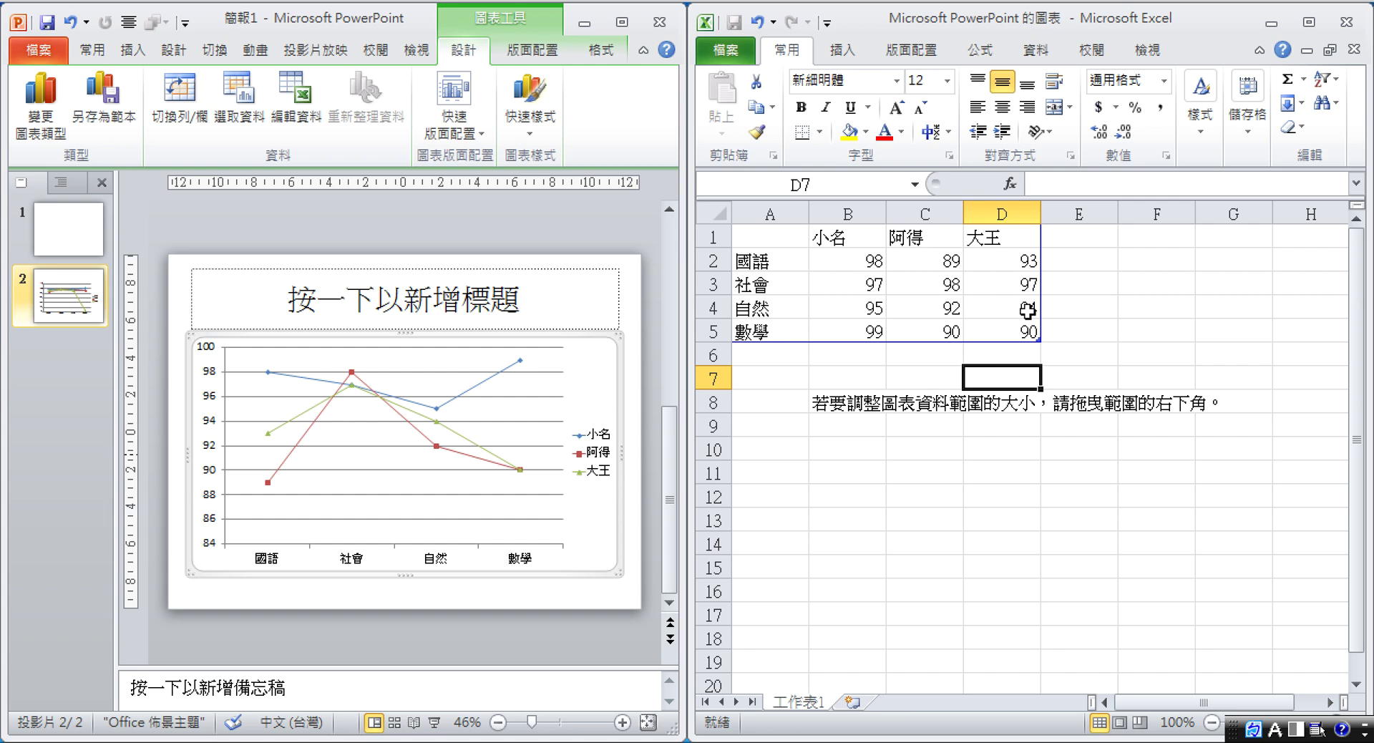
pyautogui.click(1156, 284)
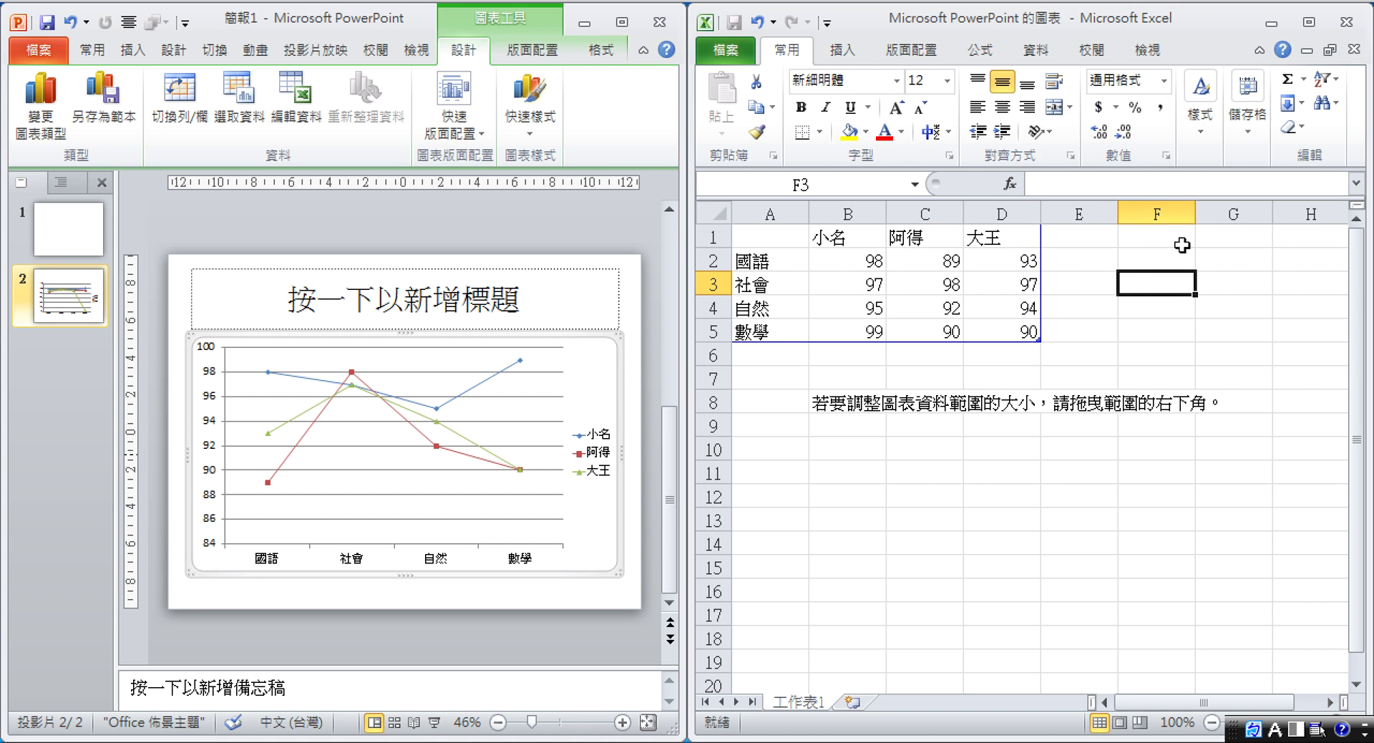
pyautogui.click(1349, 22)
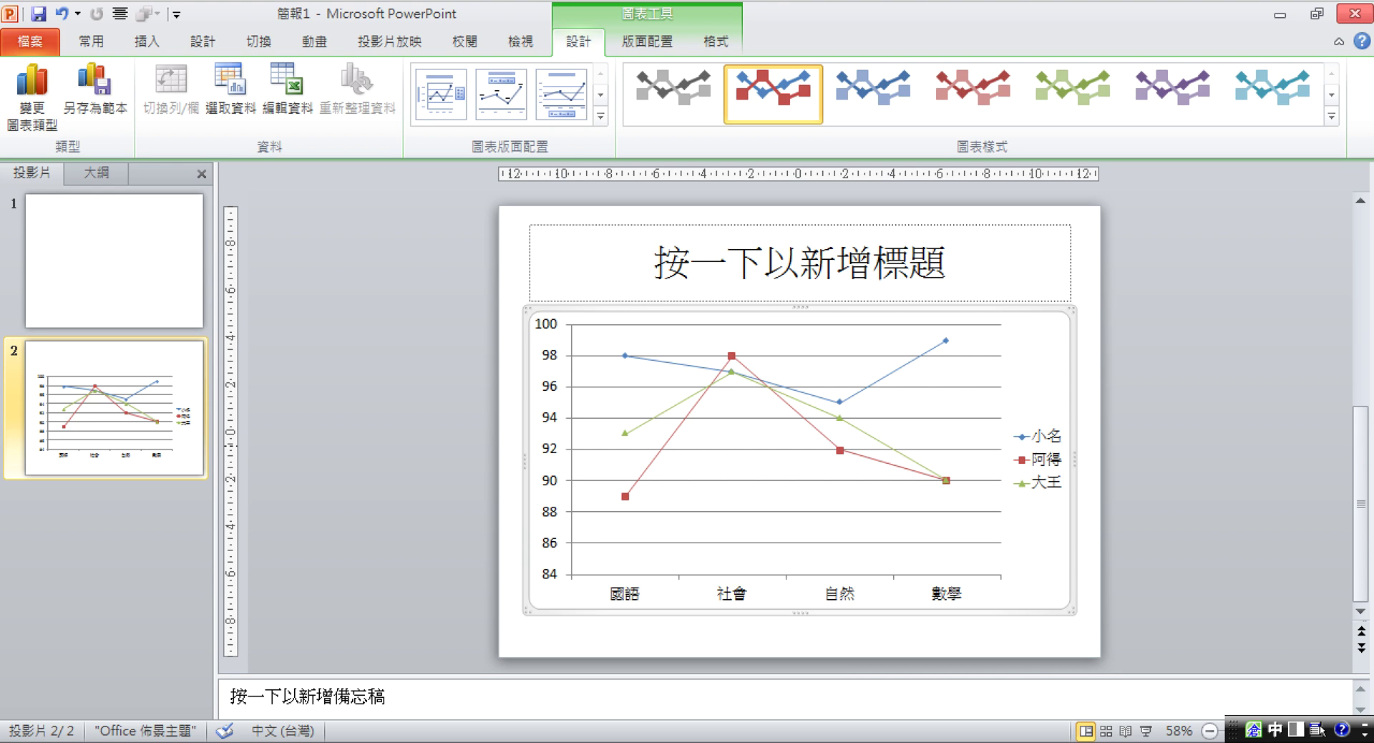
# Apply chart Layout 5 and the red 3-D chart style to the score line chart
pyautogui.click(603, 118)
pyautogui.click(519, 176)
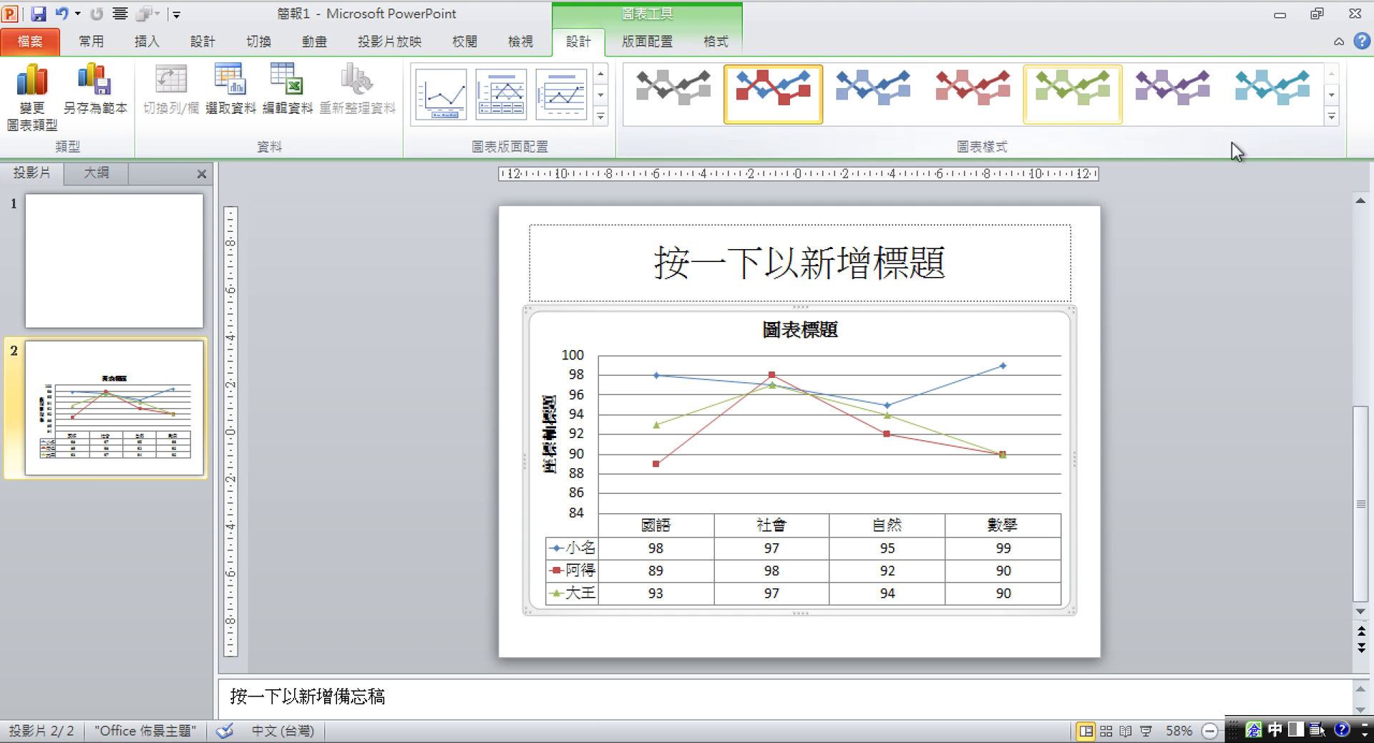
pyautogui.click(1331, 117)
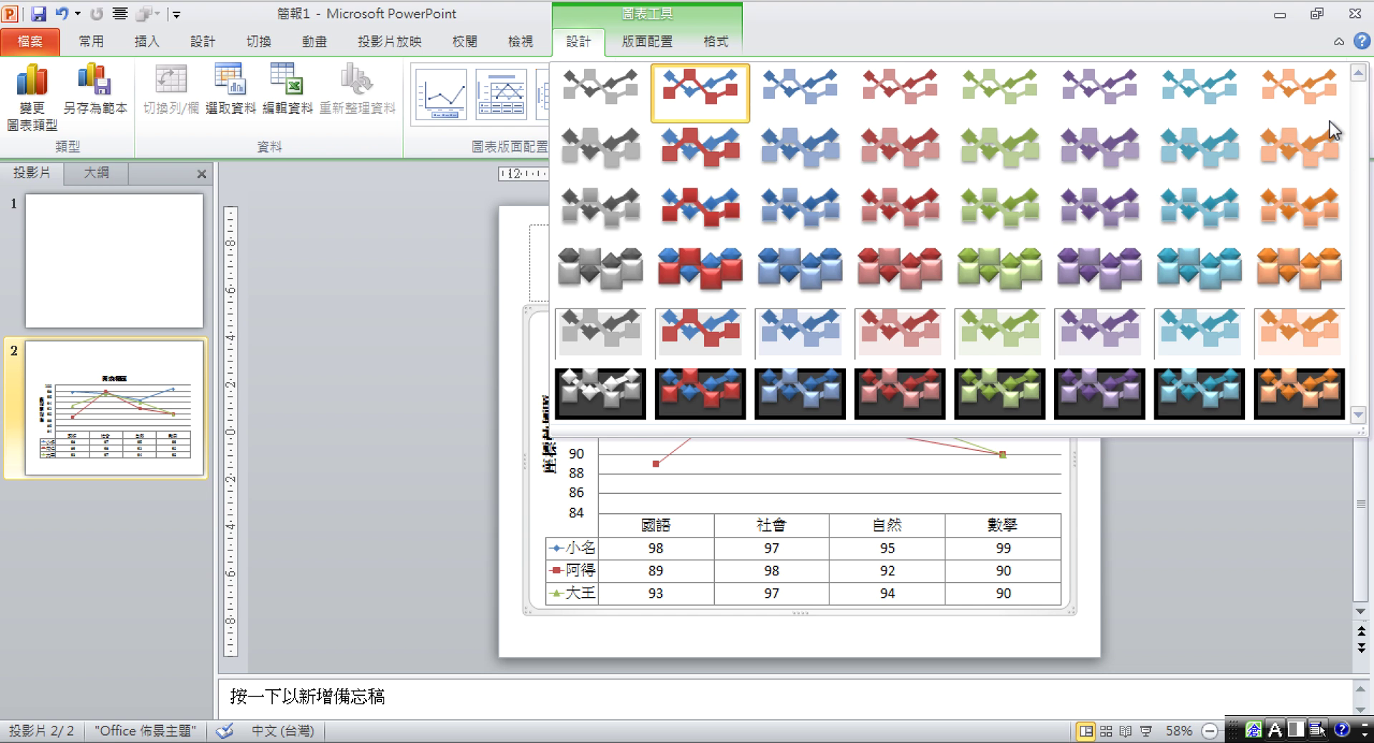
pyautogui.click(731, 272)
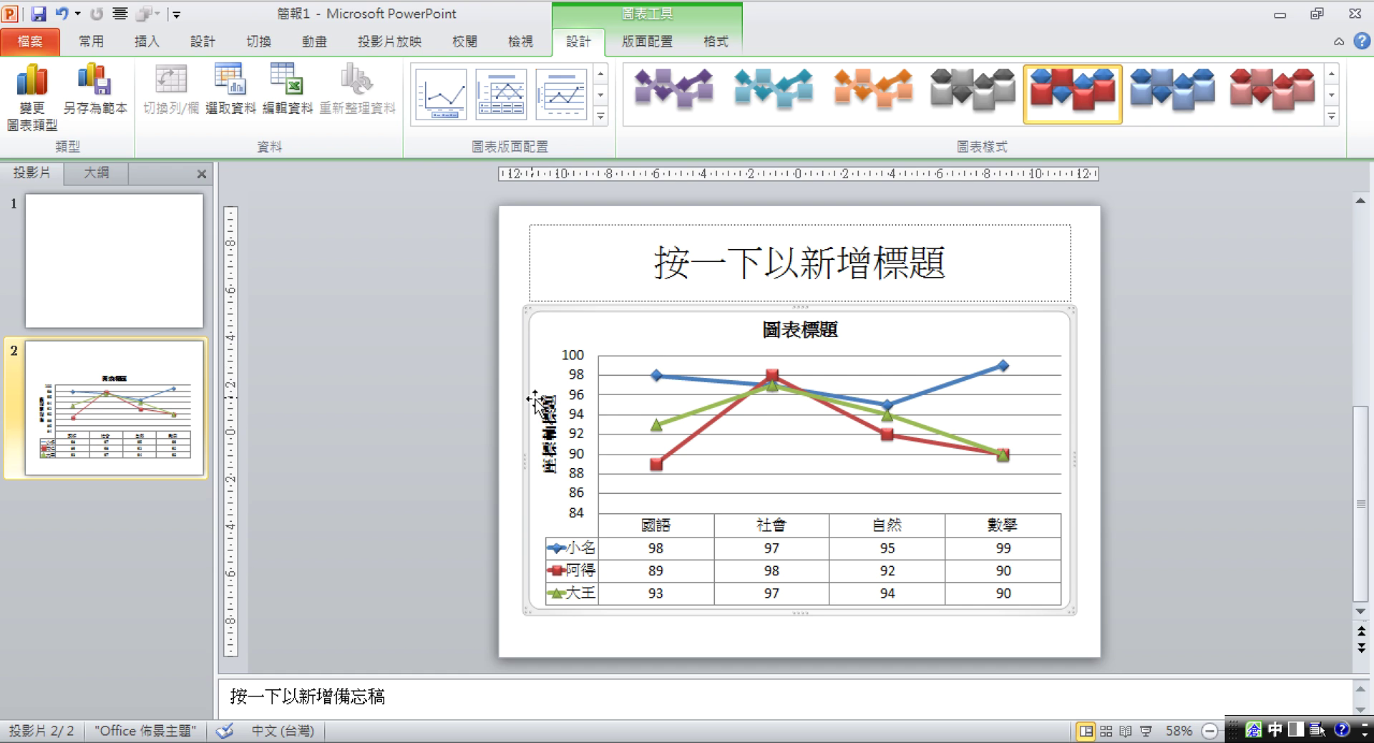
# Set the text direction of the axis title 座標軸標題 to Vertical
pyautogui.click(546, 458)
pyautogui.moveTo(546, 465); pyautogui.dragTo(547, 394)
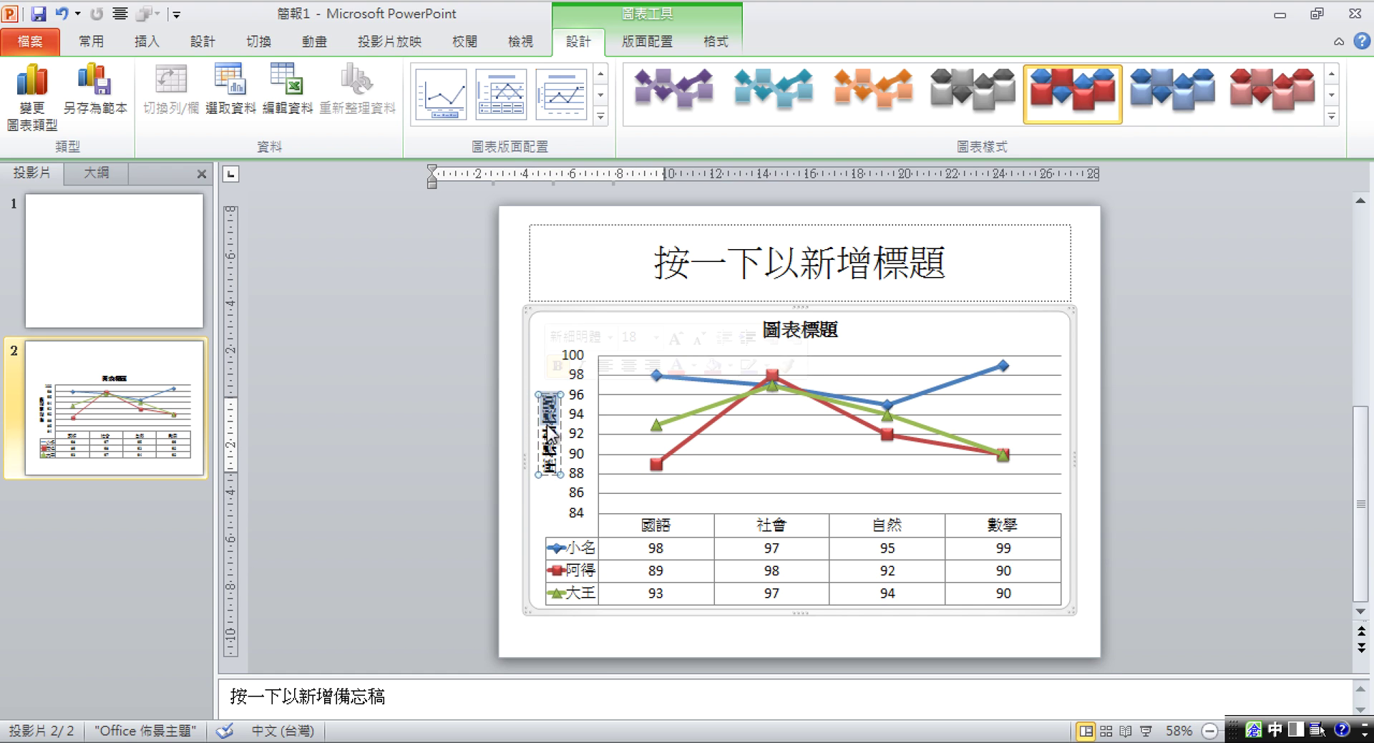
pyautogui.moveTo(549, 469); pyautogui.dragTo(552, 387)
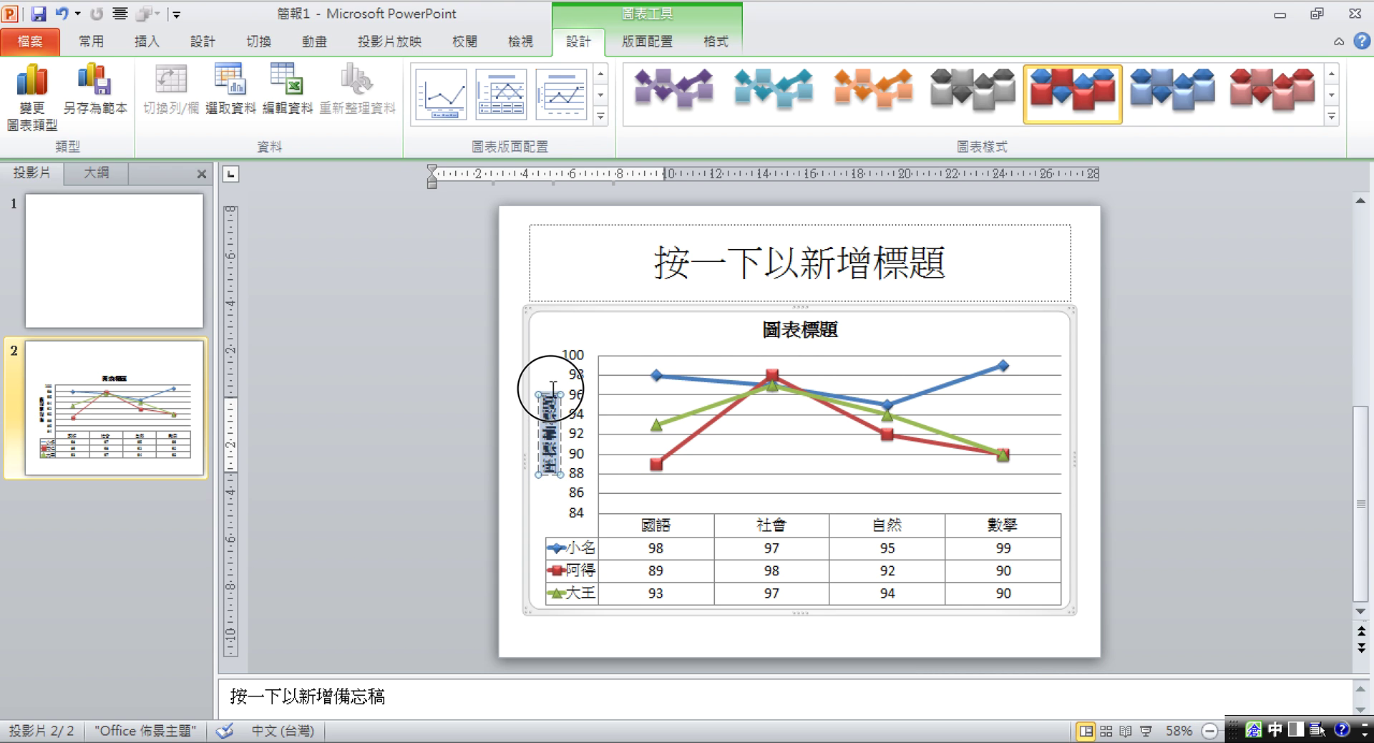
pyautogui.click(100, 43)
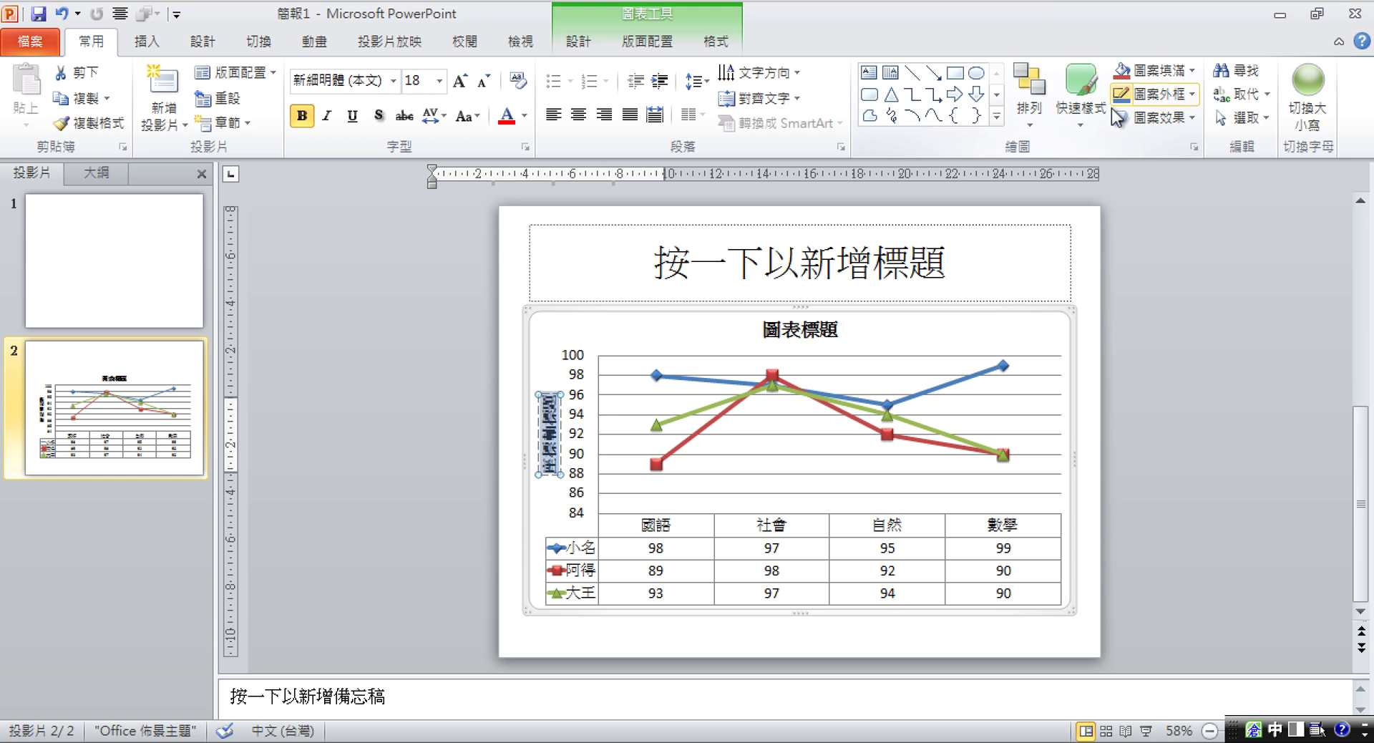
pyautogui.click(791, 75)
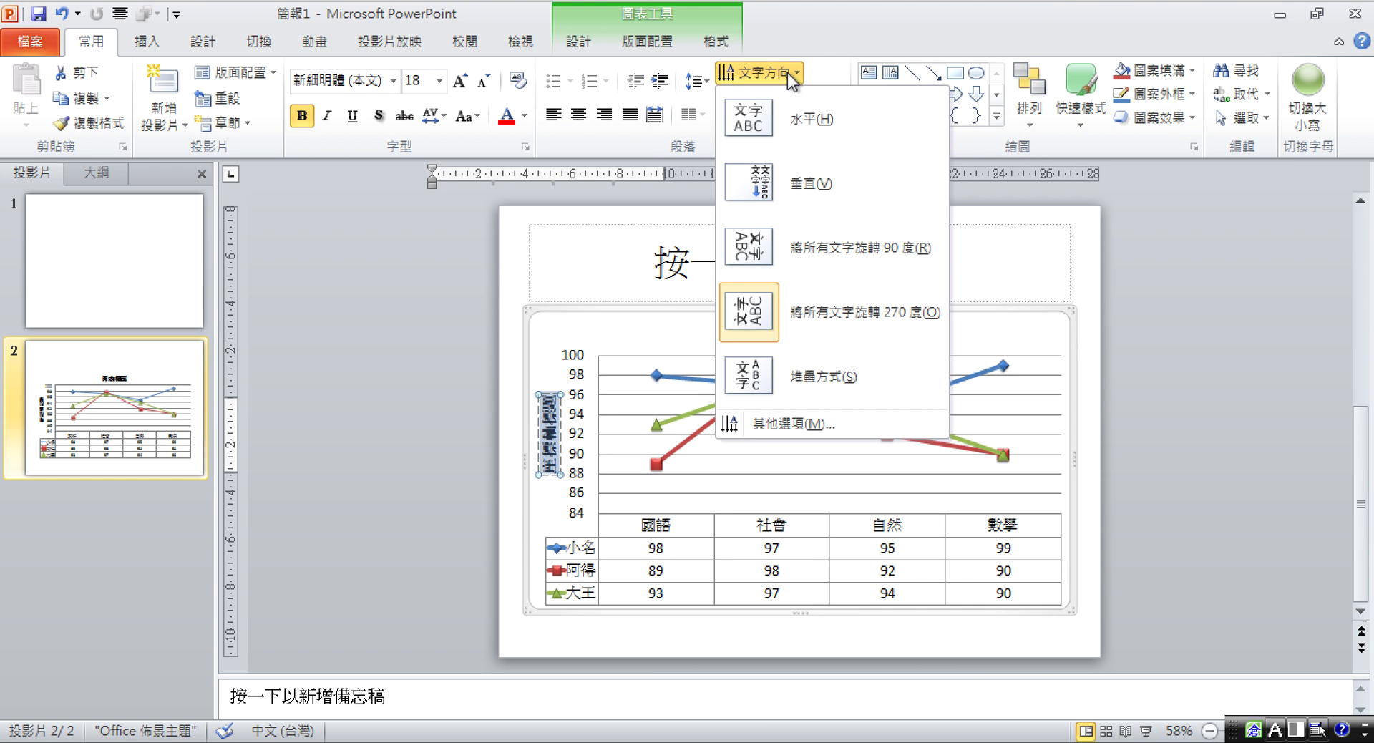
pyautogui.click(811, 184)
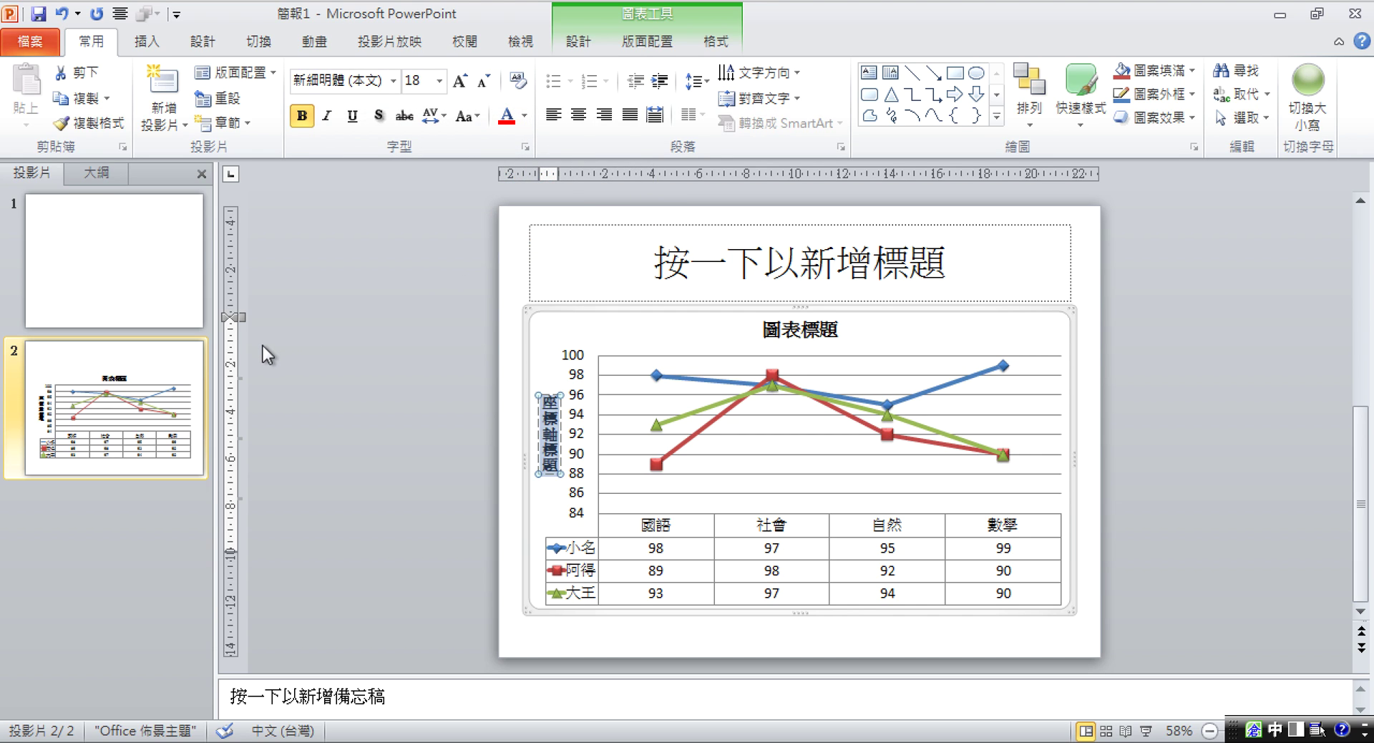
# Add a third slide with a copy of the chart and open its data for editing
pyautogui.rightClick(114, 411)
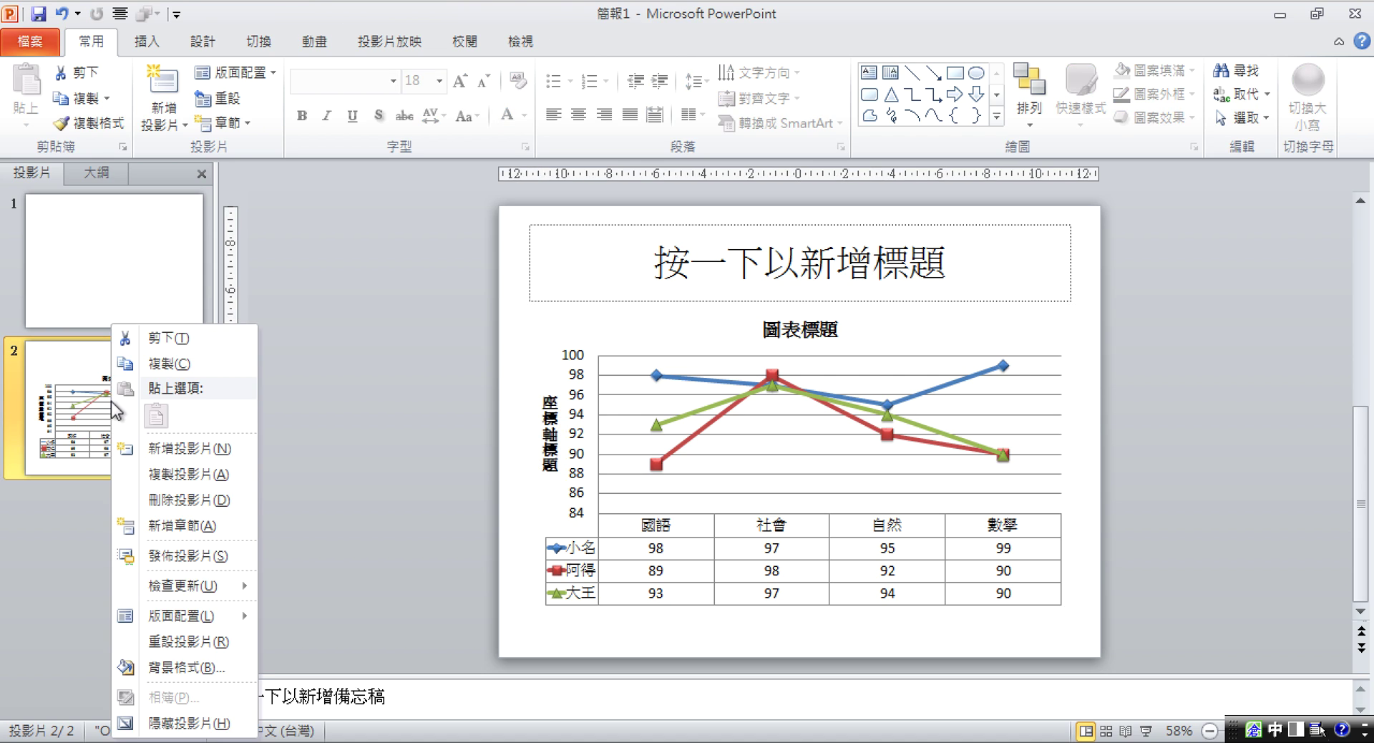
pyautogui.click(161, 472)
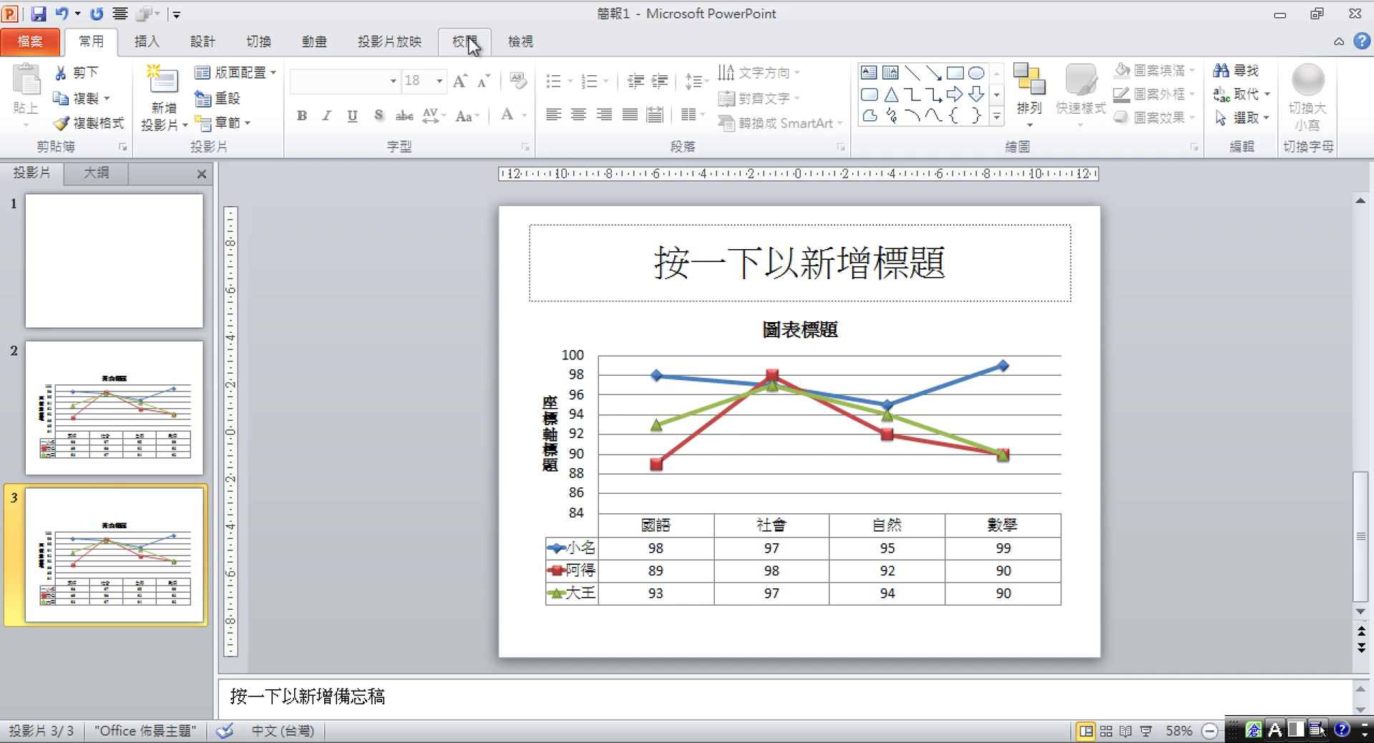
pyautogui.click(704, 318)
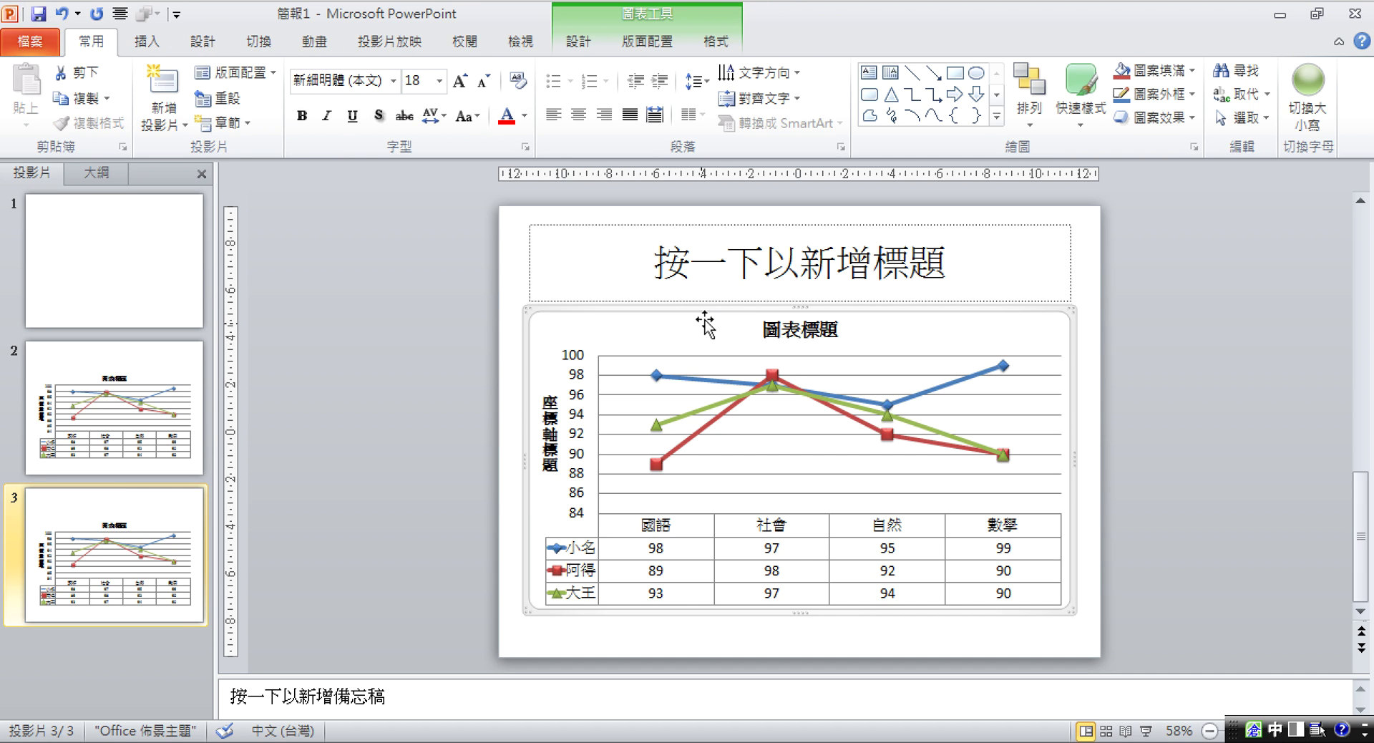
pyautogui.click(577, 41)
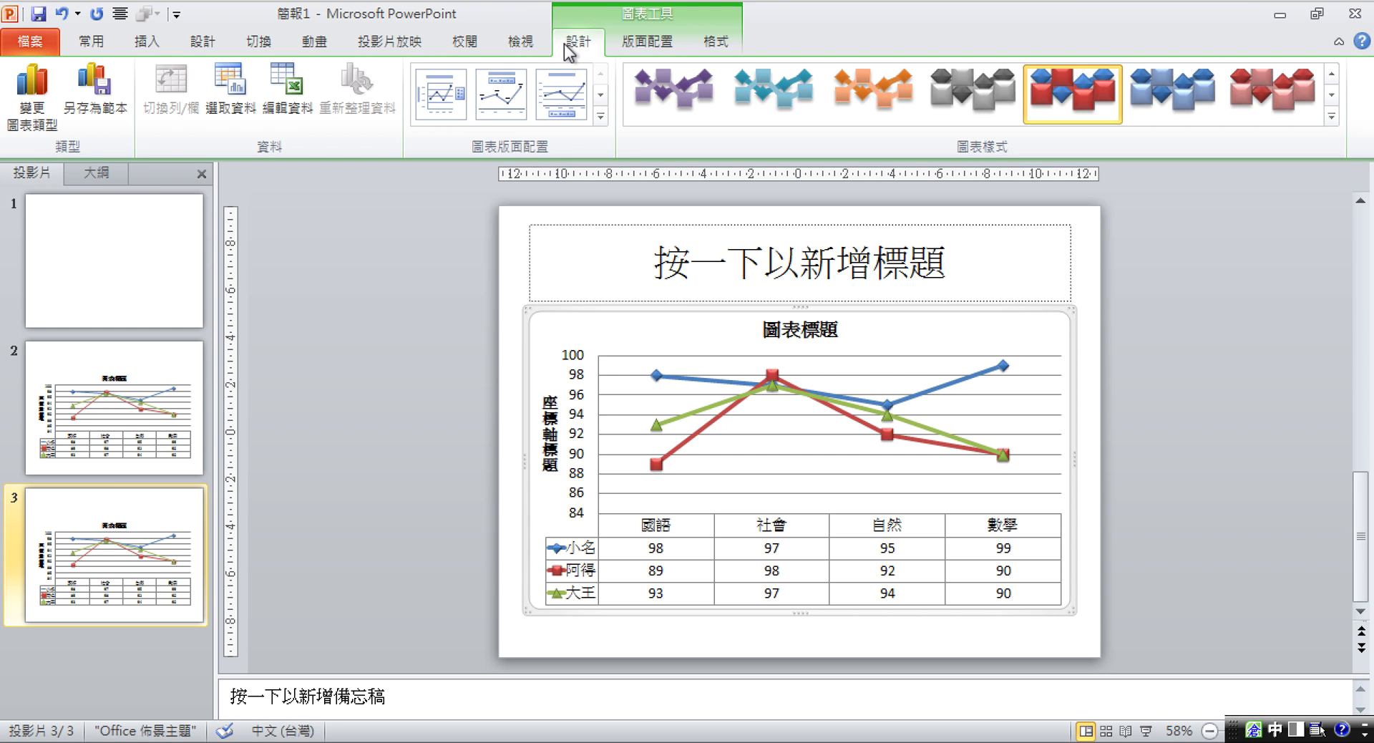
pyautogui.click(269, 103)
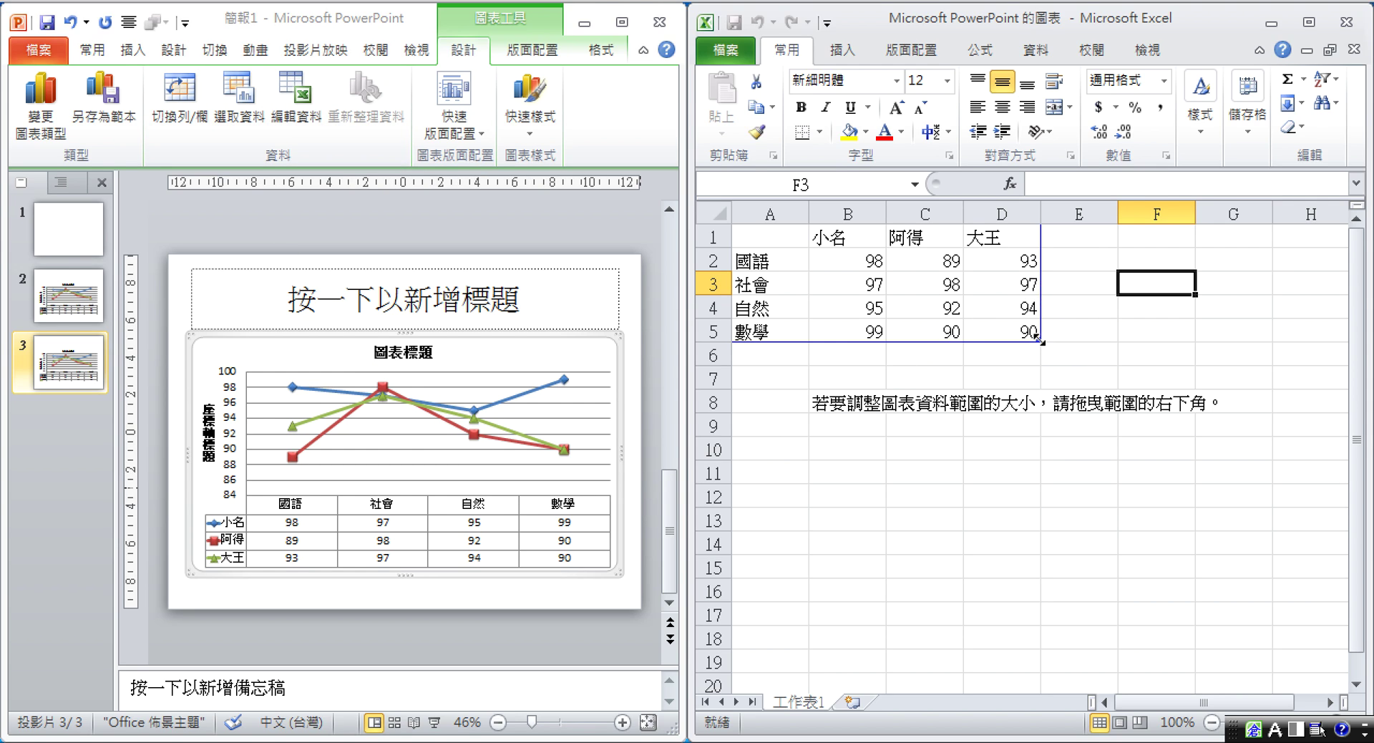
pyautogui.moveTo(1037, 337); pyautogui.dragTo(1054, 351)
pyautogui.moveTo(1055, 350); pyautogui.dragTo(1071, 364)
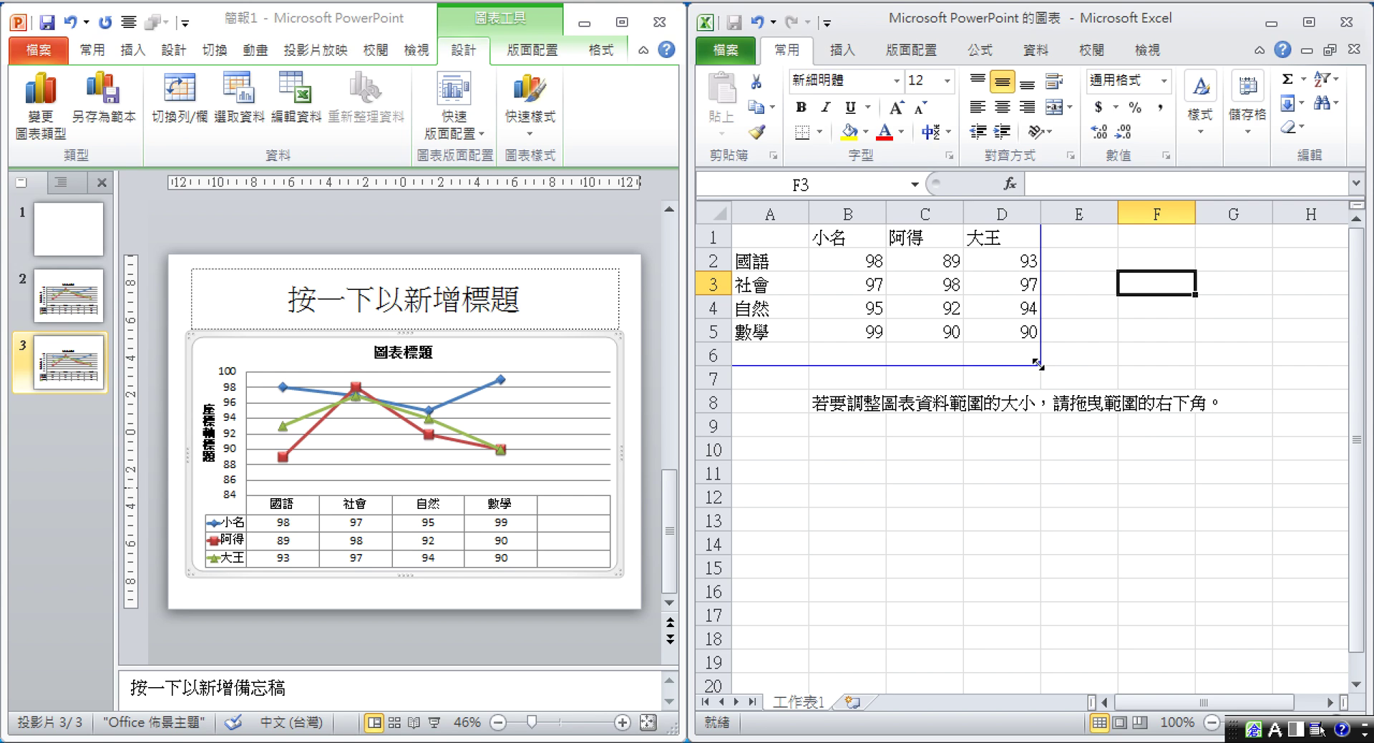
pyautogui.moveTo(1039, 367); pyautogui.dragTo(1040, 354)
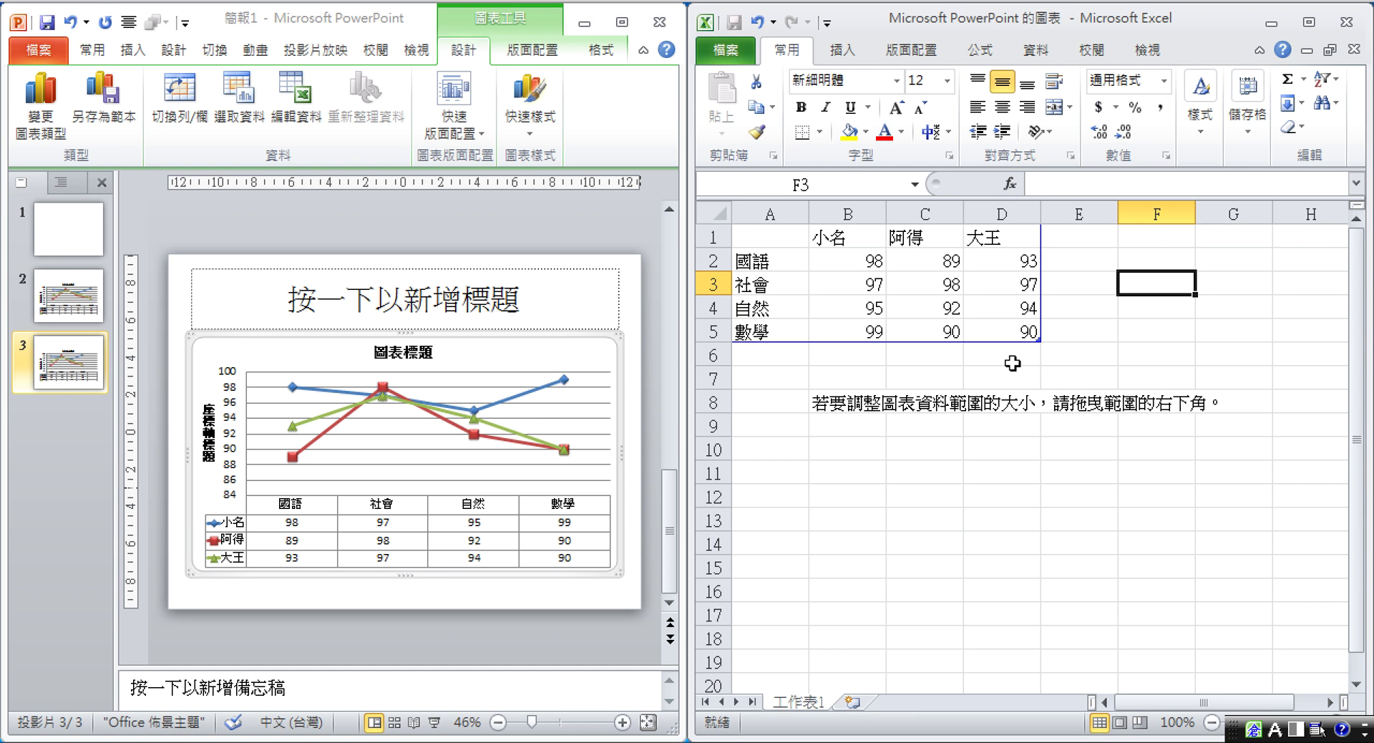
# Close the data sheet and set Primary Vertical Axis Title and Data Table to None
pyautogui.click(1353, 50)
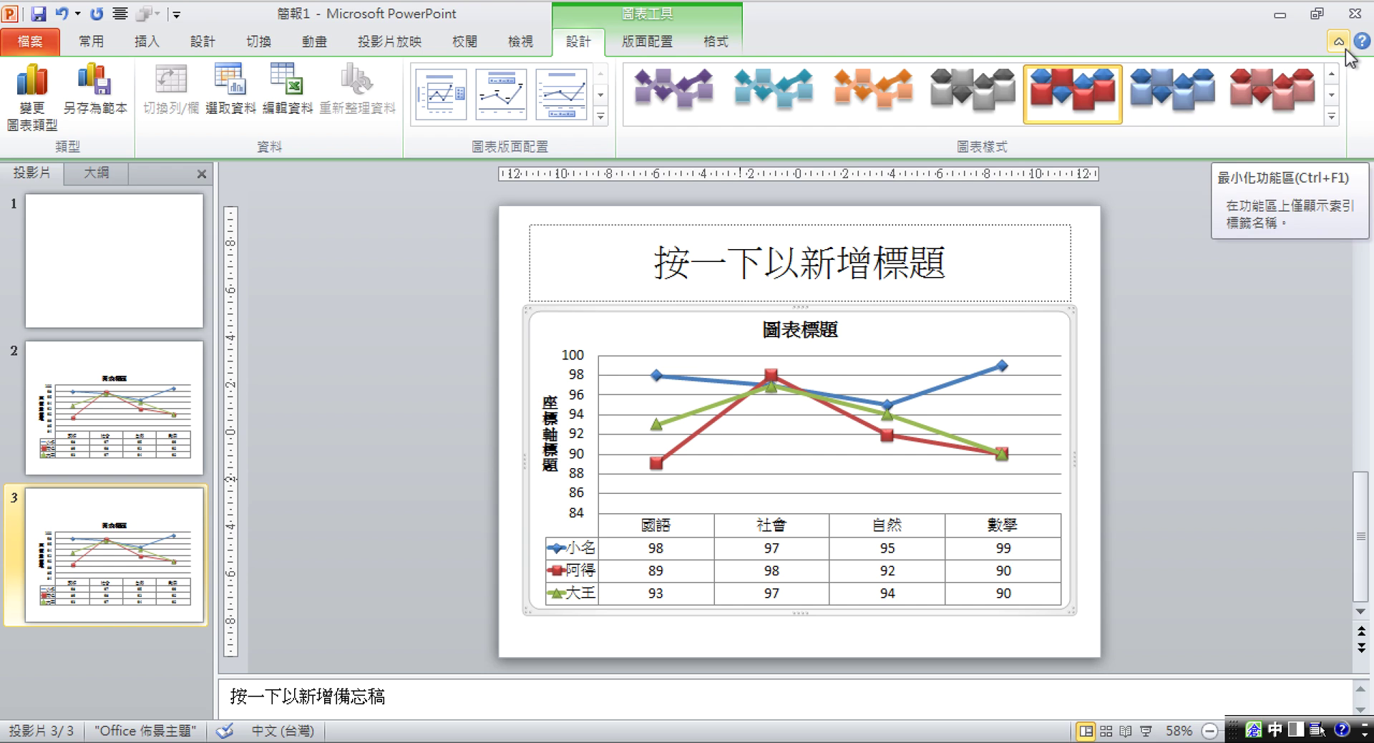
pyautogui.click(650, 43)
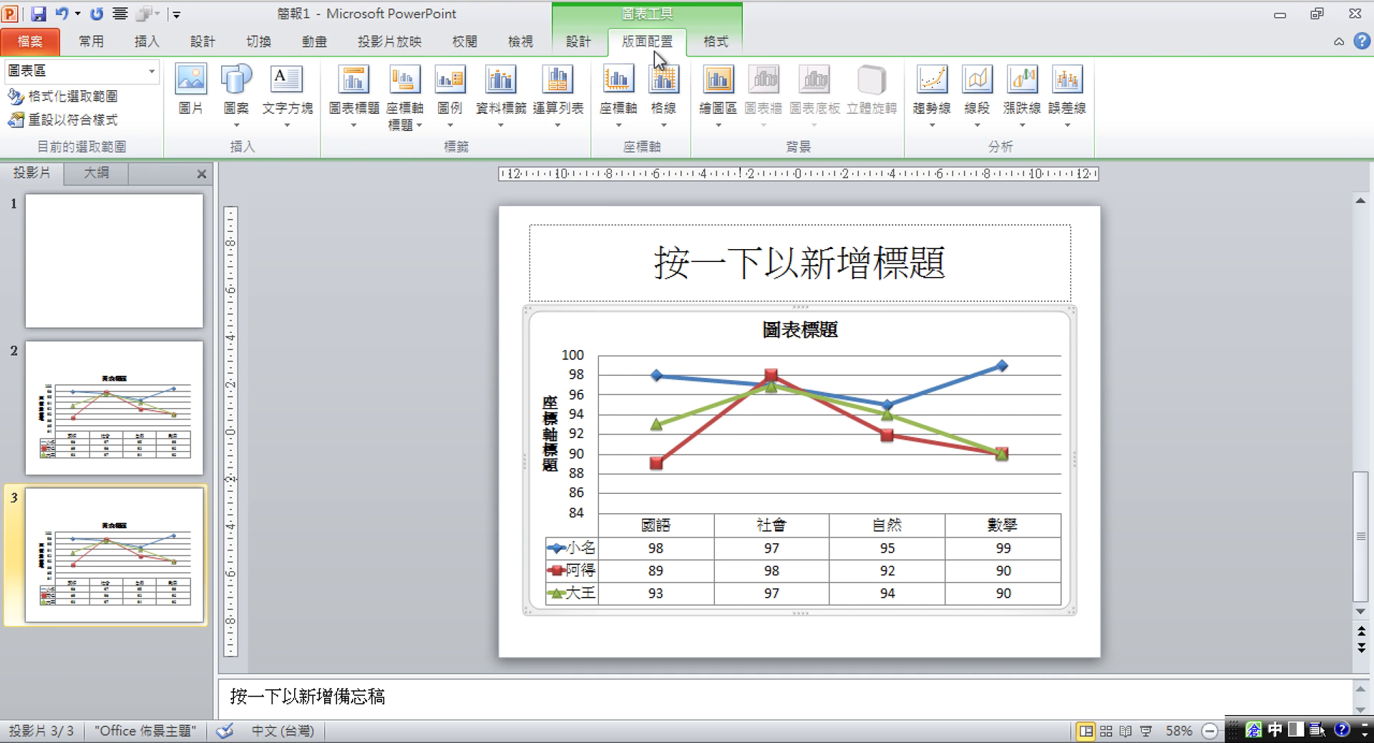
pyautogui.click(412, 132)
pyautogui.moveTo(461, 177)
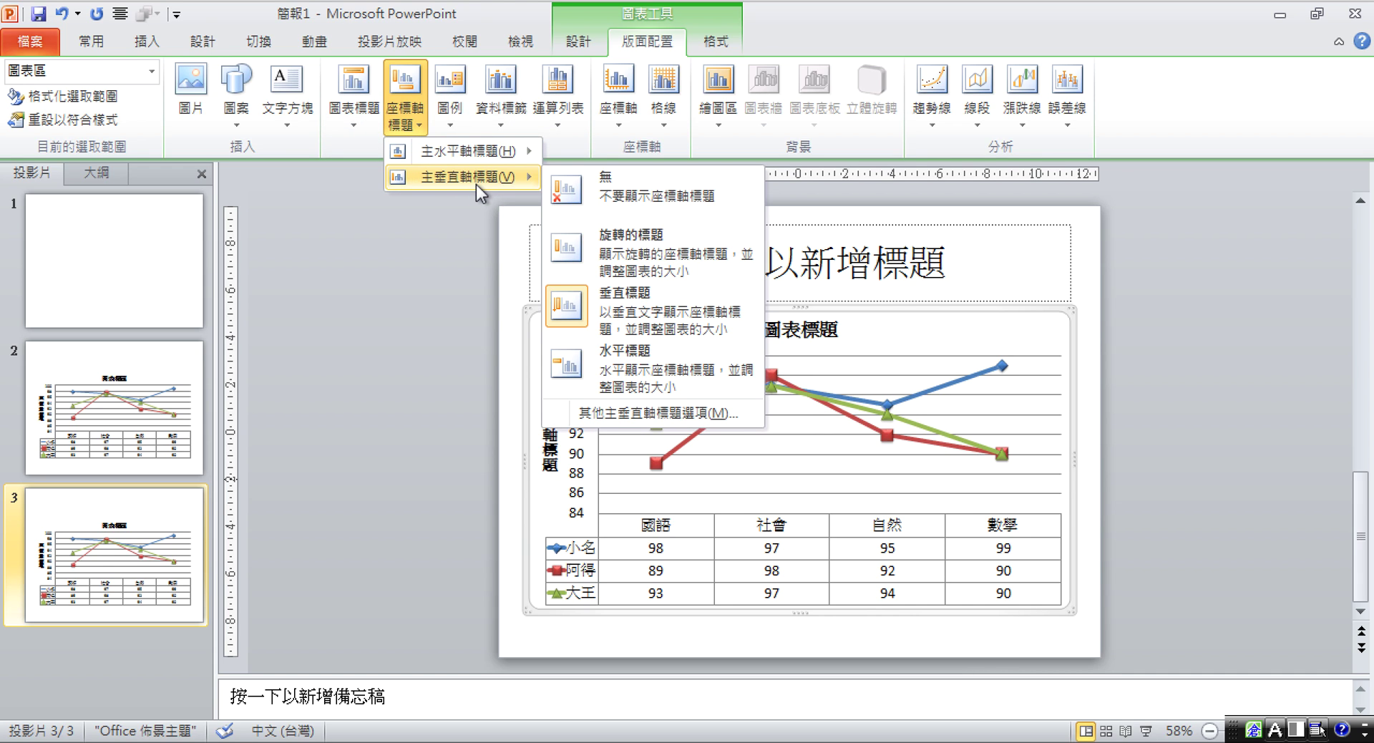
pyautogui.click(673, 214)
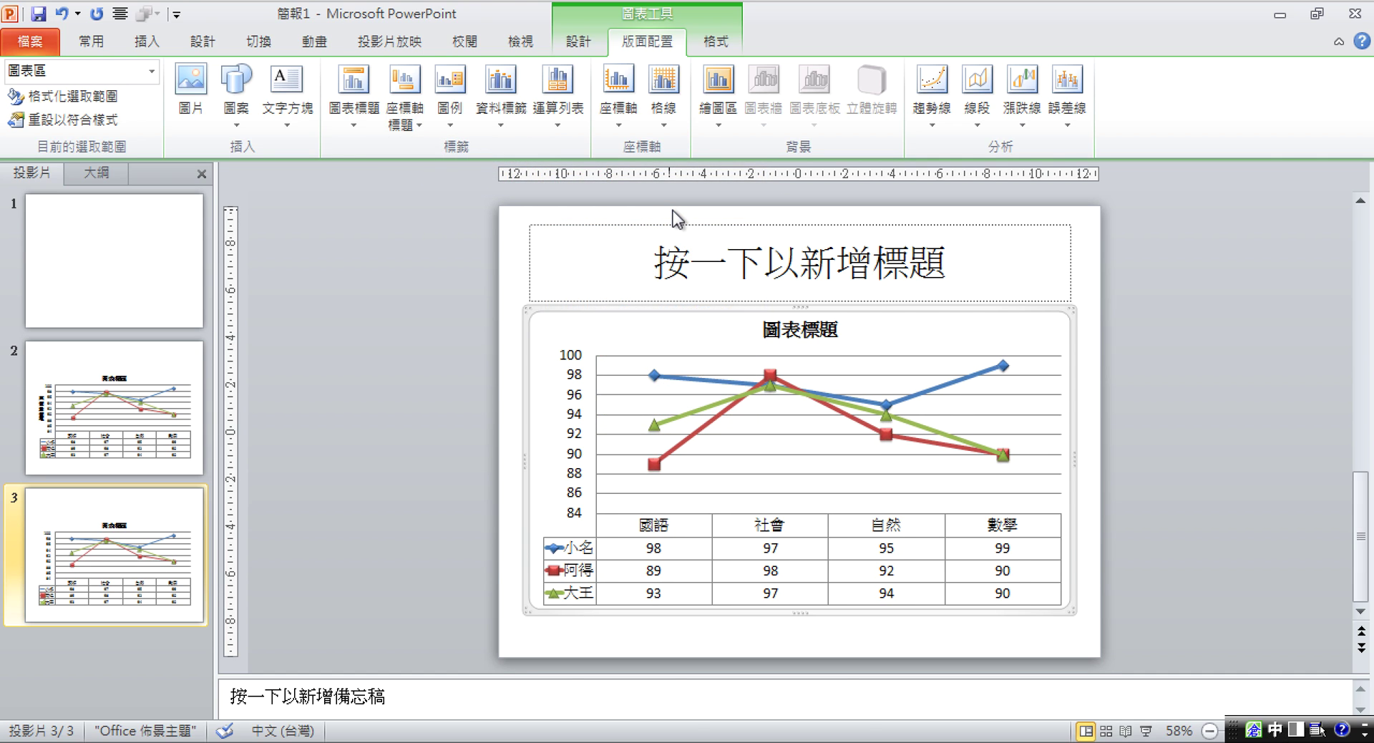
pyautogui.click(569, 135)
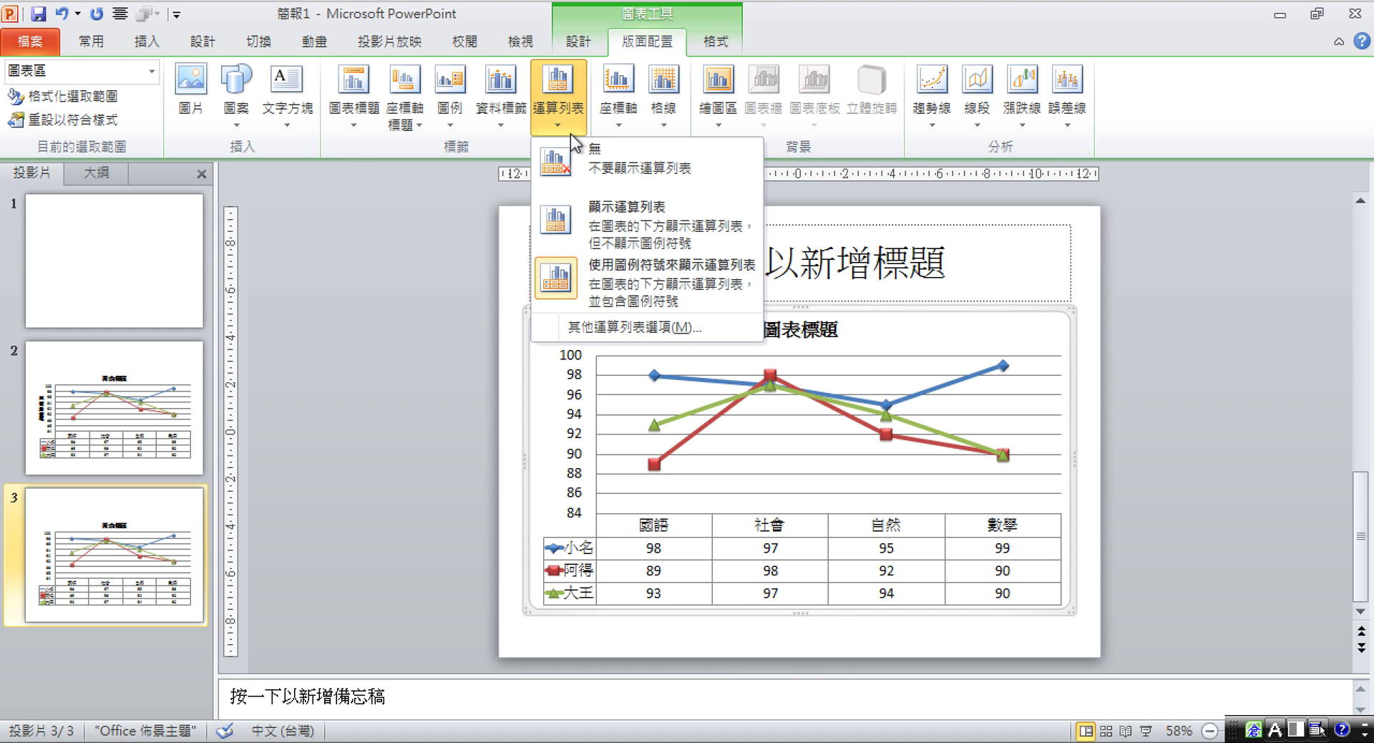
pyautogui.click(573, 159)
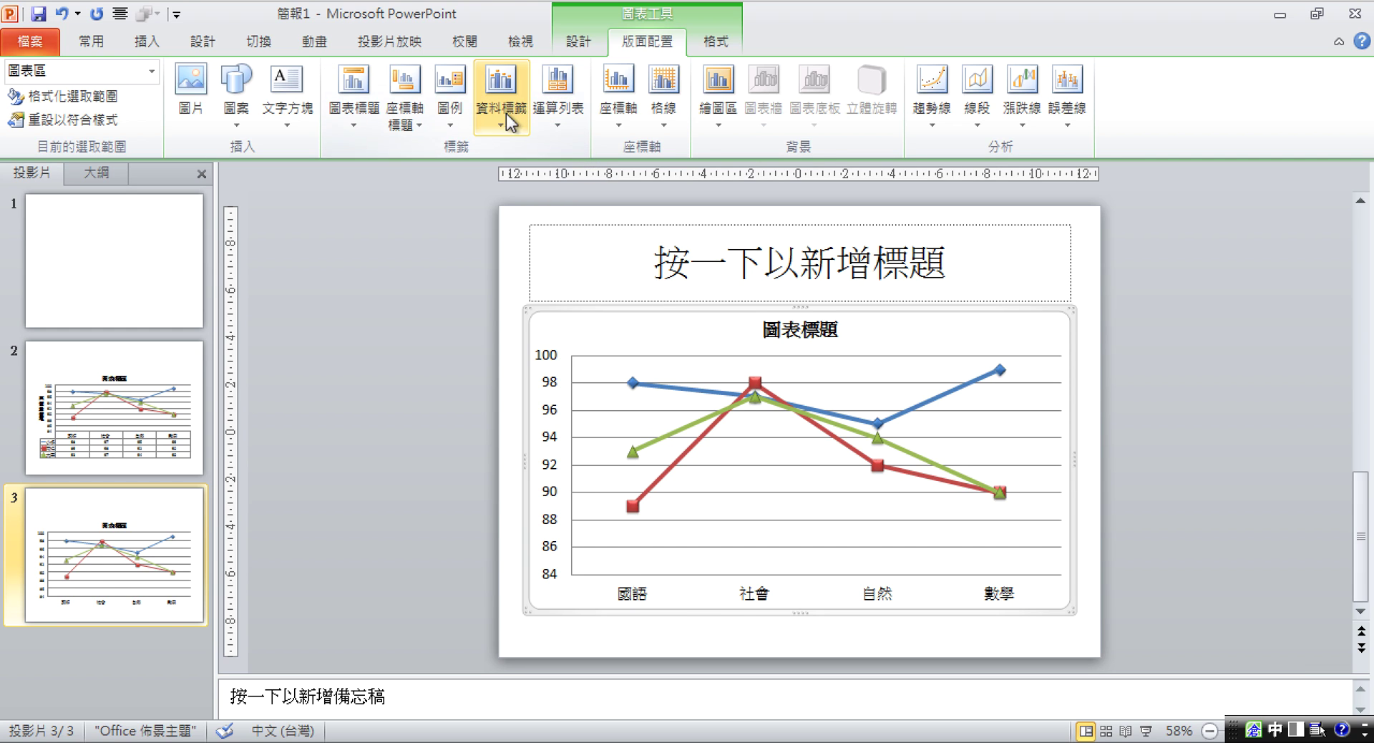
pyautogui.click(462, 119)
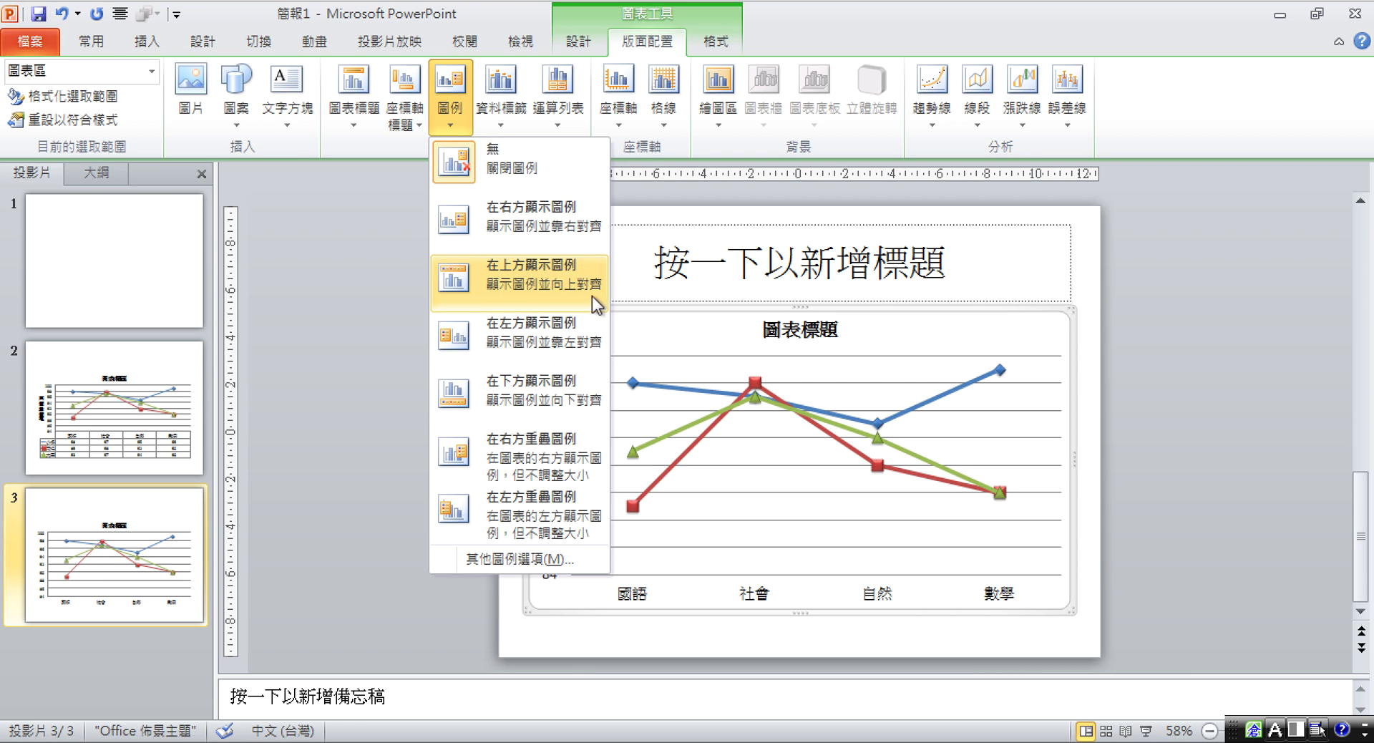
# Show the legend at the top and place value labels below every data point
pyautogui.click(560, 283)
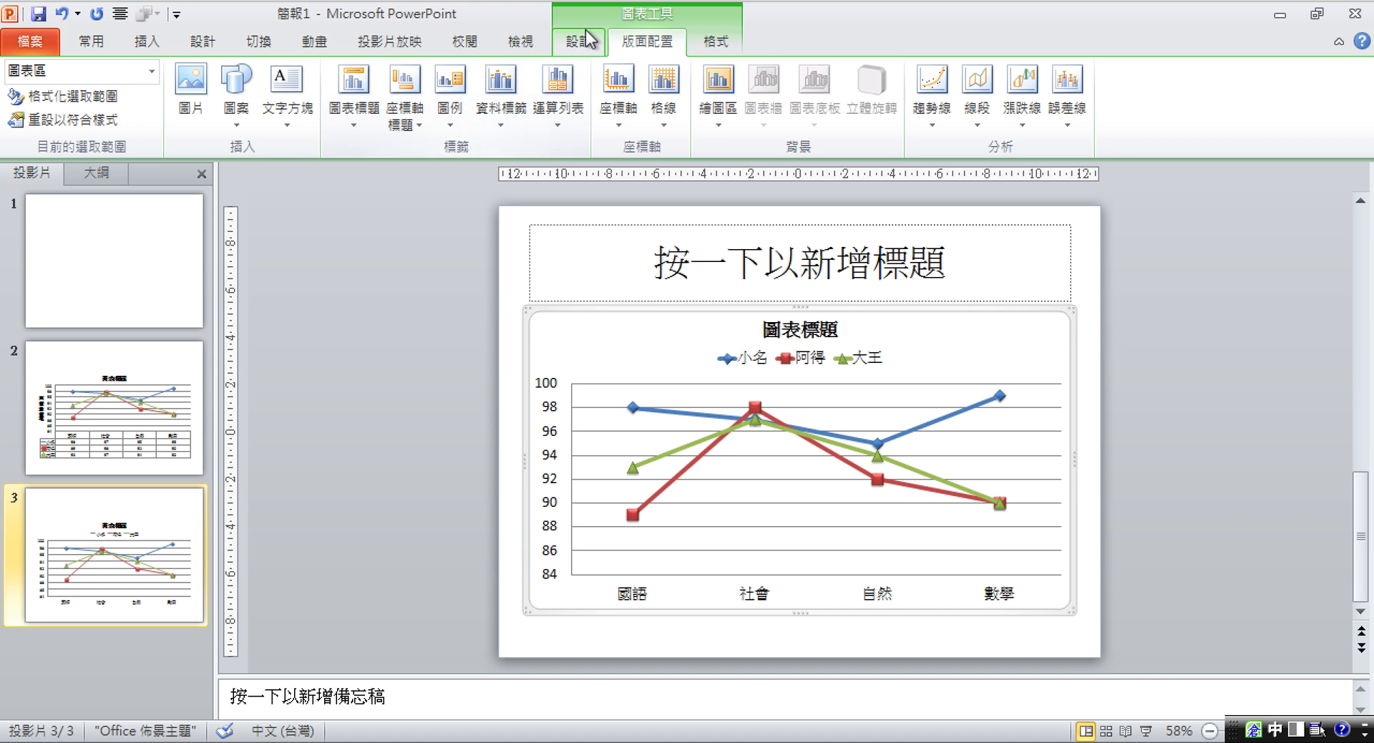
pyautogui.click(505, 129)
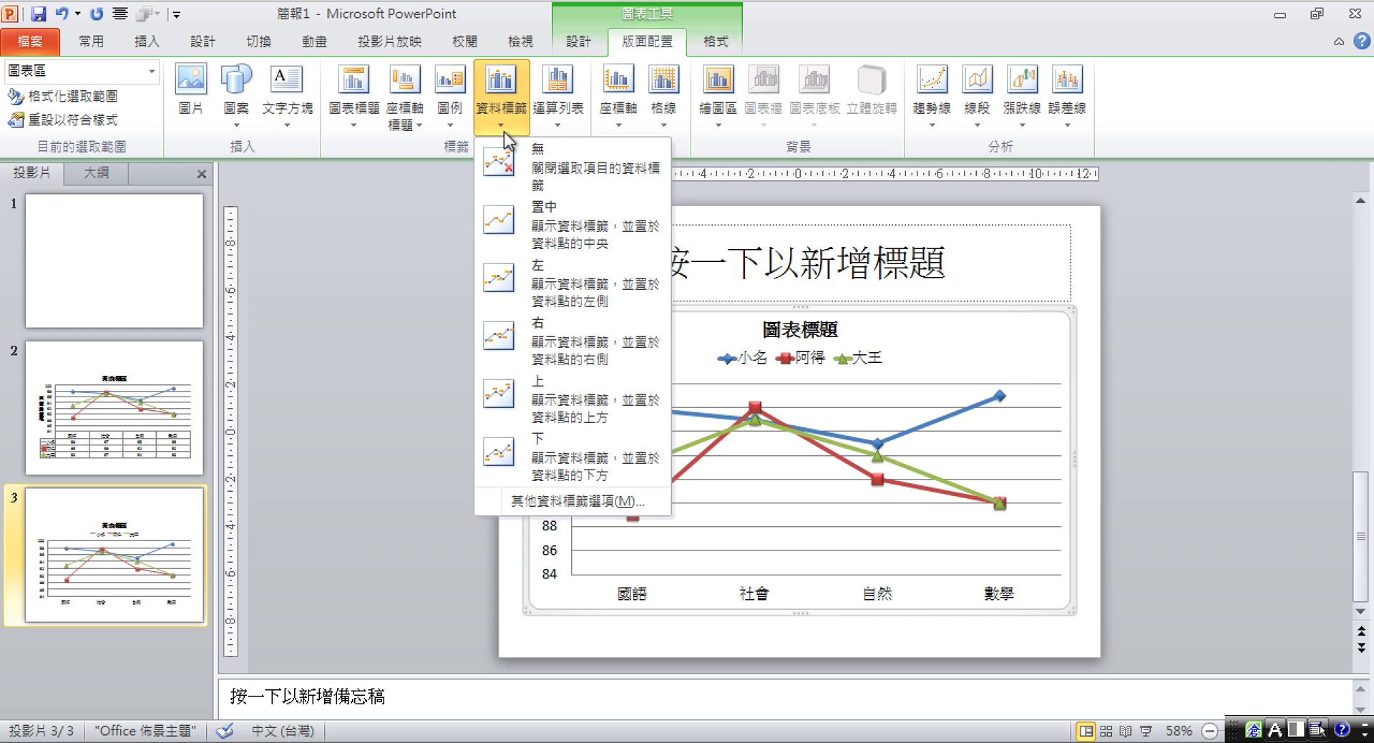
pyautogui.click(540, 399)
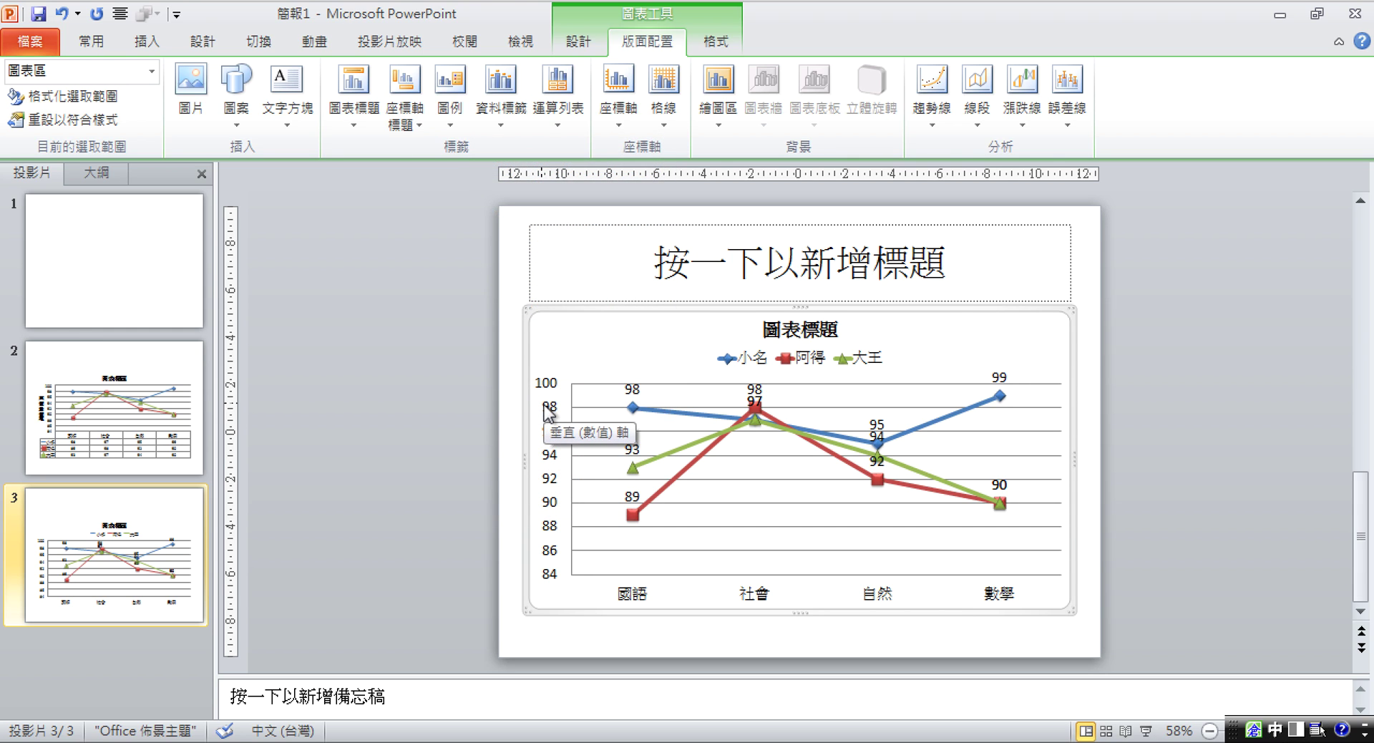
pyautogui.click(501, 101)
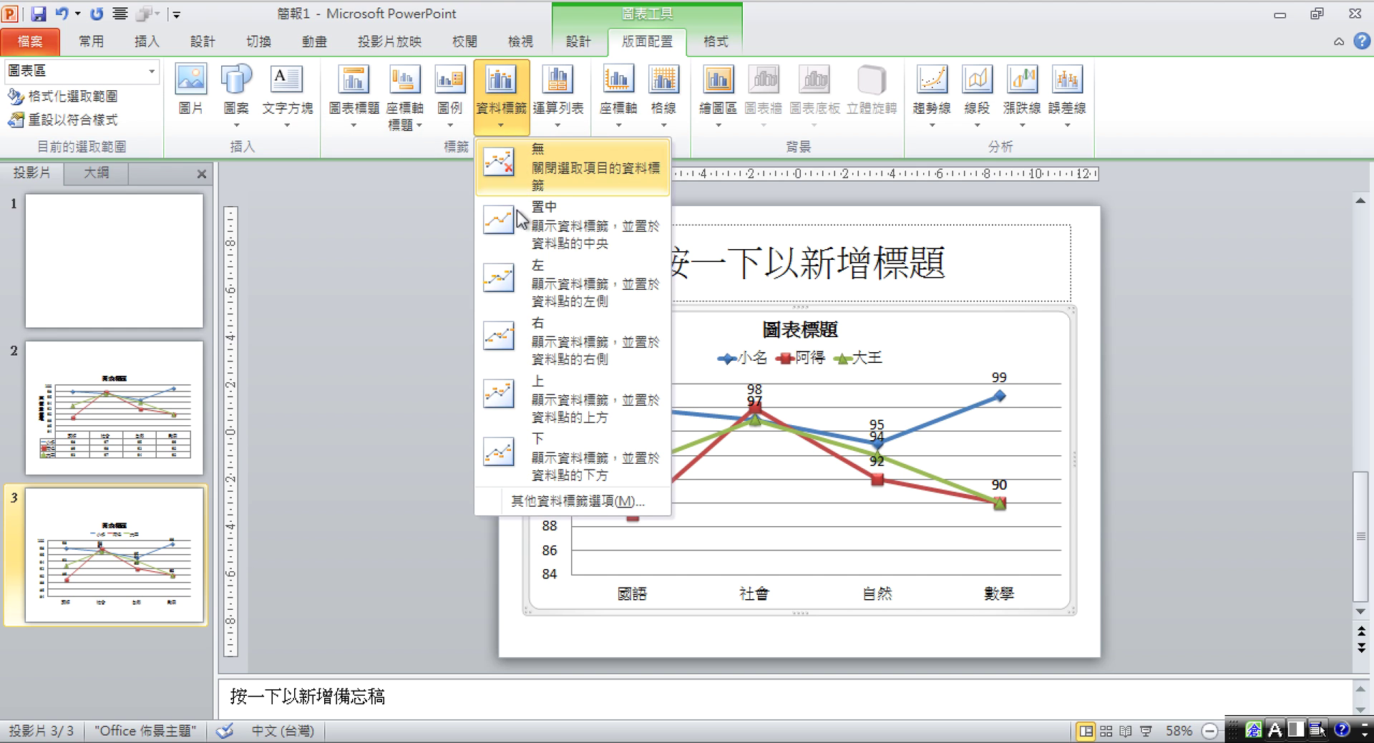
pyautogui.click(501, 451)
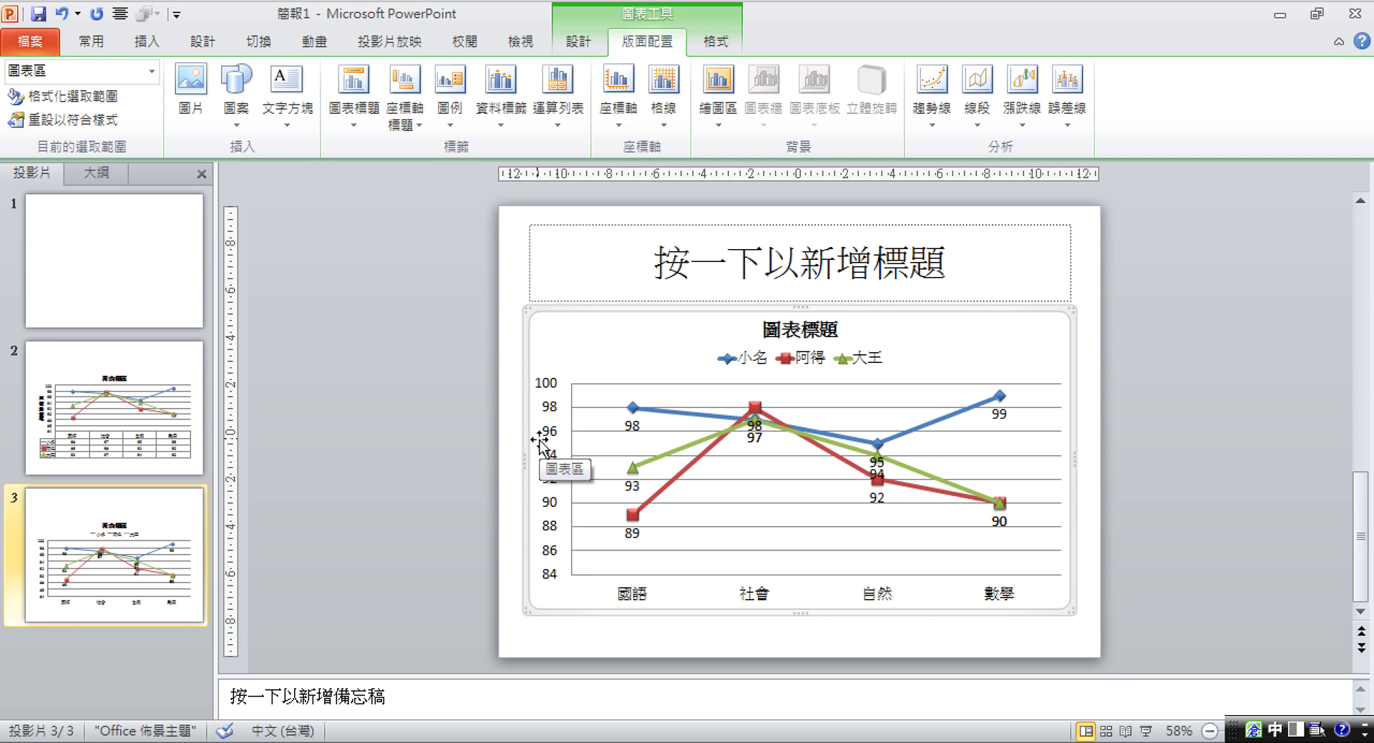
pyautogui.click(631, 426)
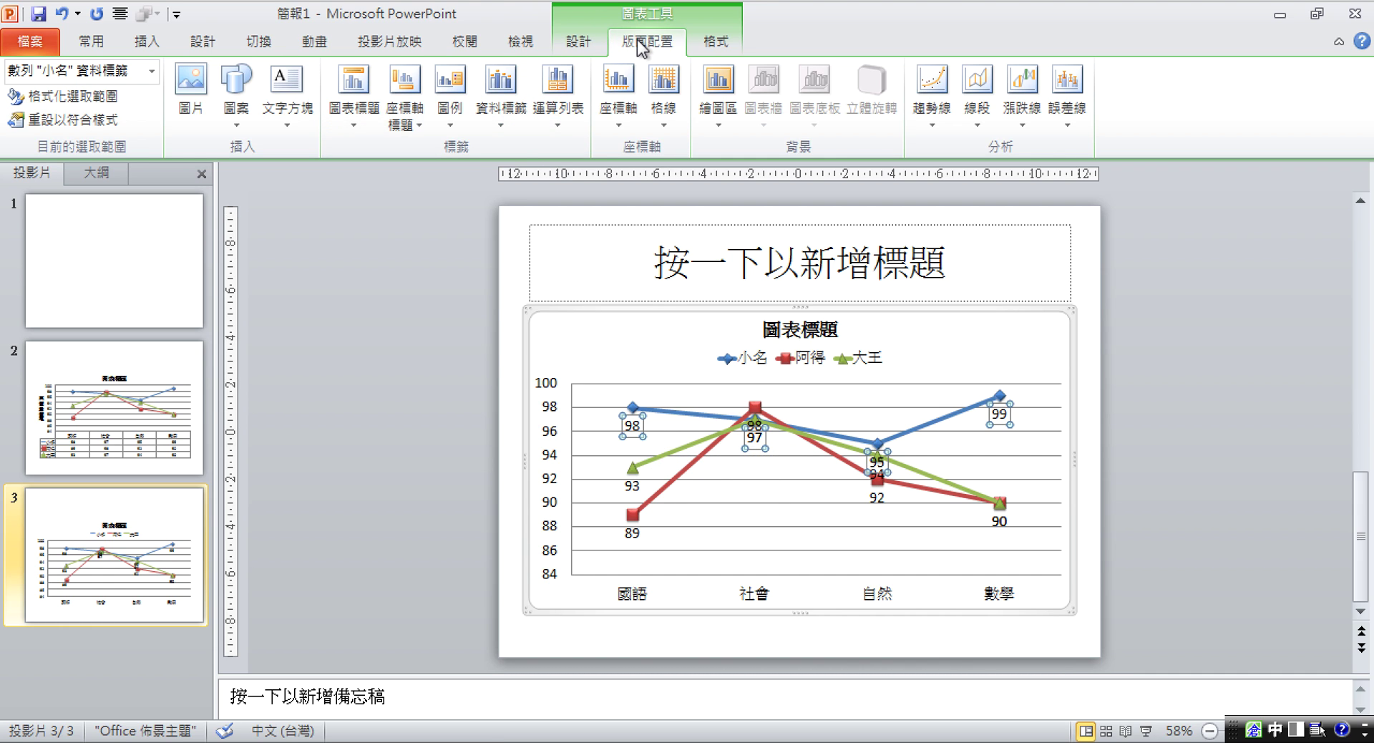
pyautogui.click(610, 127)
pyautogui.click(415, 243)
pyautogui.click(605, 337)
pyautogui.click(658, 113)
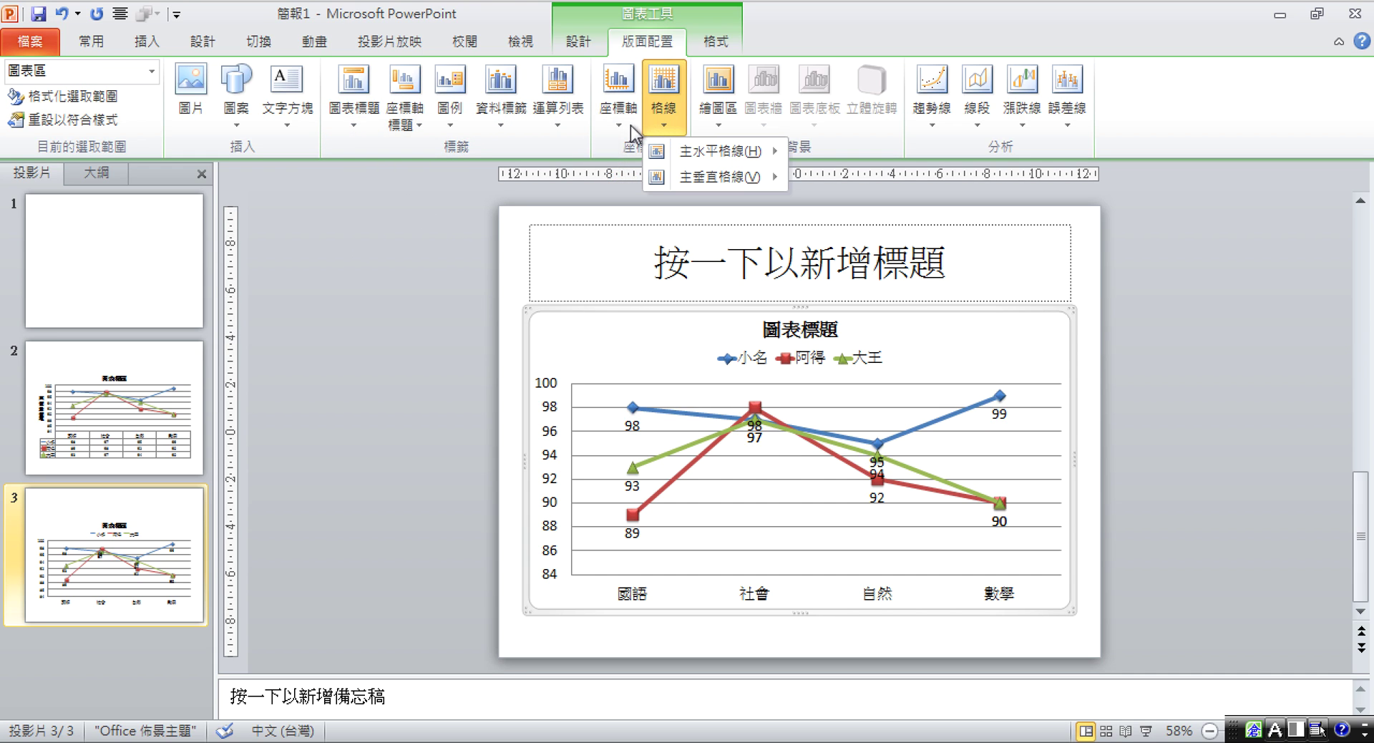
pyautogui.click(629, 126)
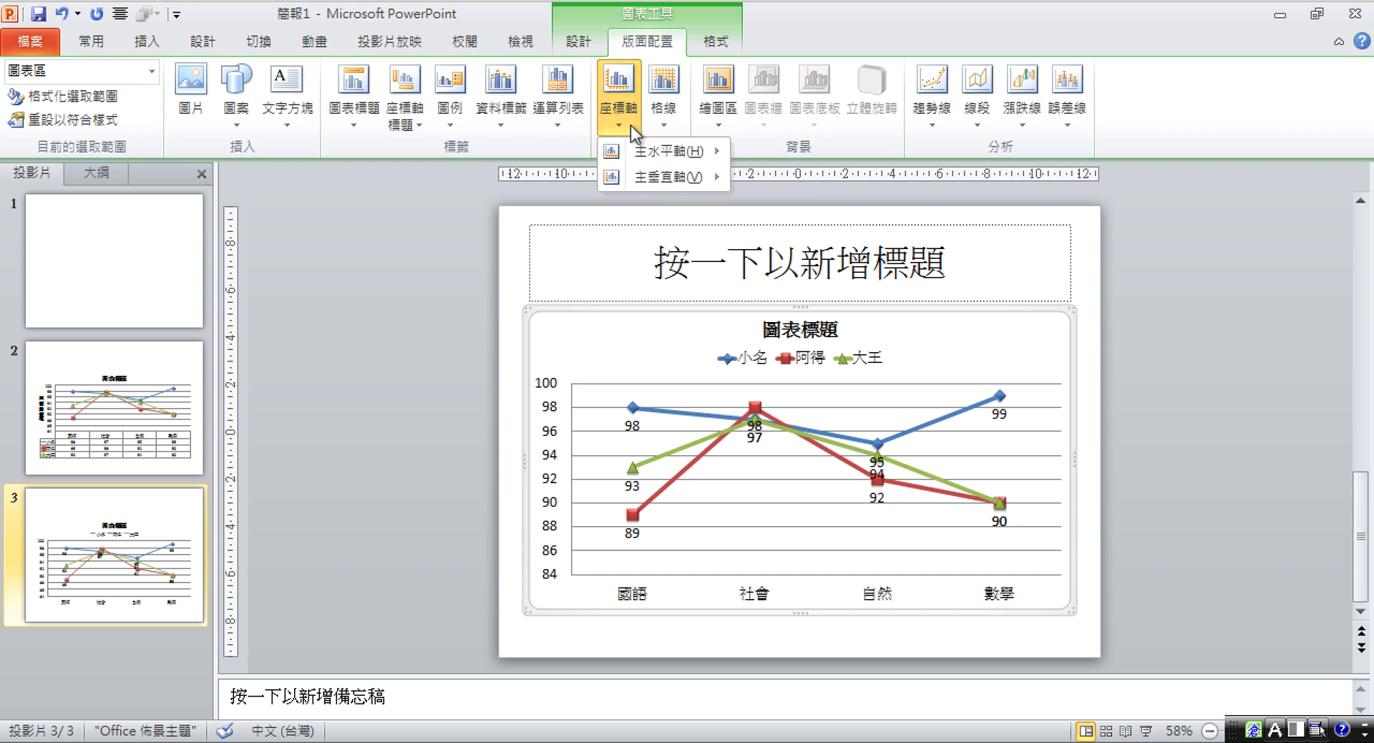
pyautogui.moveTo(659, 176)
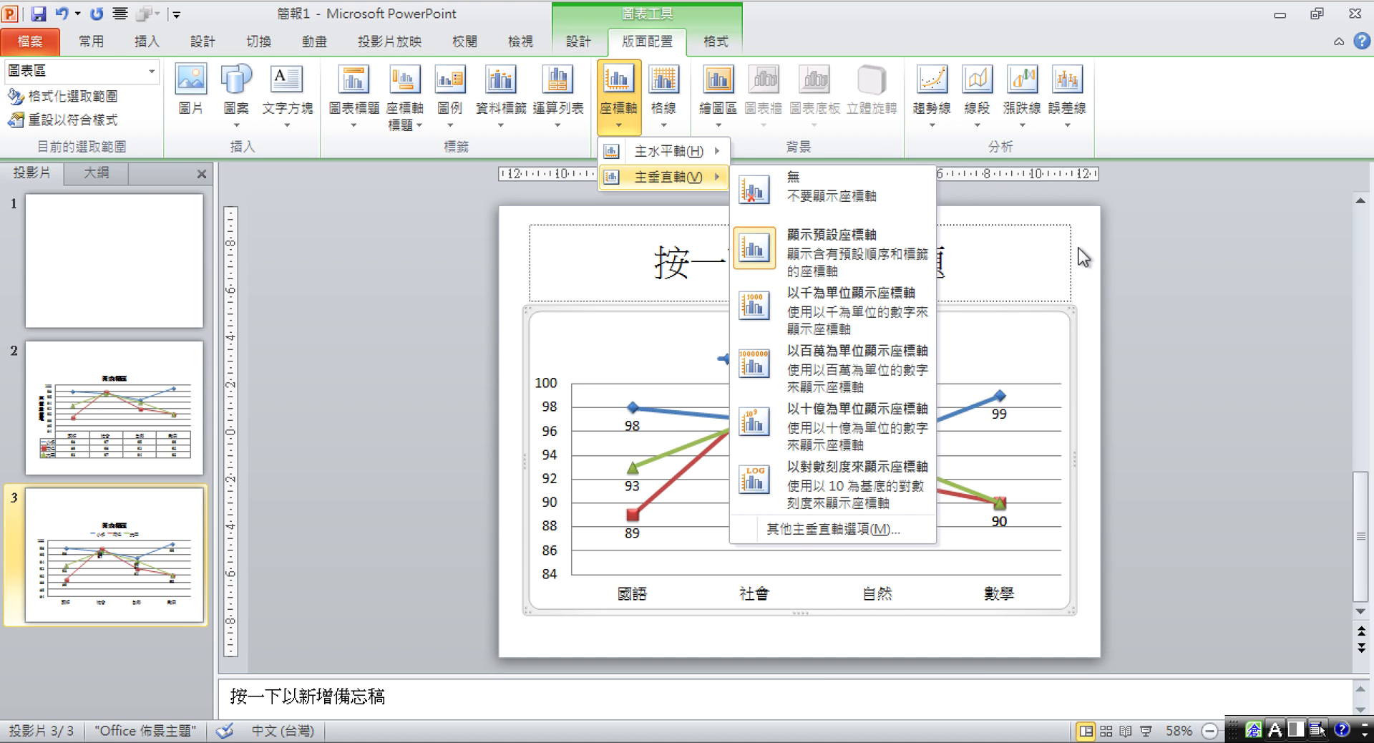
pyautogui.click(1107, 294)
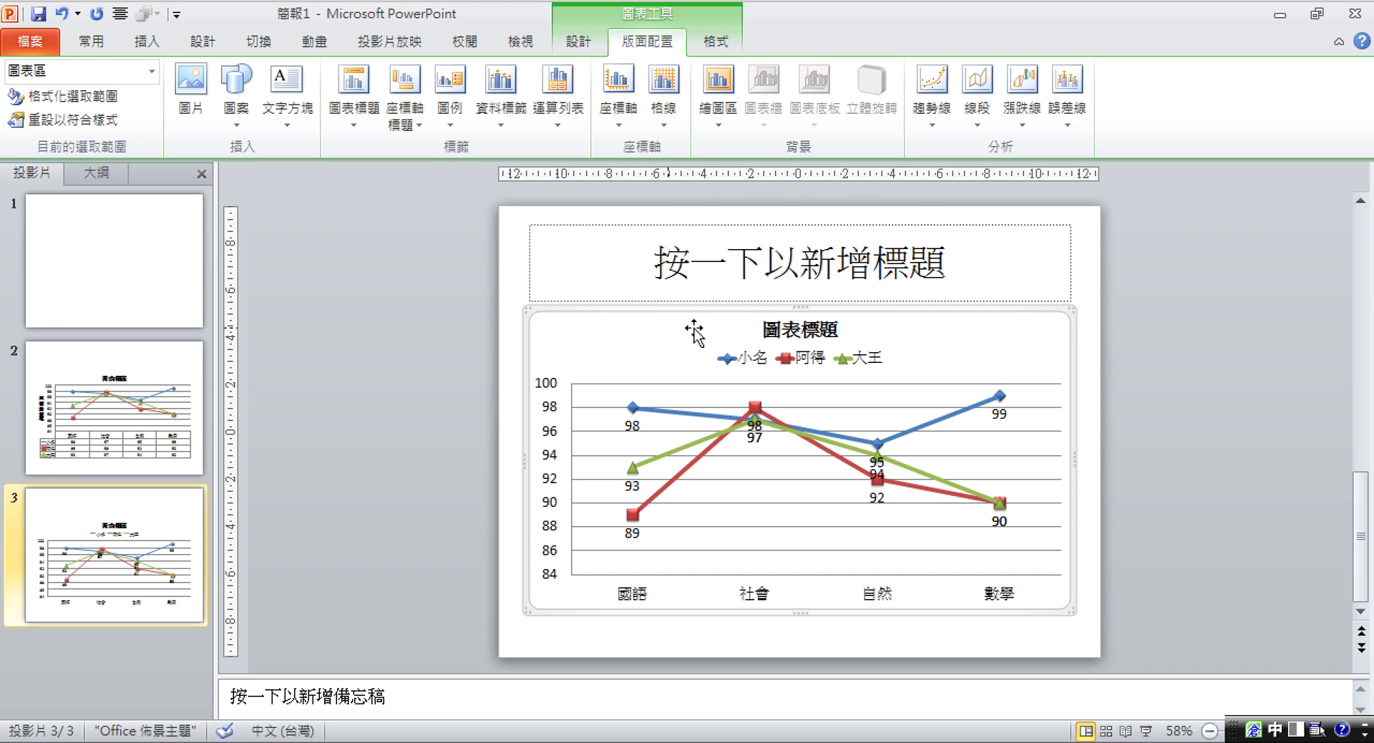
pyautogui.click(783, 325)
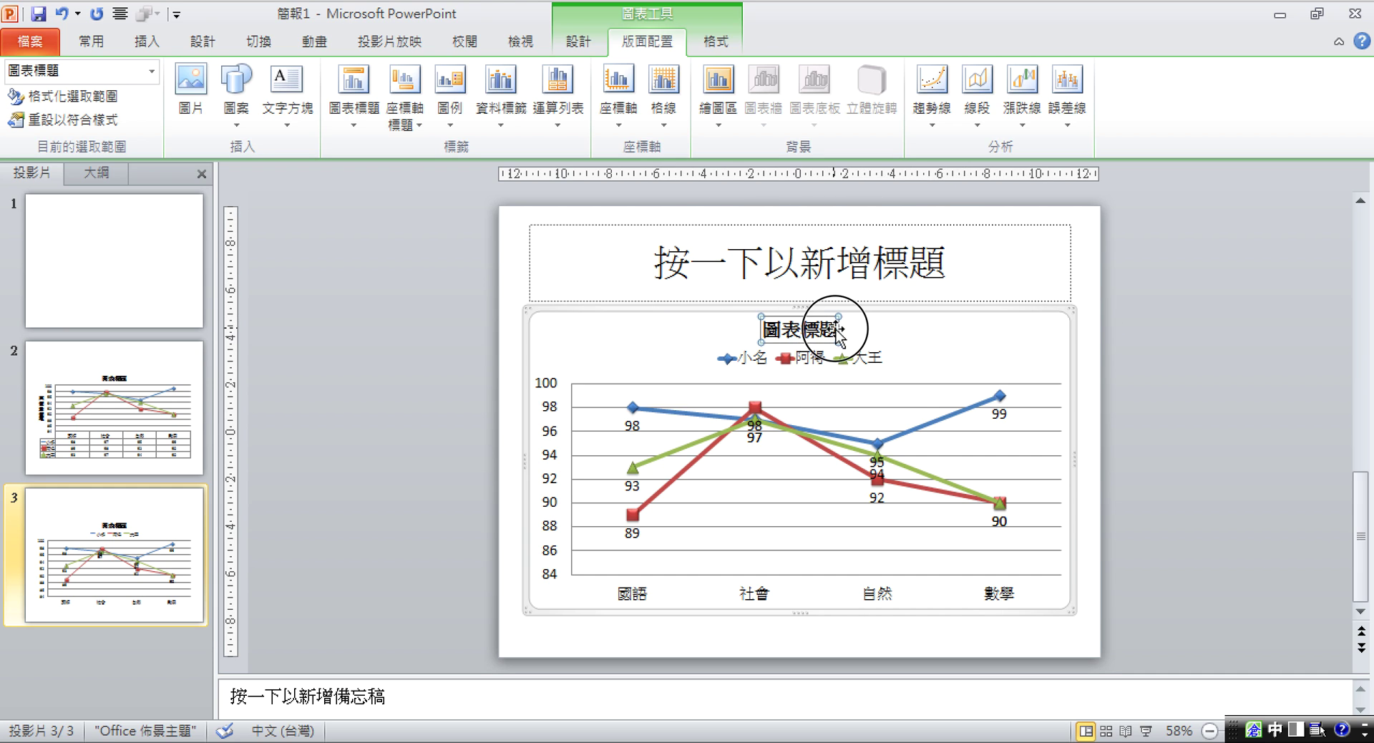
pyautogui.moveTo(862, 326); pyautogui.dragTo(832, 327)
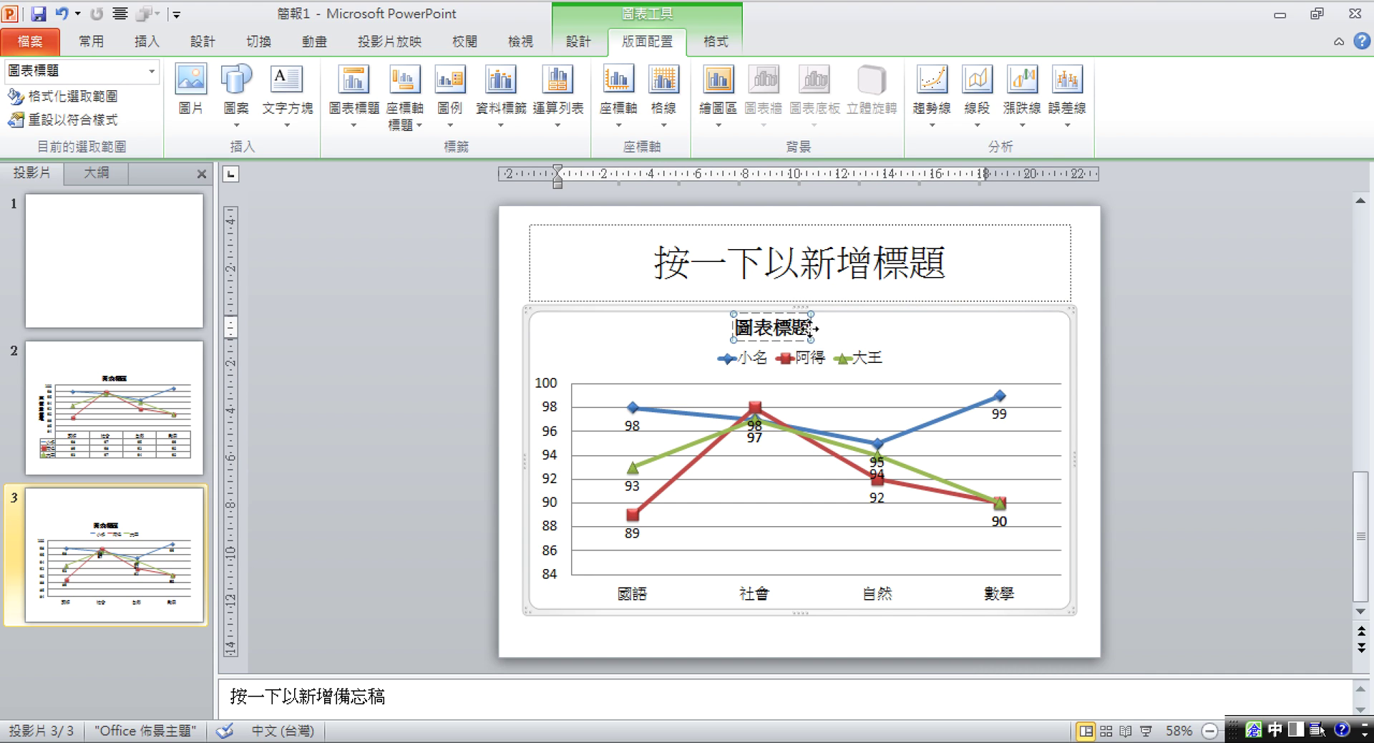
# Select the chart title box and drag it back to the centre
pyautogui.doubleClick(790, 328)
pyautogui.click(802, 314)
pyautogui.moveTo(801, 313); pyautogui.dragTo(830, 314)
# Replace the 圖表標題 title text with 成績, typed using the 新注音 input method
pyautogui.click(818, 325)
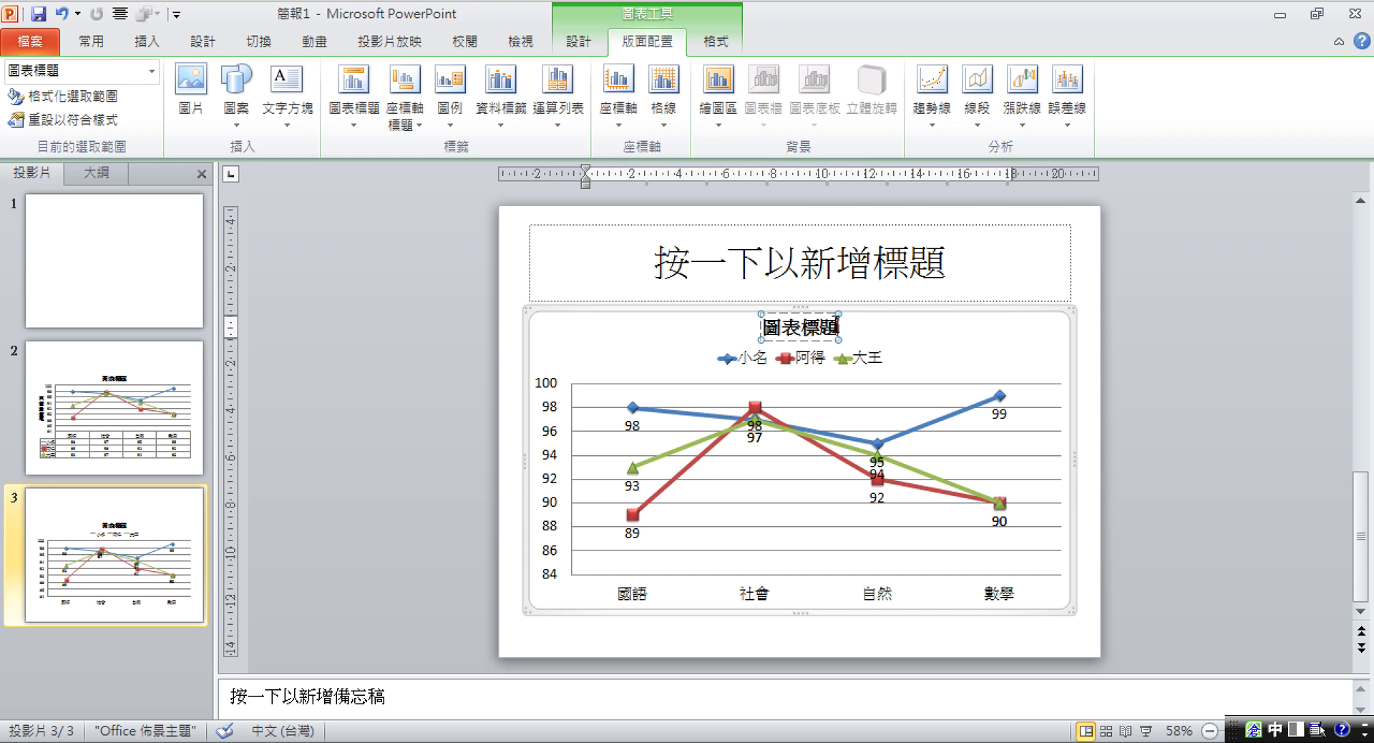
pyautogui.press('BackSpace')
pyautogui.press('BackSpace')
pyautogui.press('BackSpace')
pyautogui.press('BackSpace')
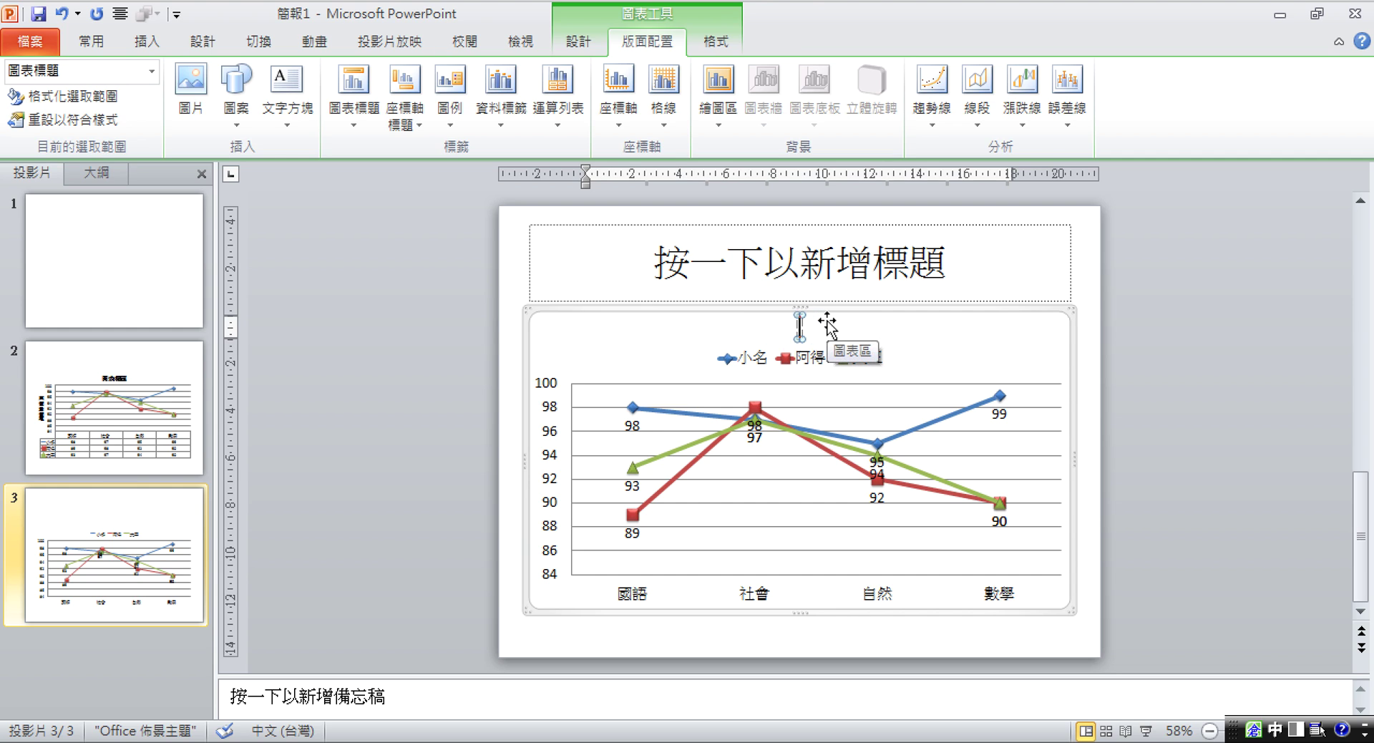
pyautogui.write('/6')
pyautogui.press('shift')
pyautogui.click(1253, 730)
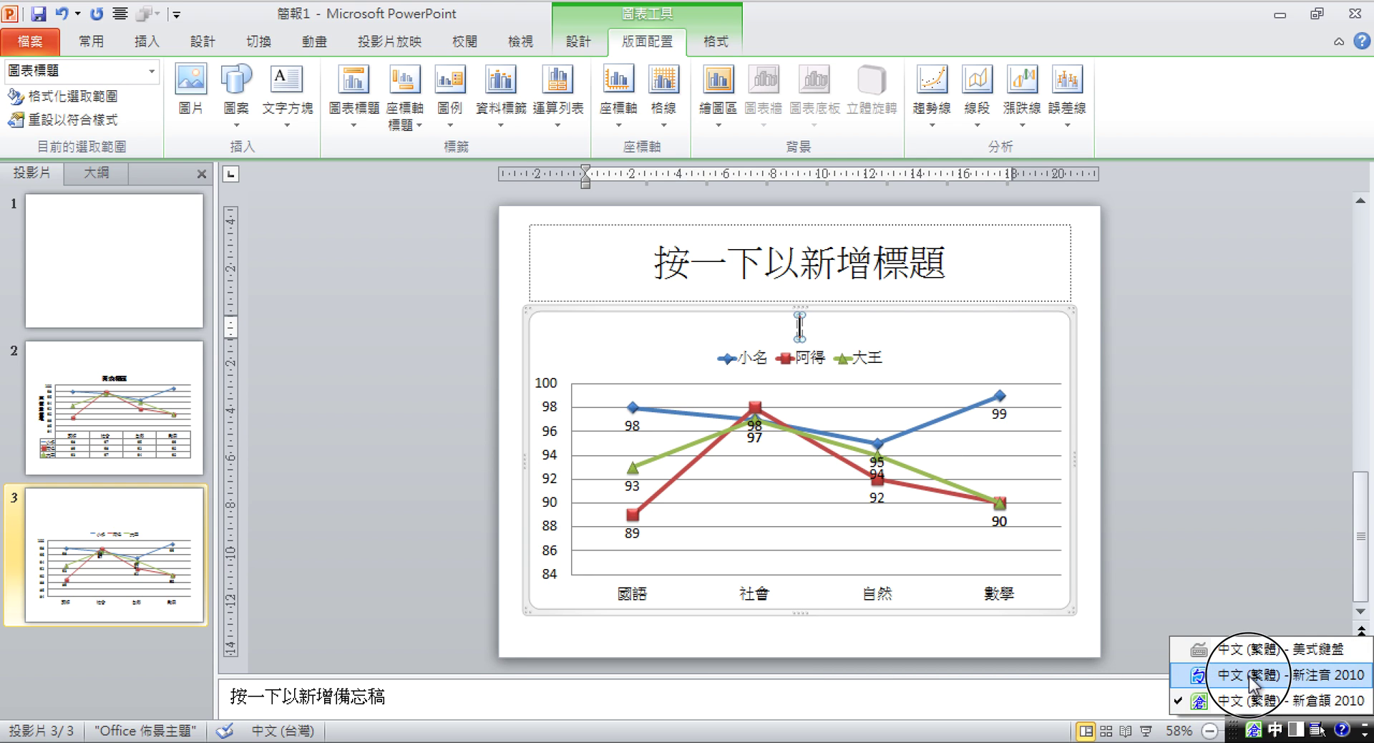
pyautogui.click(1252, 676)
pyautogui.write('t')
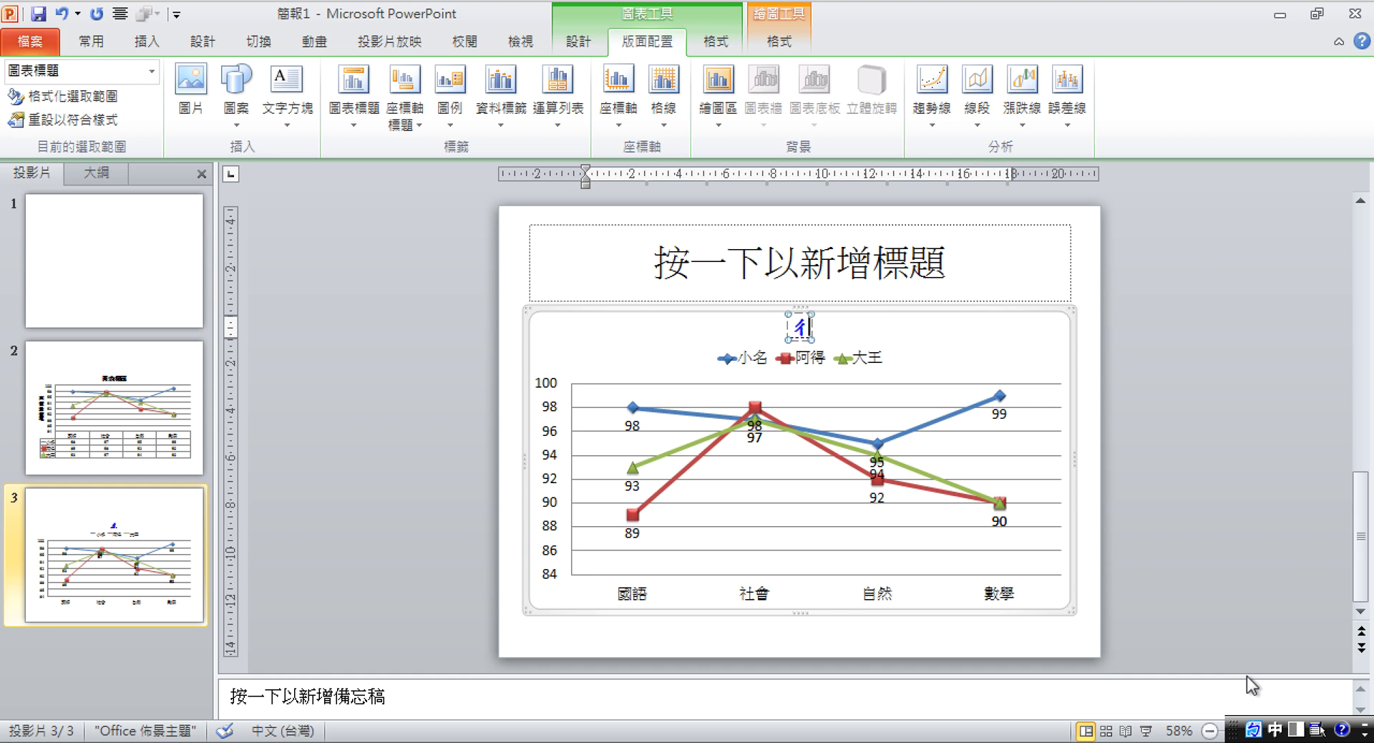
pyautogui.press('BackSpace')
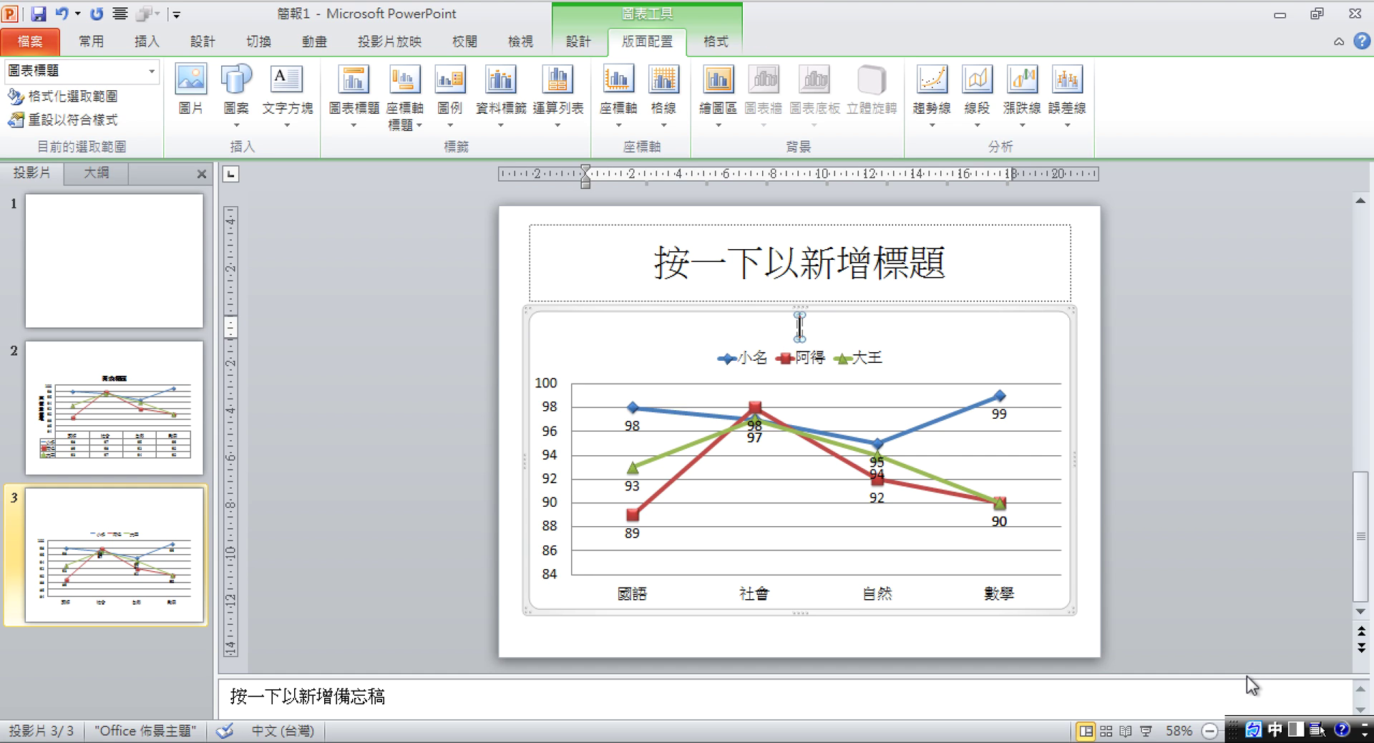
pyautogui.write('成')
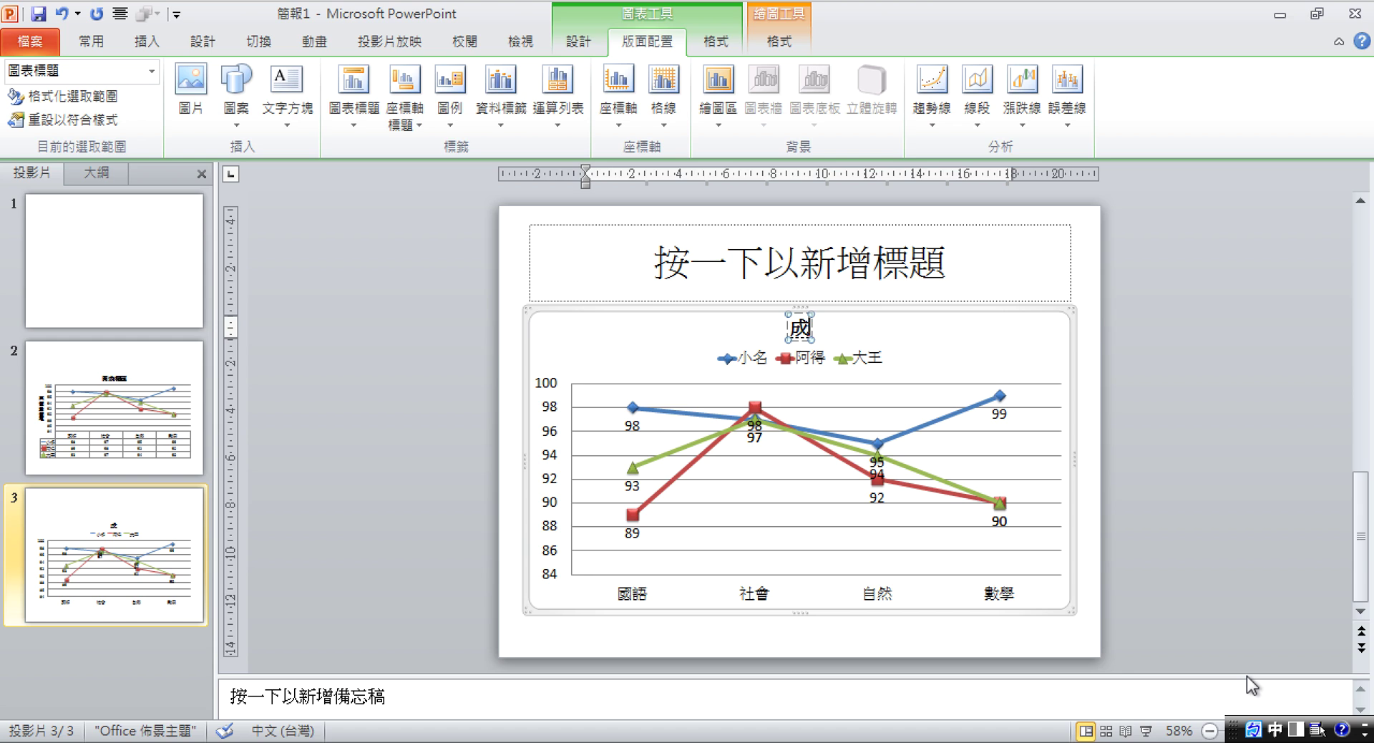
pyautogui.write('績')
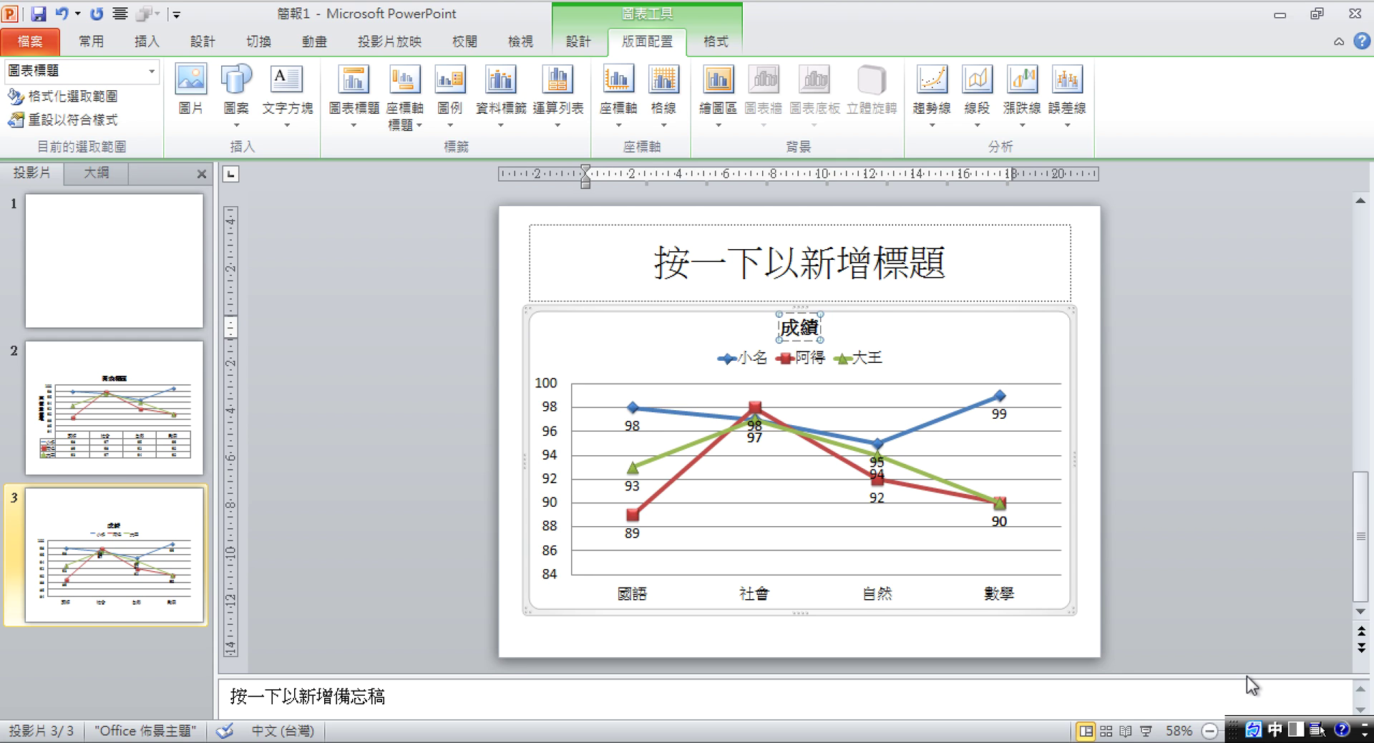
pyautogui.click(916, 348)
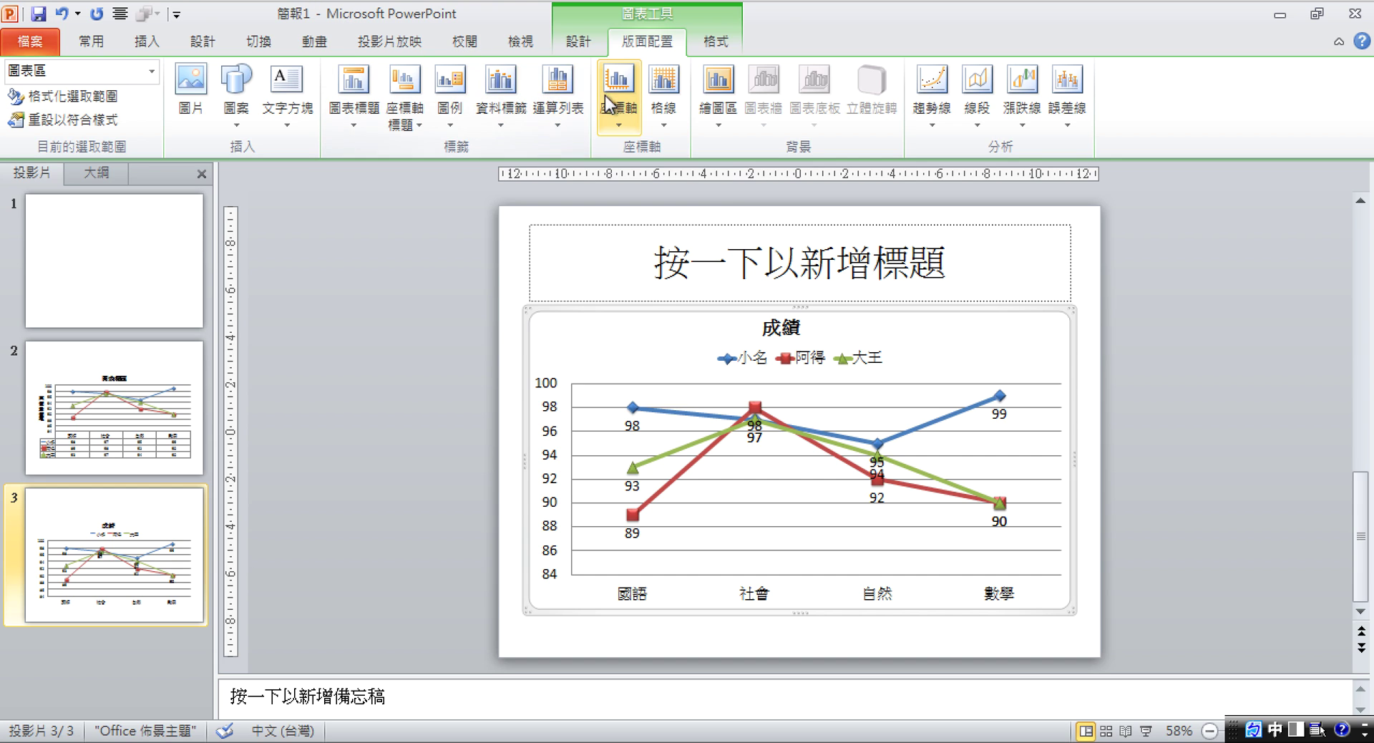
# Set the primary horizontal axis right-to-left and add major primary vertical gridlines
pyautogui.click(617, 109)
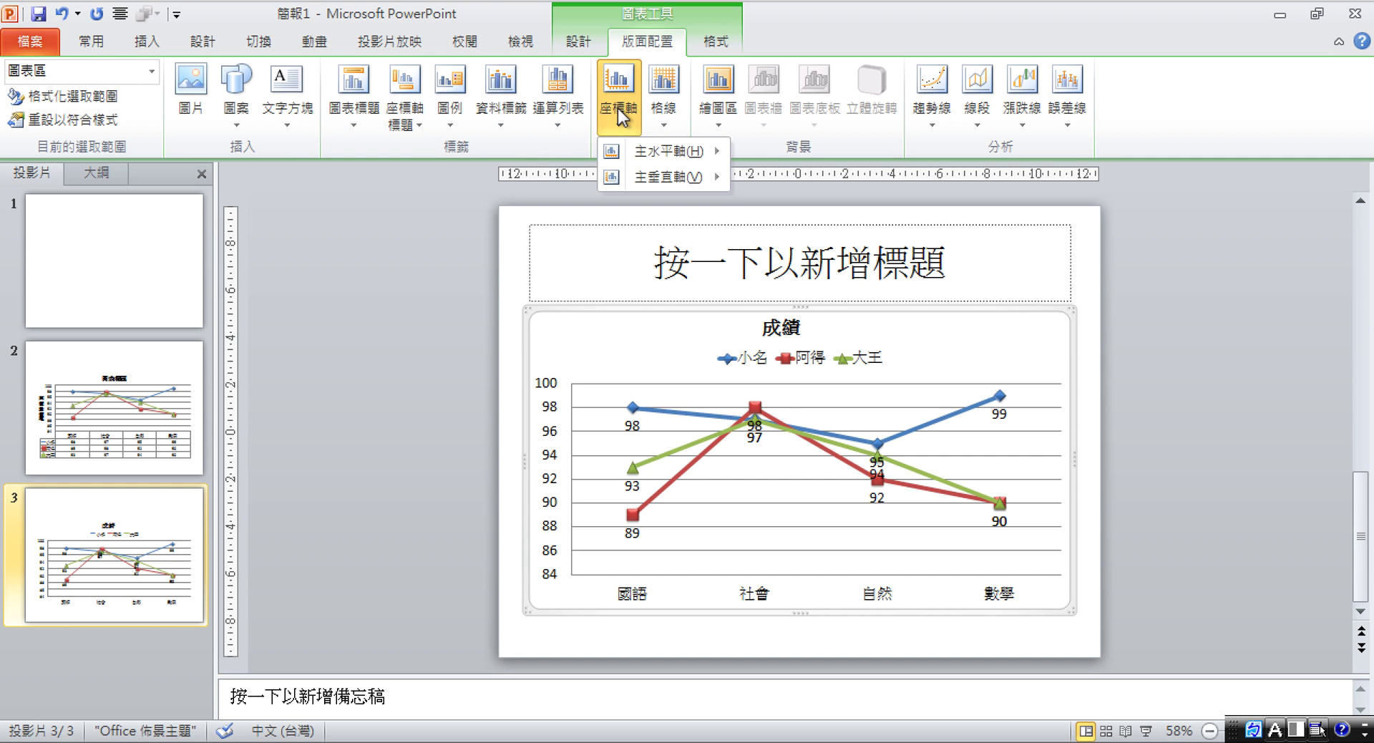
pyautogui.moveTo(657, 151)
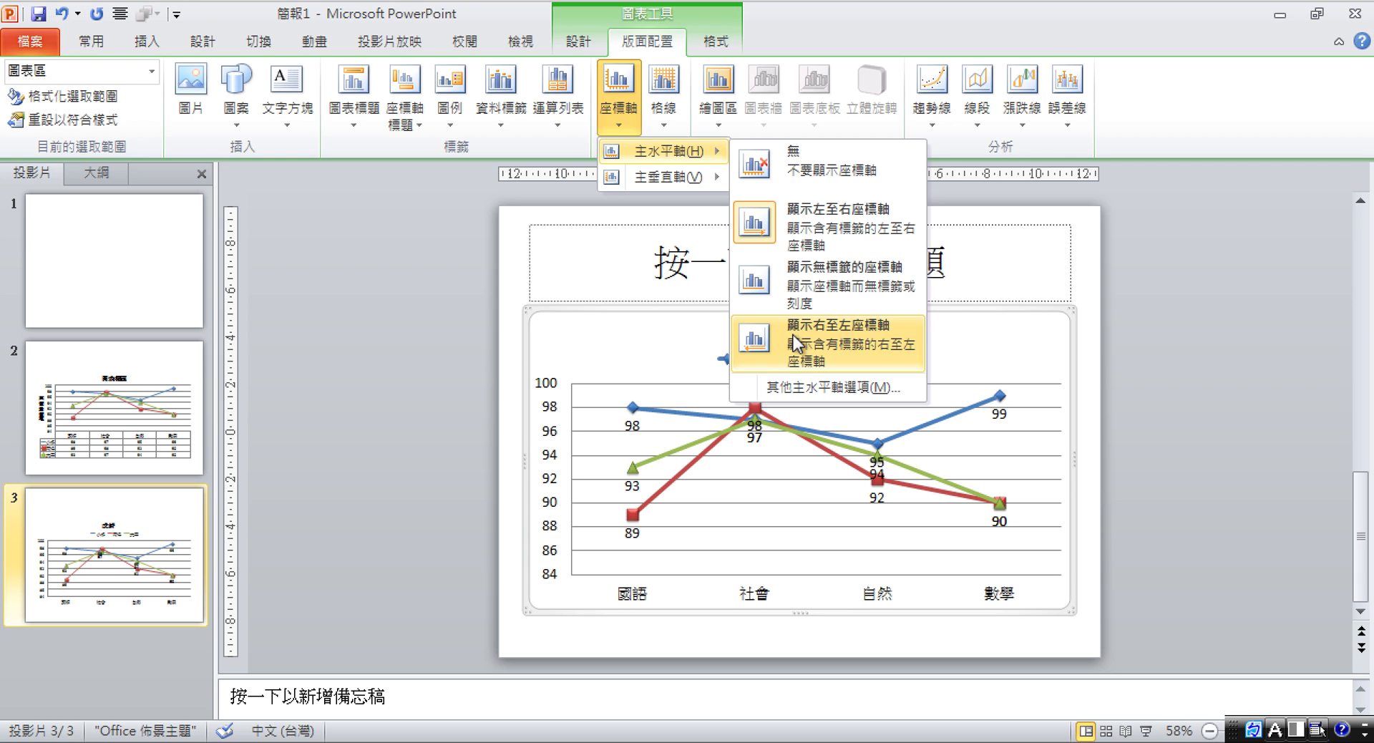
pyautogui.click(848, 332)
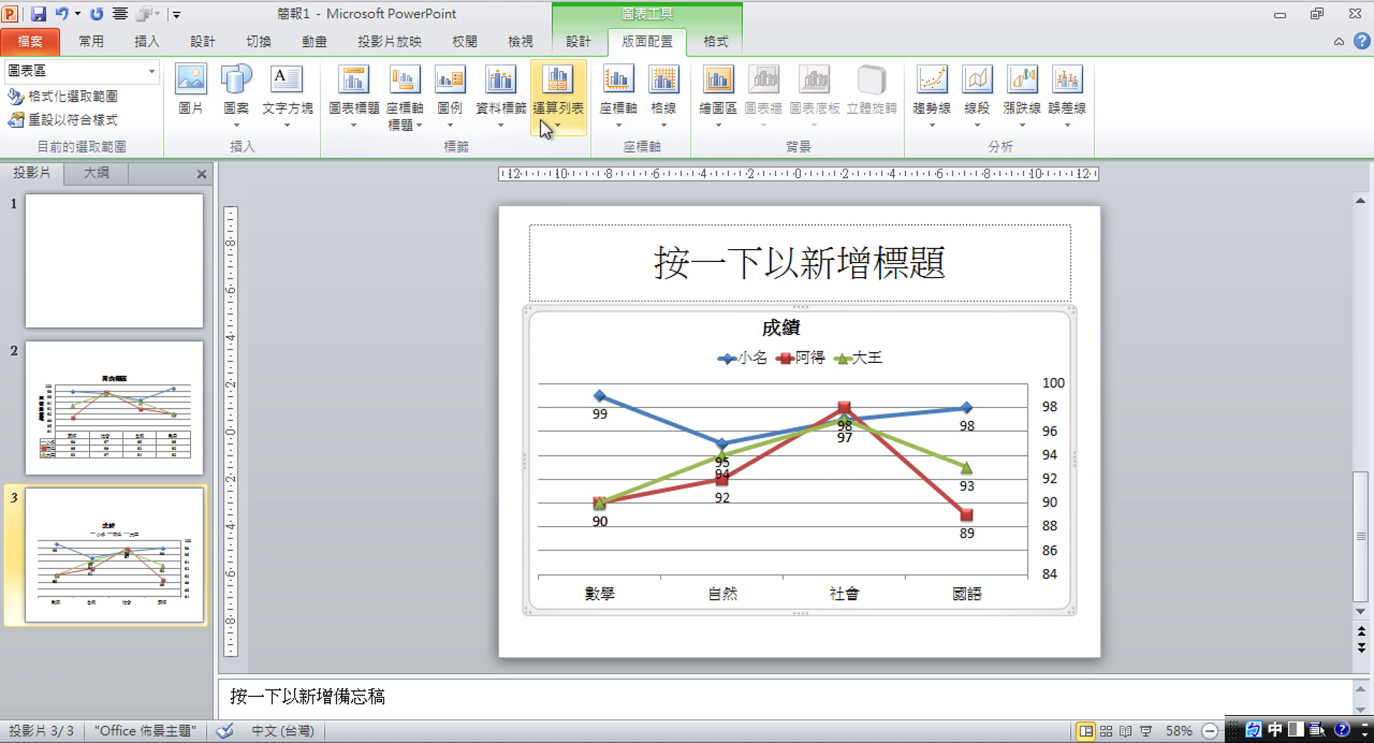
pyautogui.click(666, 122)
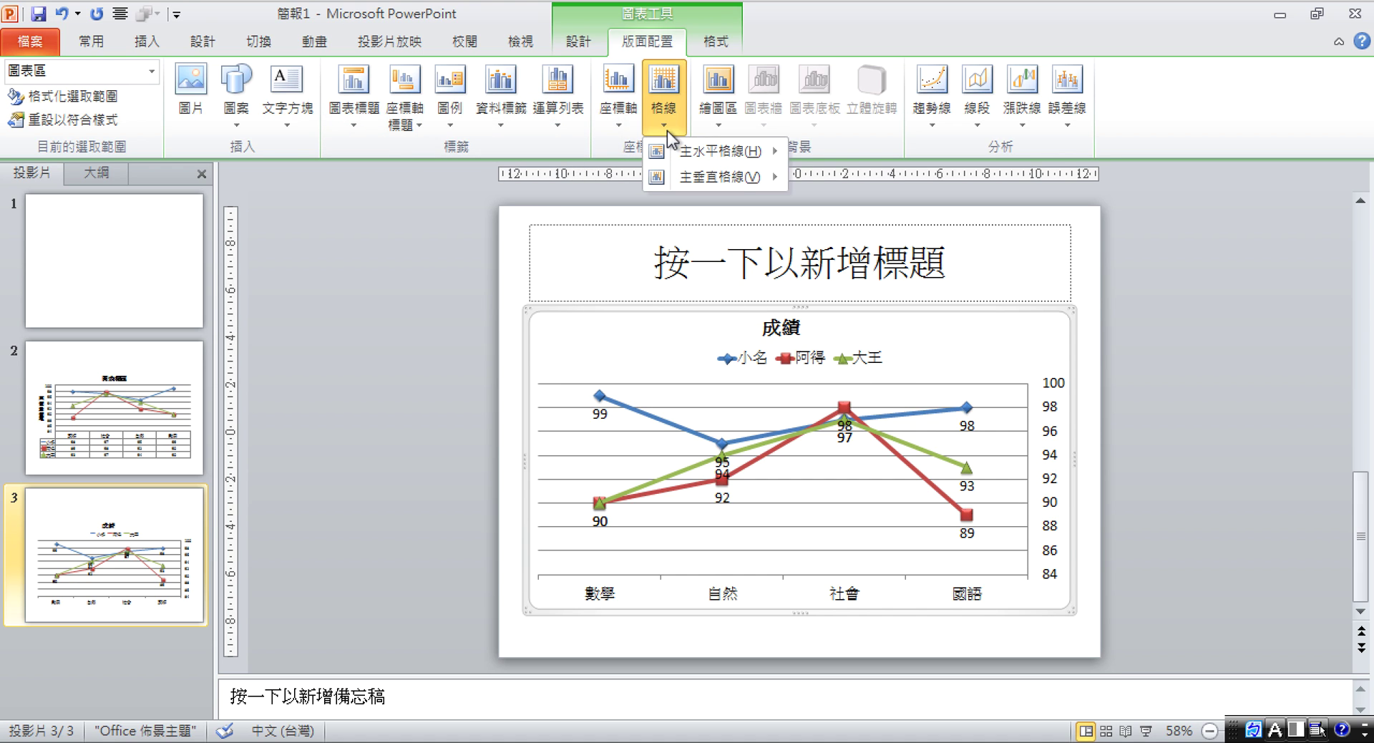
pyautogui.moveTo(714, 176)
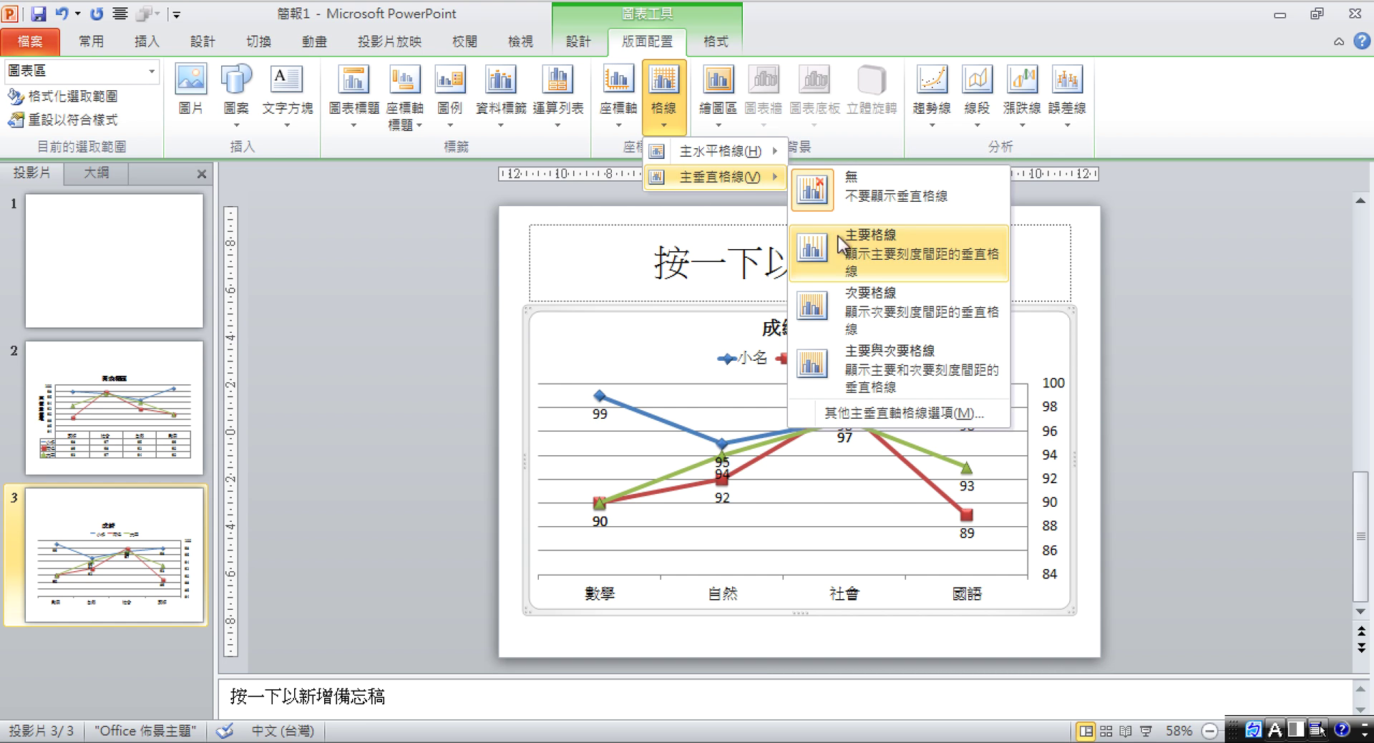
pyautogui.click(846, 313)
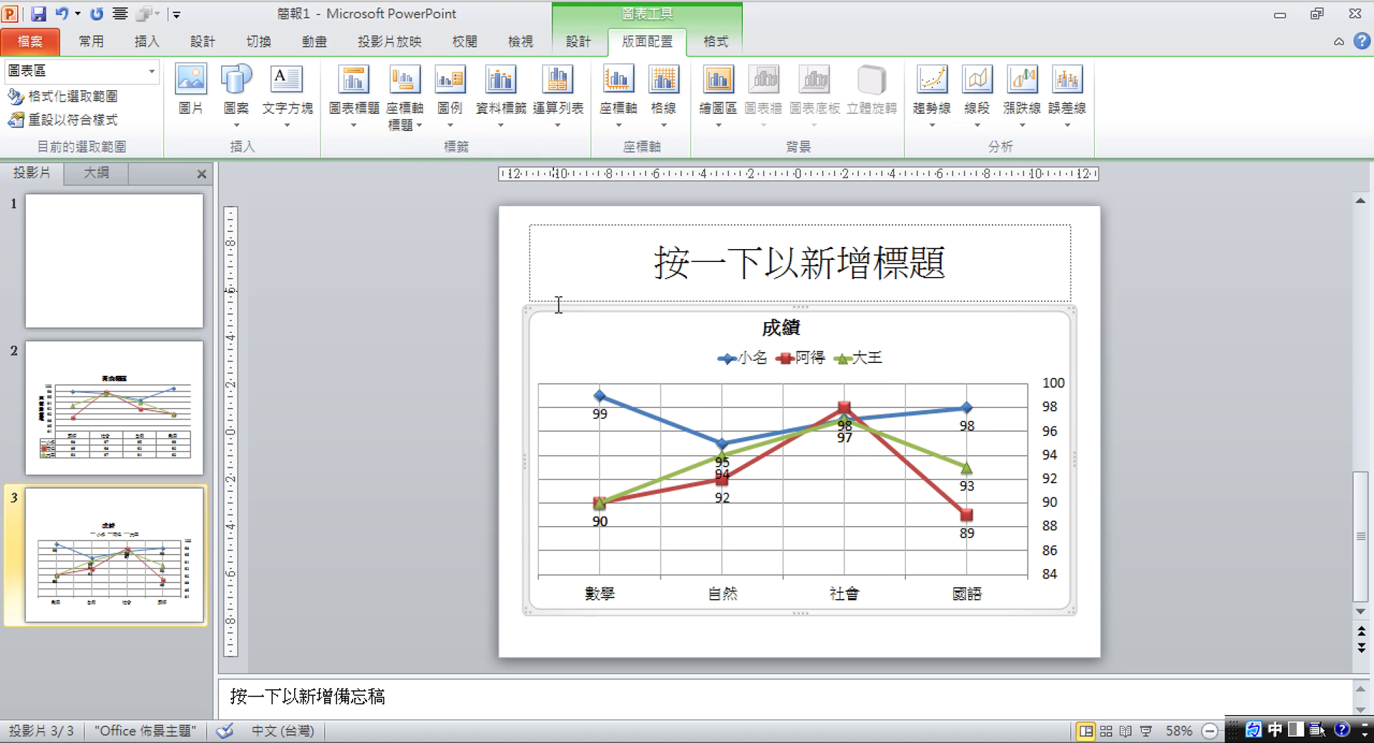
# Change the chart type to 直條圖 using the 3-D clustered column subtype
pyautogui.click(576, 43)
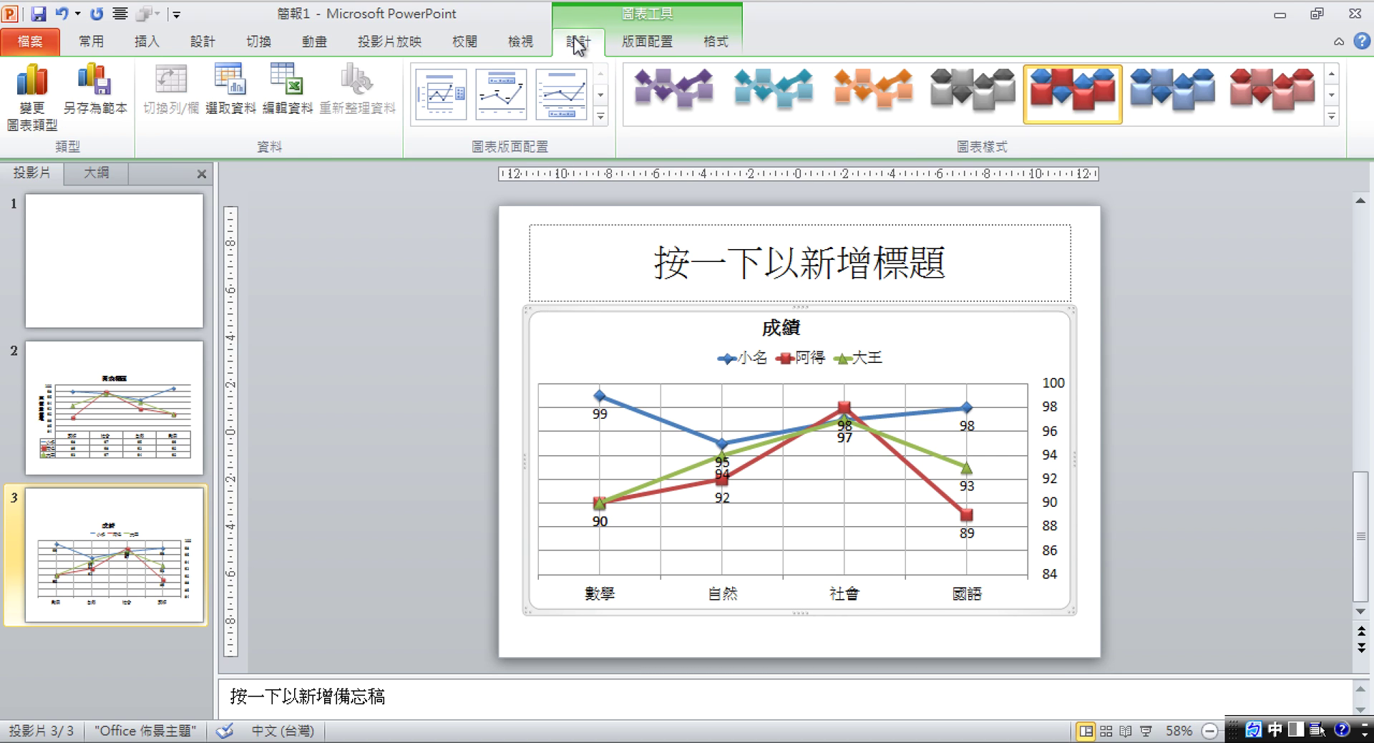
pyautogui.click(33, 118)
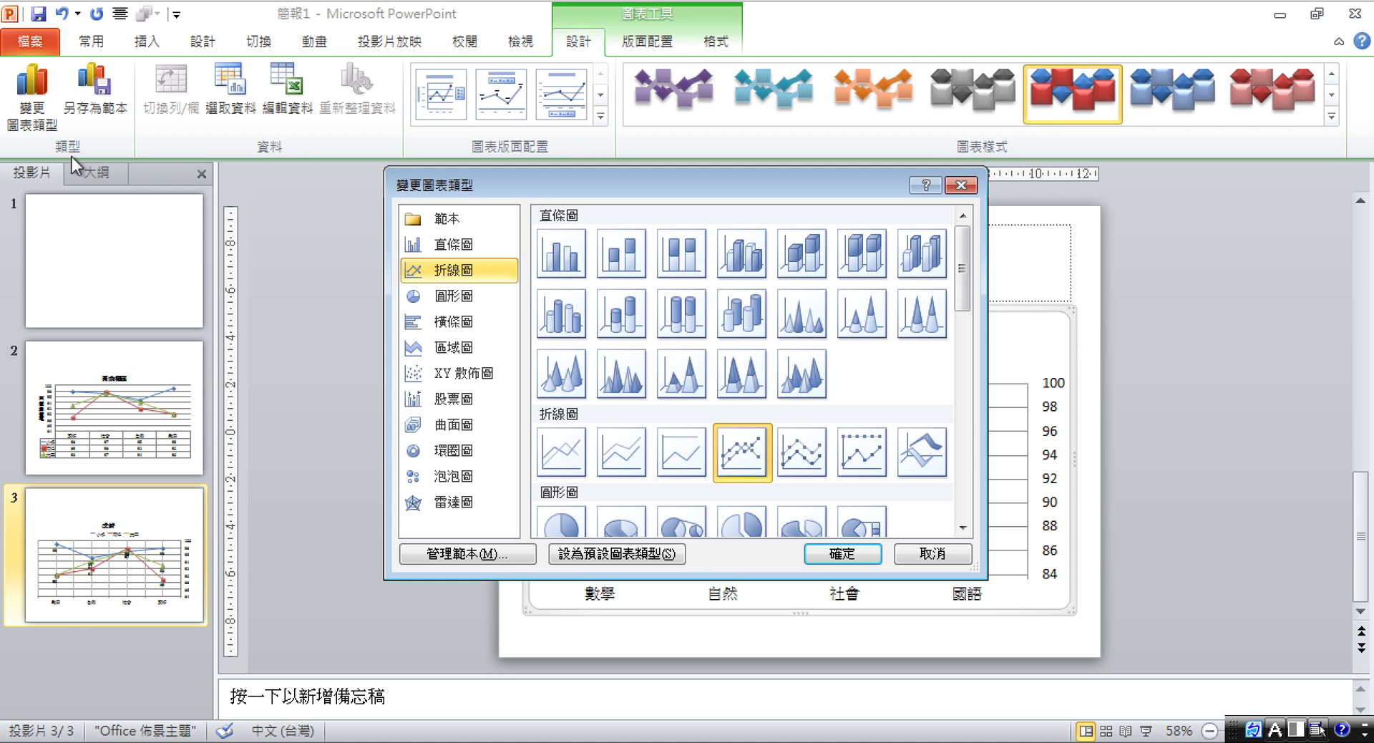
pyautogui.click(428, 246)
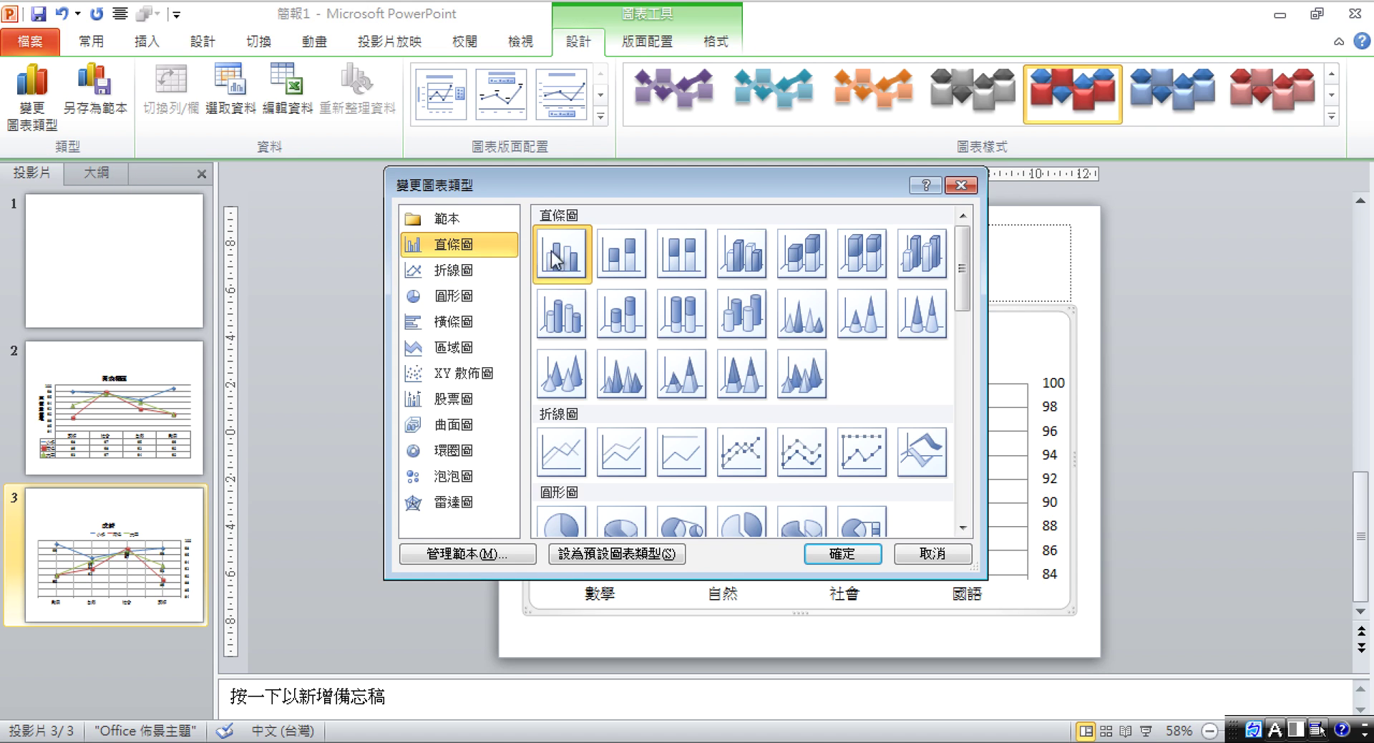
pyautogui.click(735, 266)
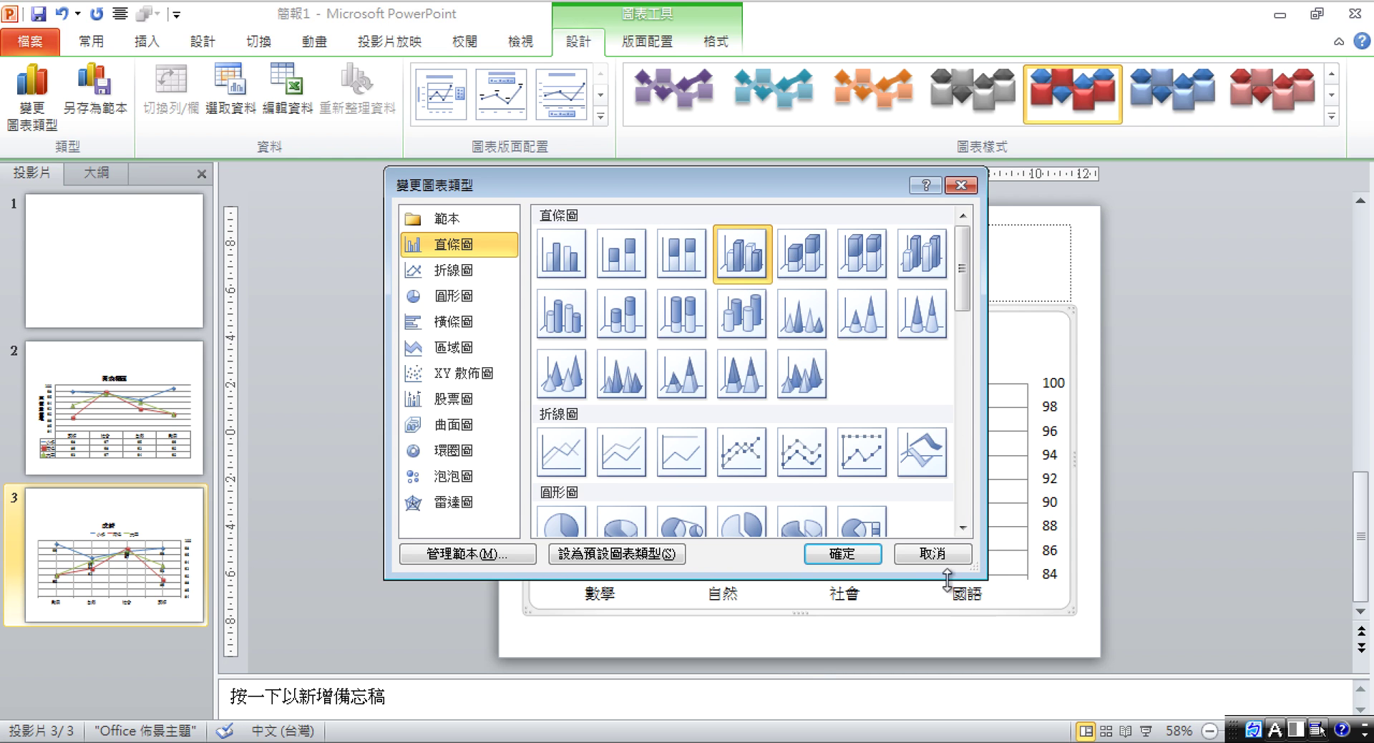
pyautogui.click(849, 564)
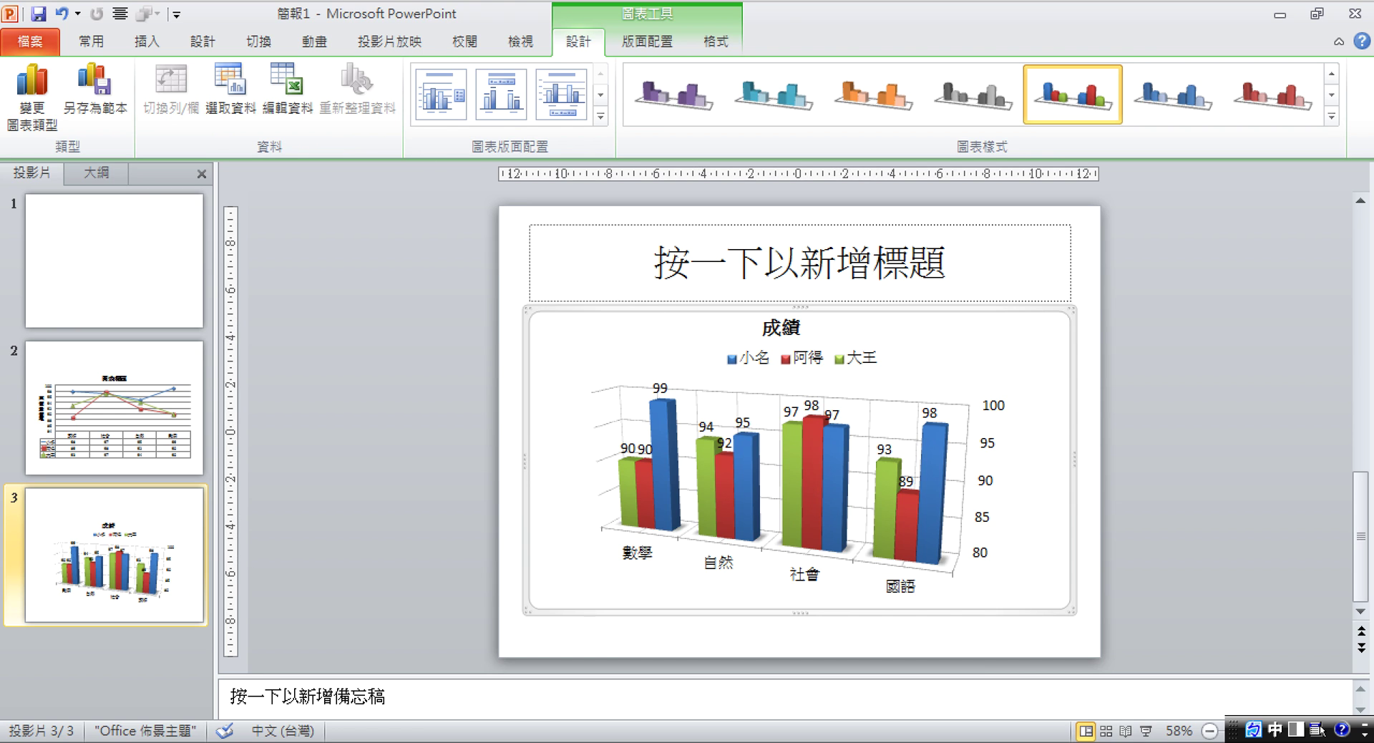
# Set the primary horizontal gridlines to 無
pyautogui.click(630, 41)
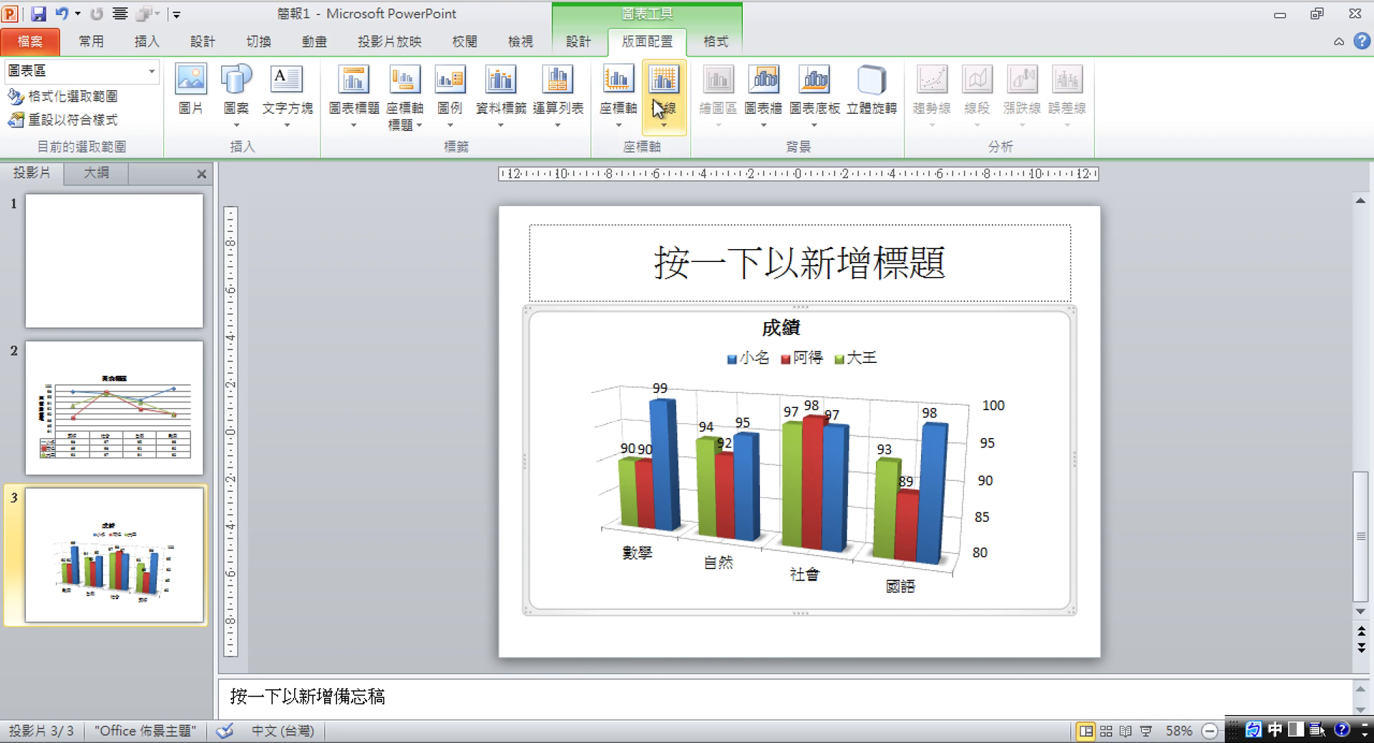
pyautogui.click(664, 108)
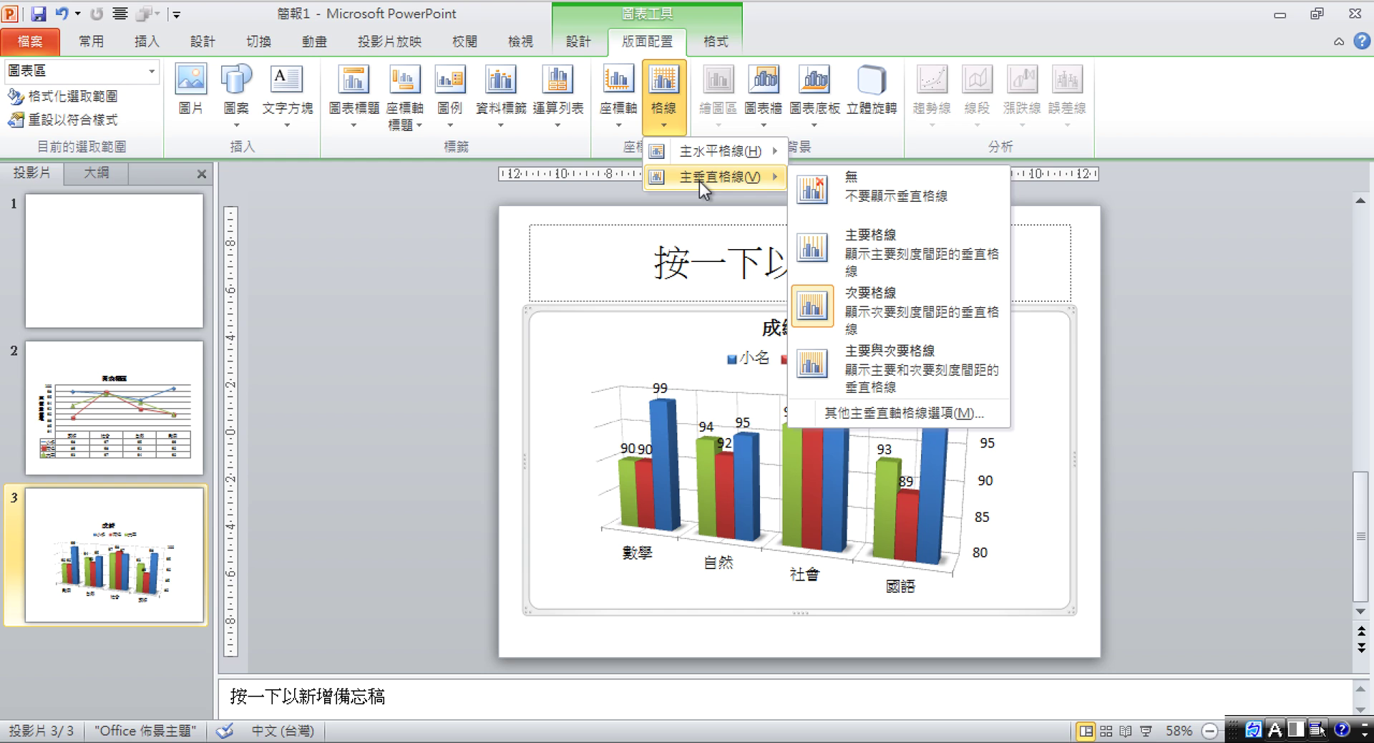
pyautogui.moveTo(717, 152)
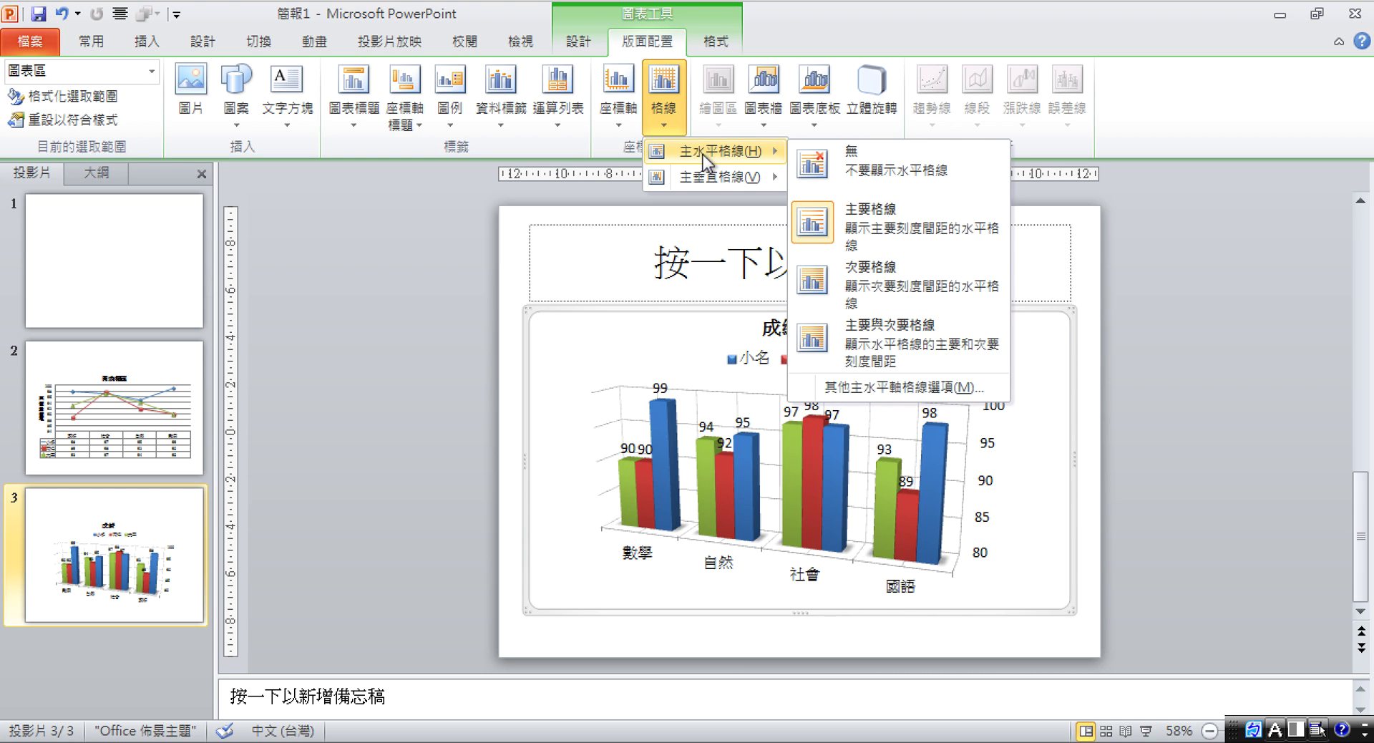
pyautogui.click(862, 182)
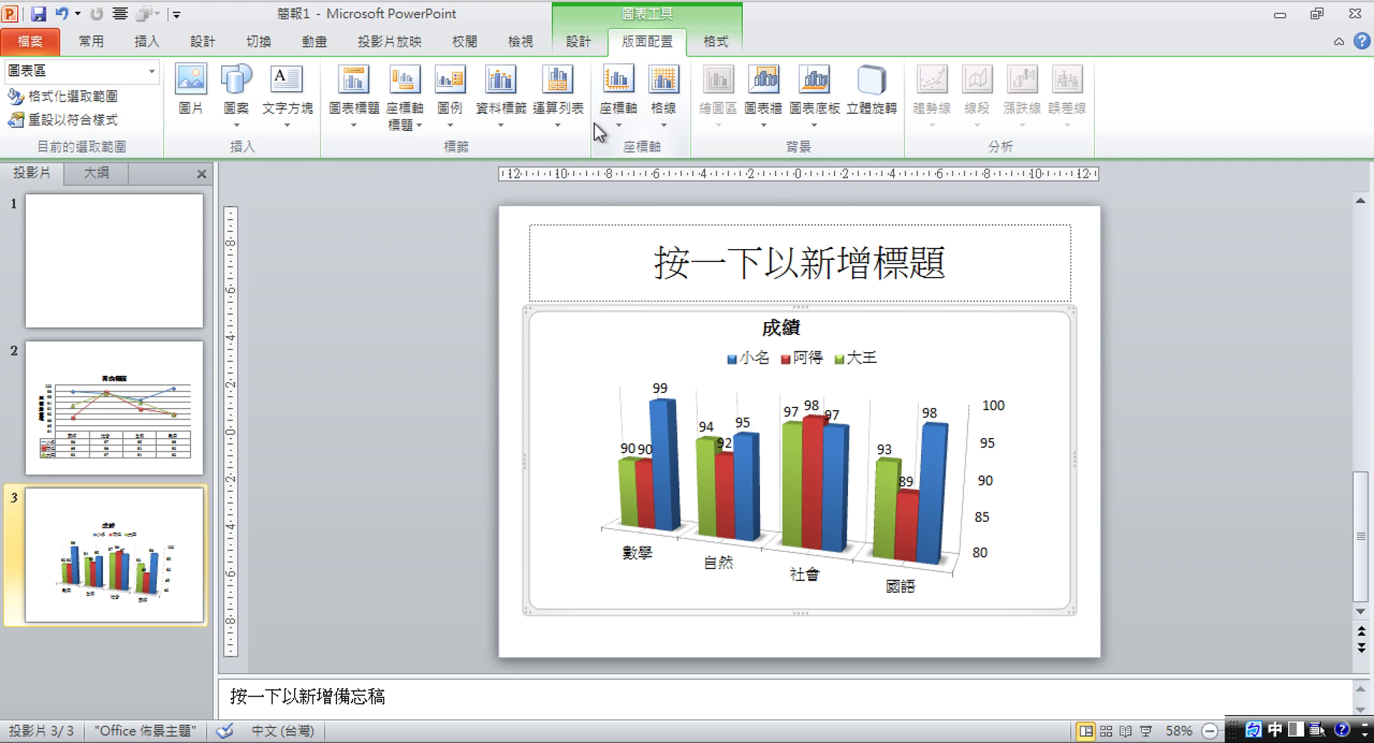
# Make the horizontal axis right-to-left, set the vertical axis to 無, and show data labels
pyautogui.click(624, 123)
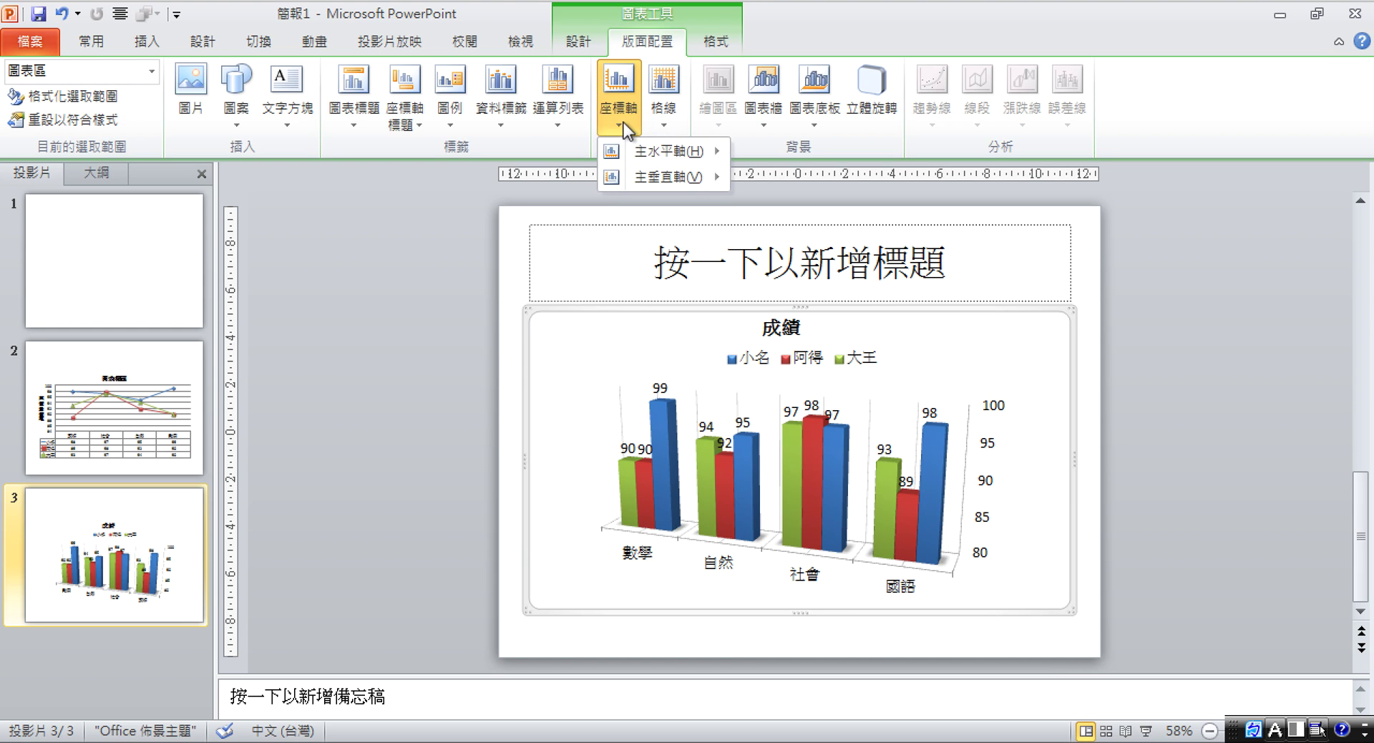
pyautogui.moveTo(666, 150)
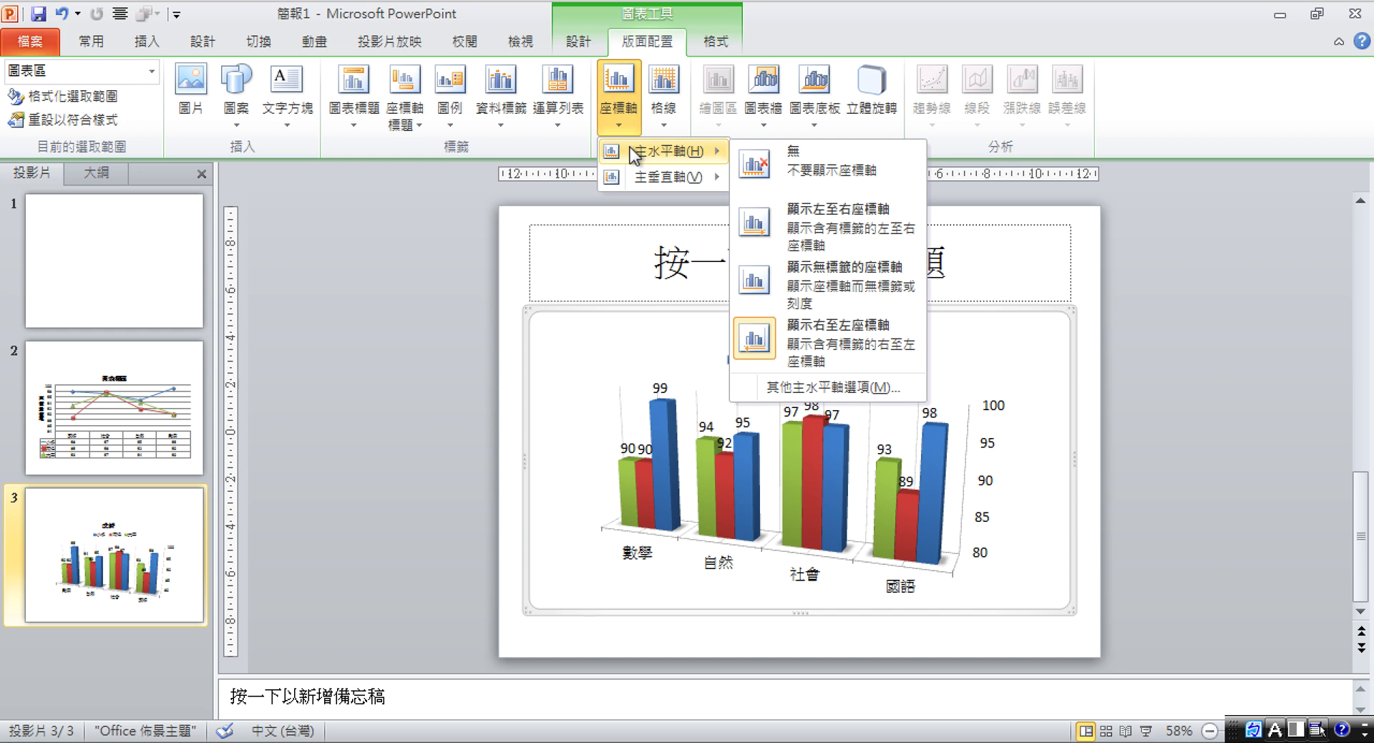
pyautogui.click(787, 217)
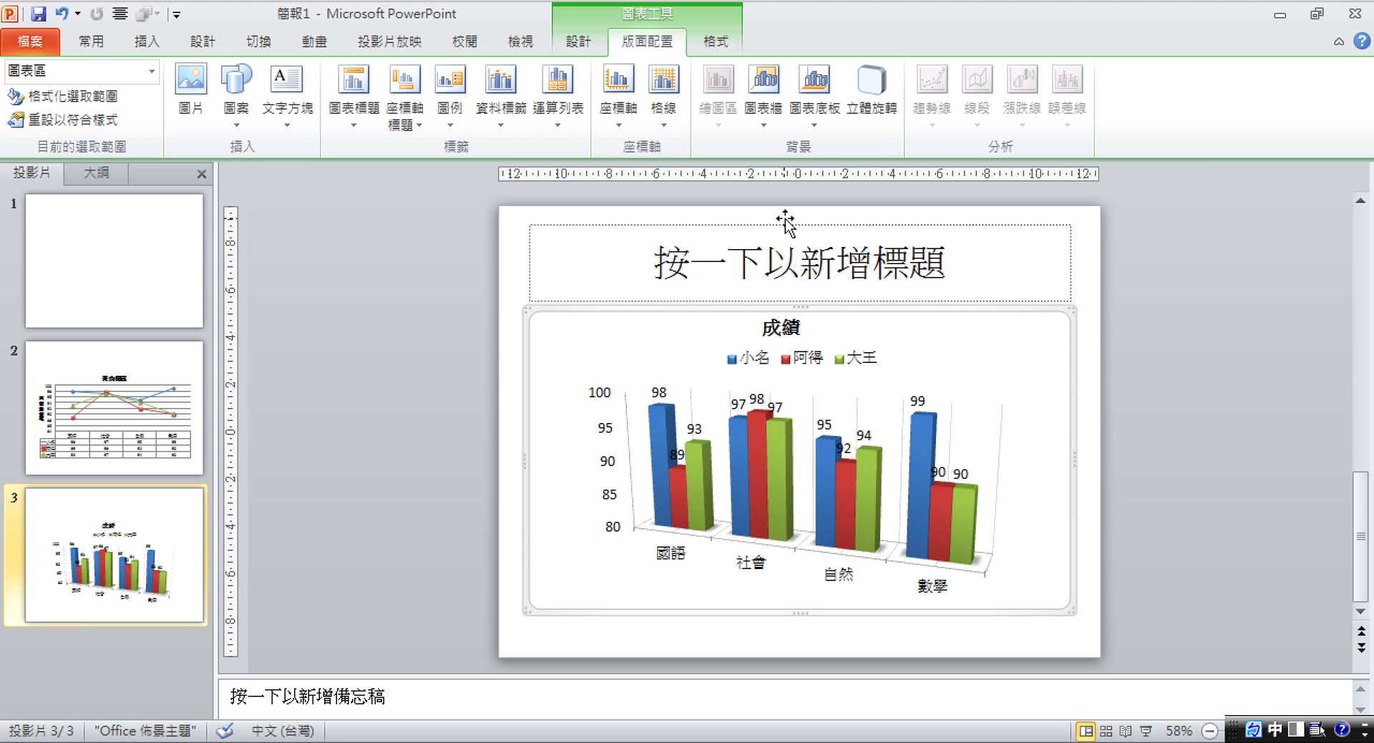
pyautogui.click(618, 127)
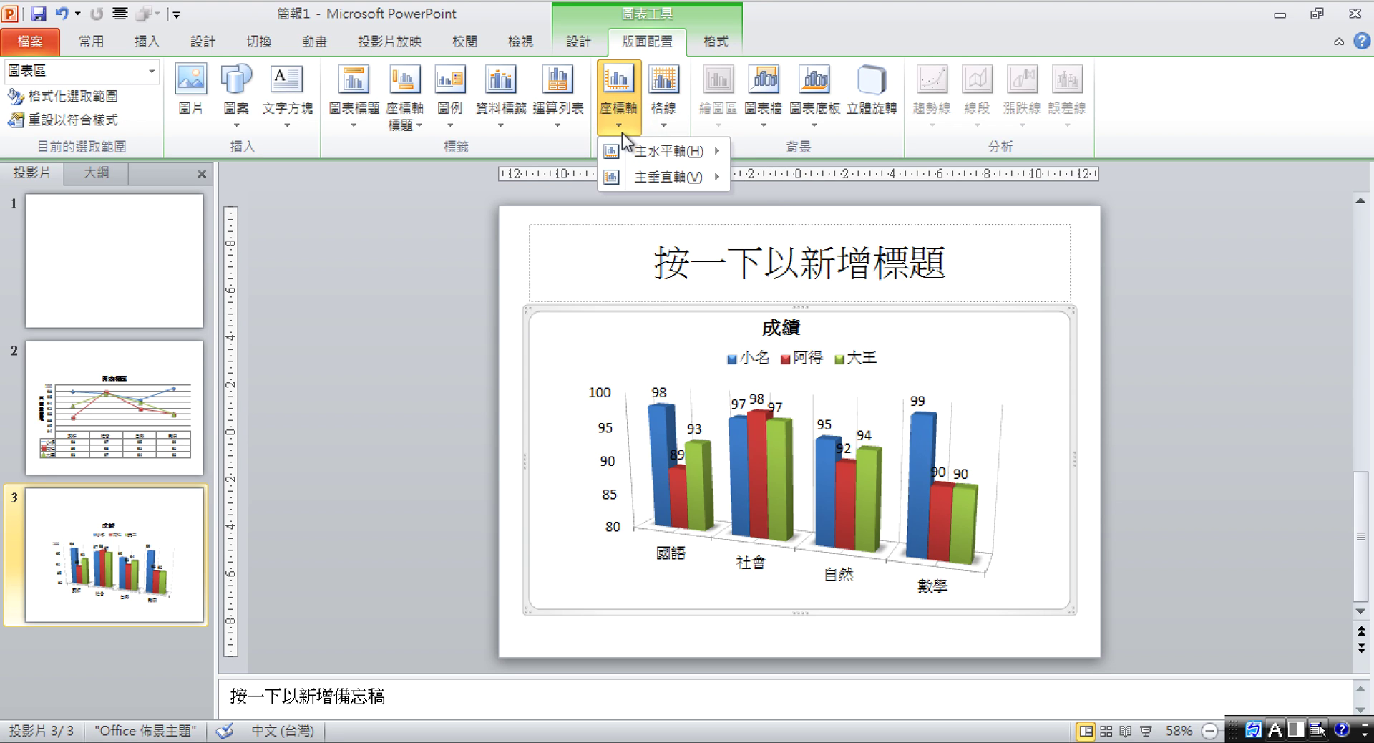
pyautogui.moveTo(666, 176)
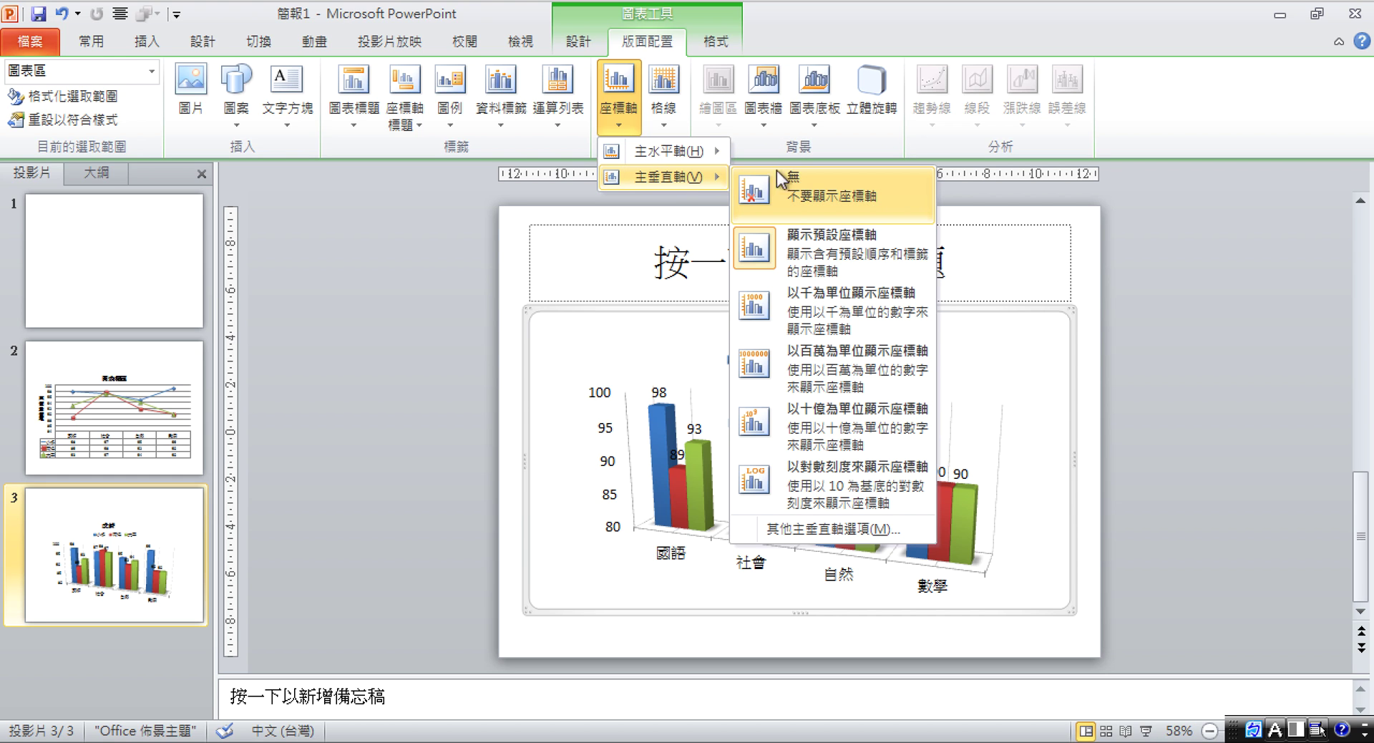
pyautogui.click(791, 186)
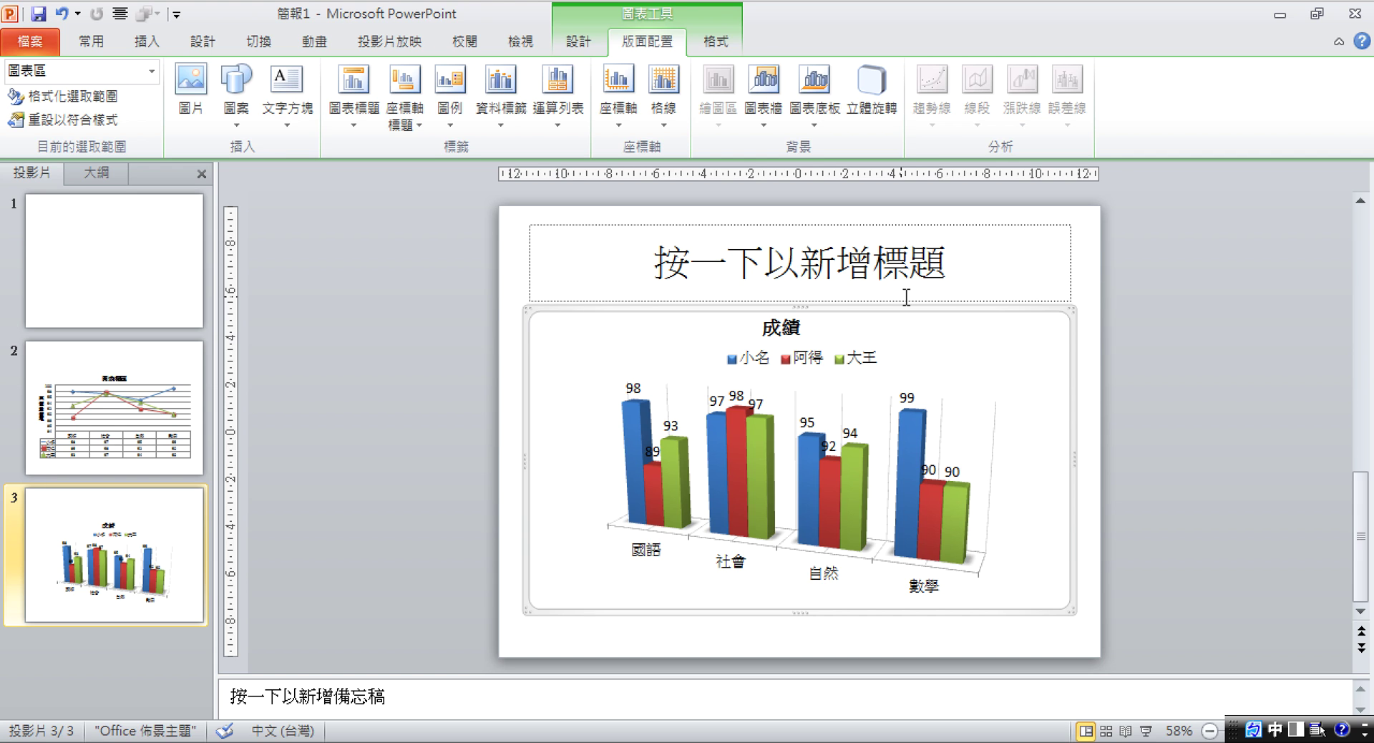
pyautogui.click(503, 123)
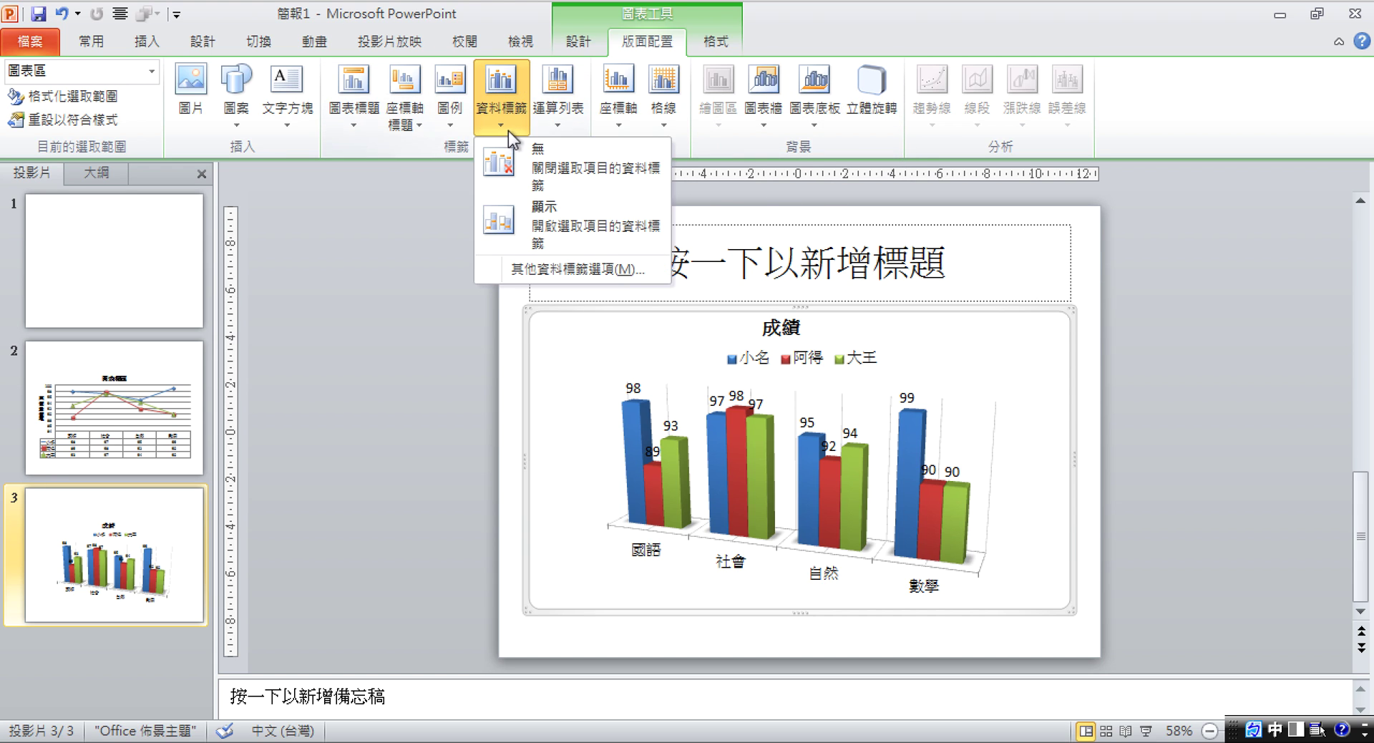
pyautogui.click(565, 228)
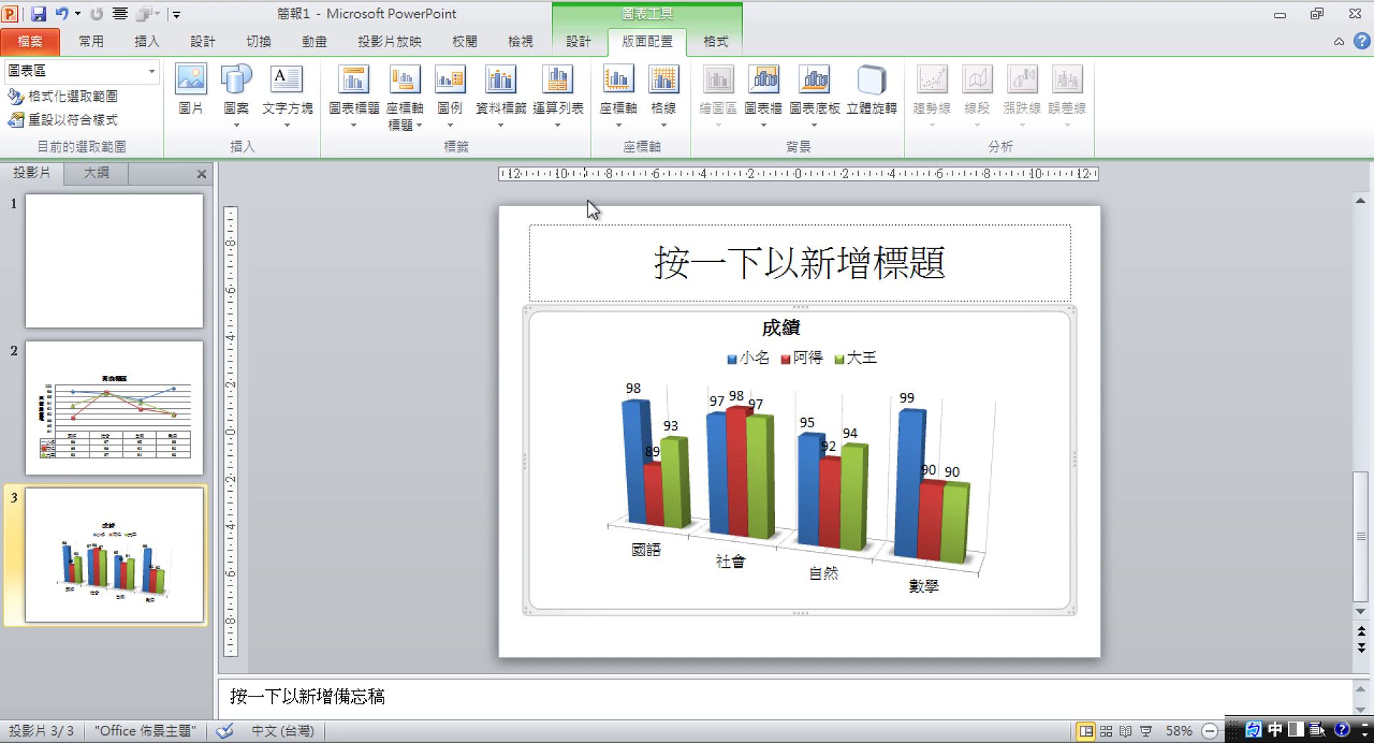
# Switch the chart to the last 3-D column subtype, putting students on a depth axis
pyautogui.click(583, 44)
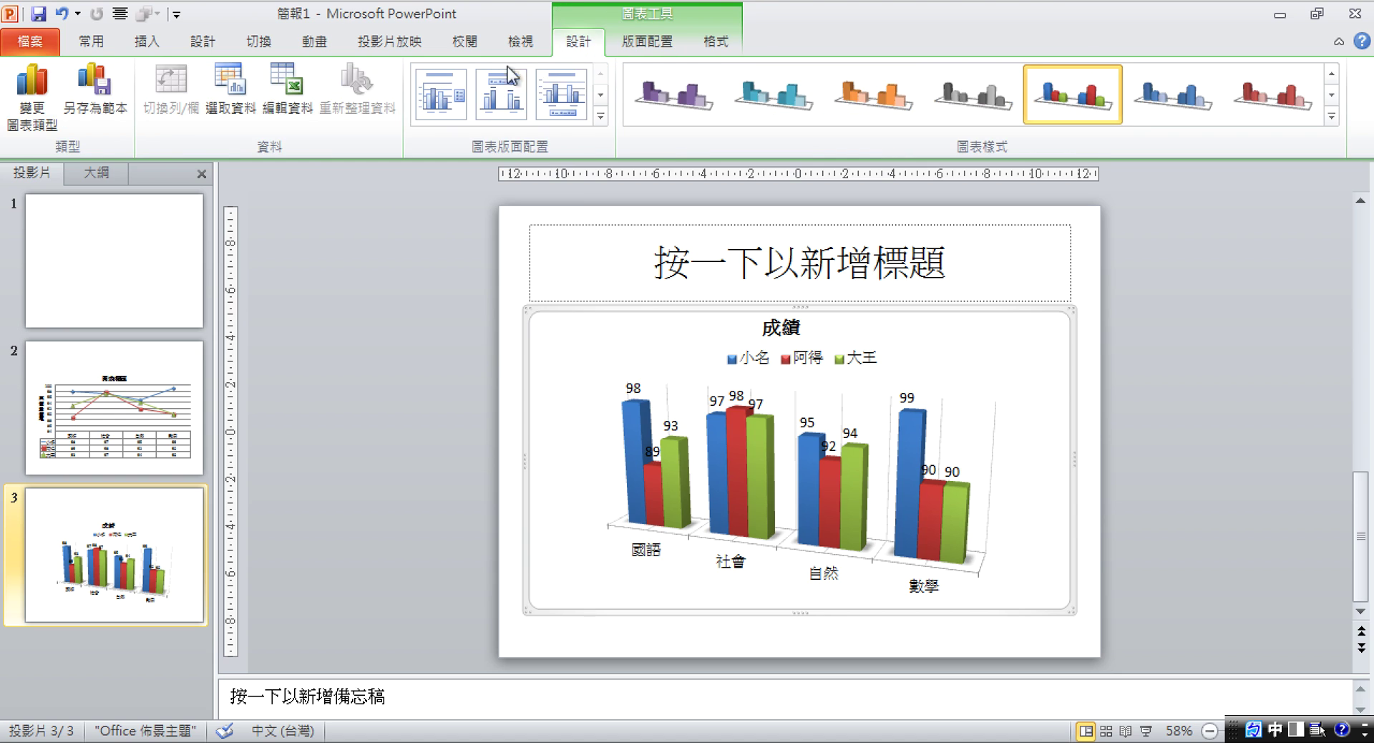
pyautogui.click(21, 90)
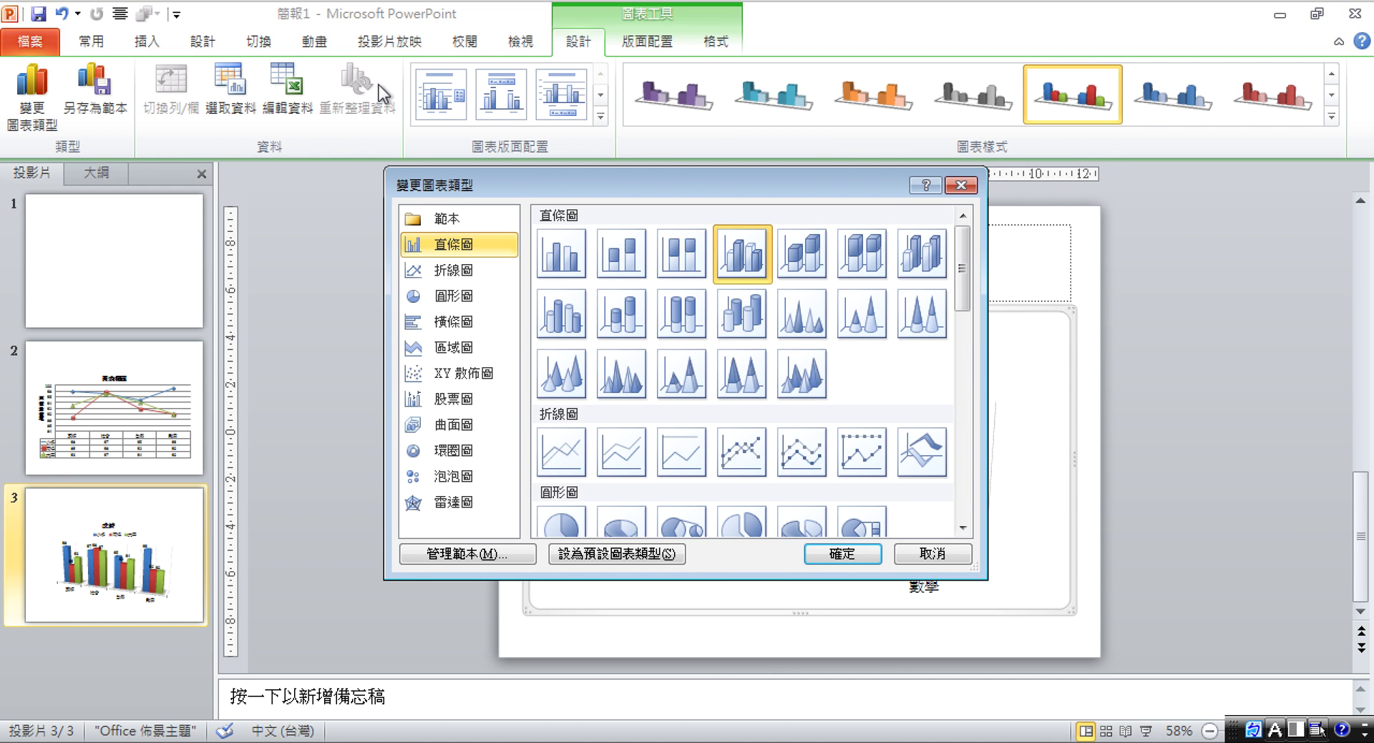
pyautogui.click(920, 250)
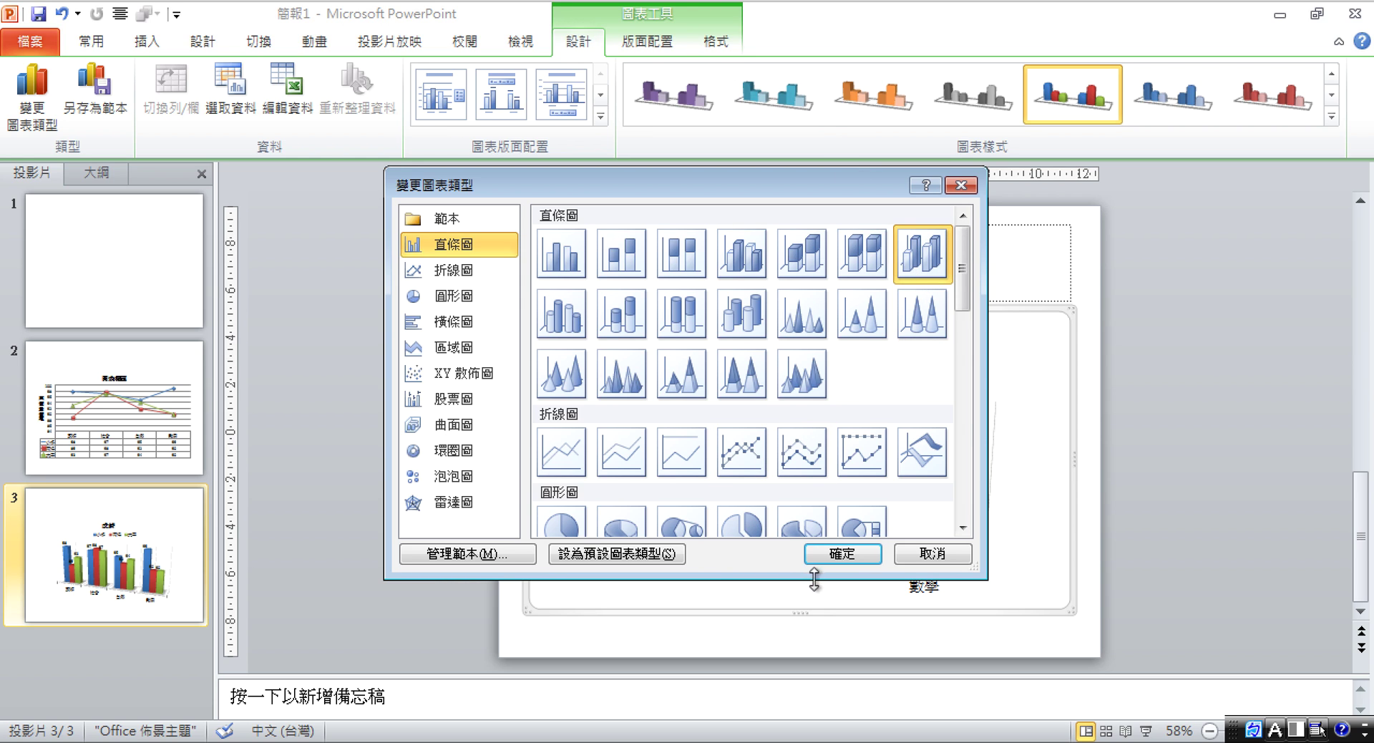
pyautogui.click(840, 553)
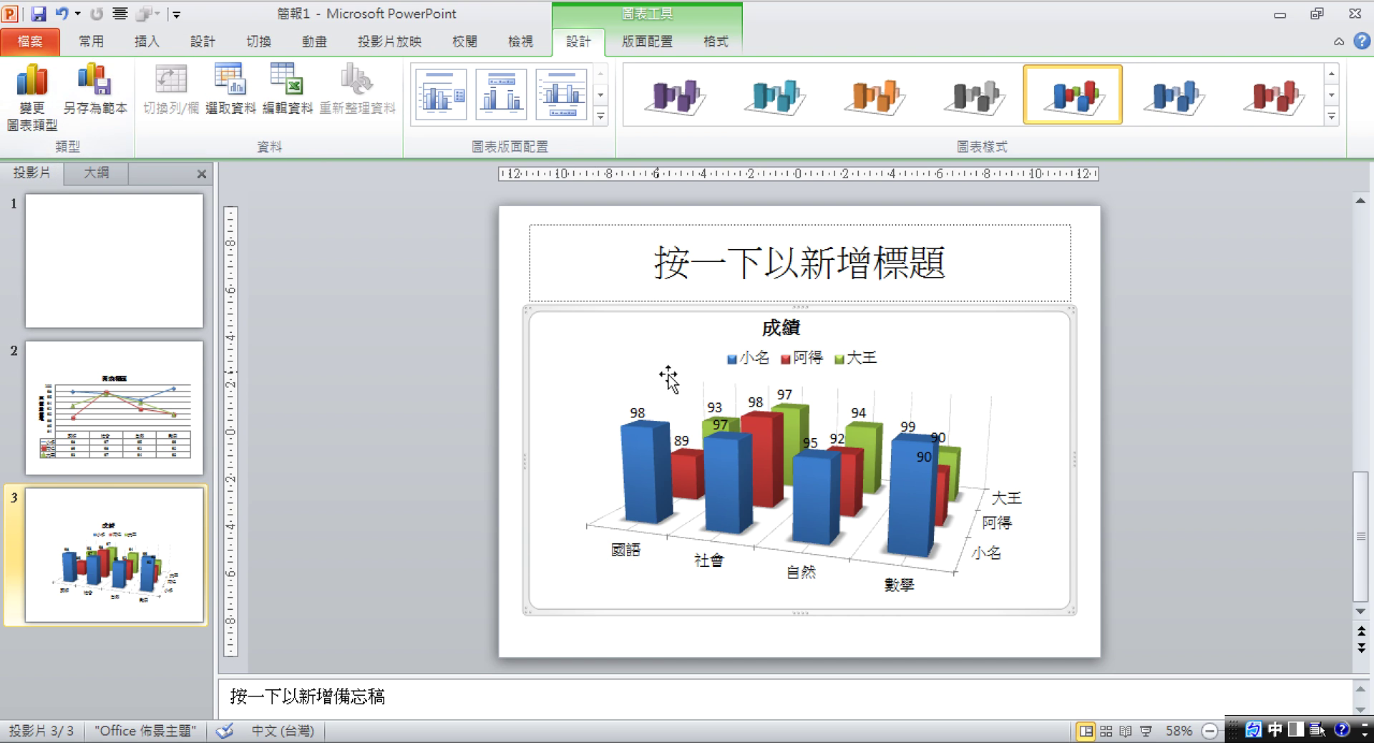
pyautogui.click(718, 422)
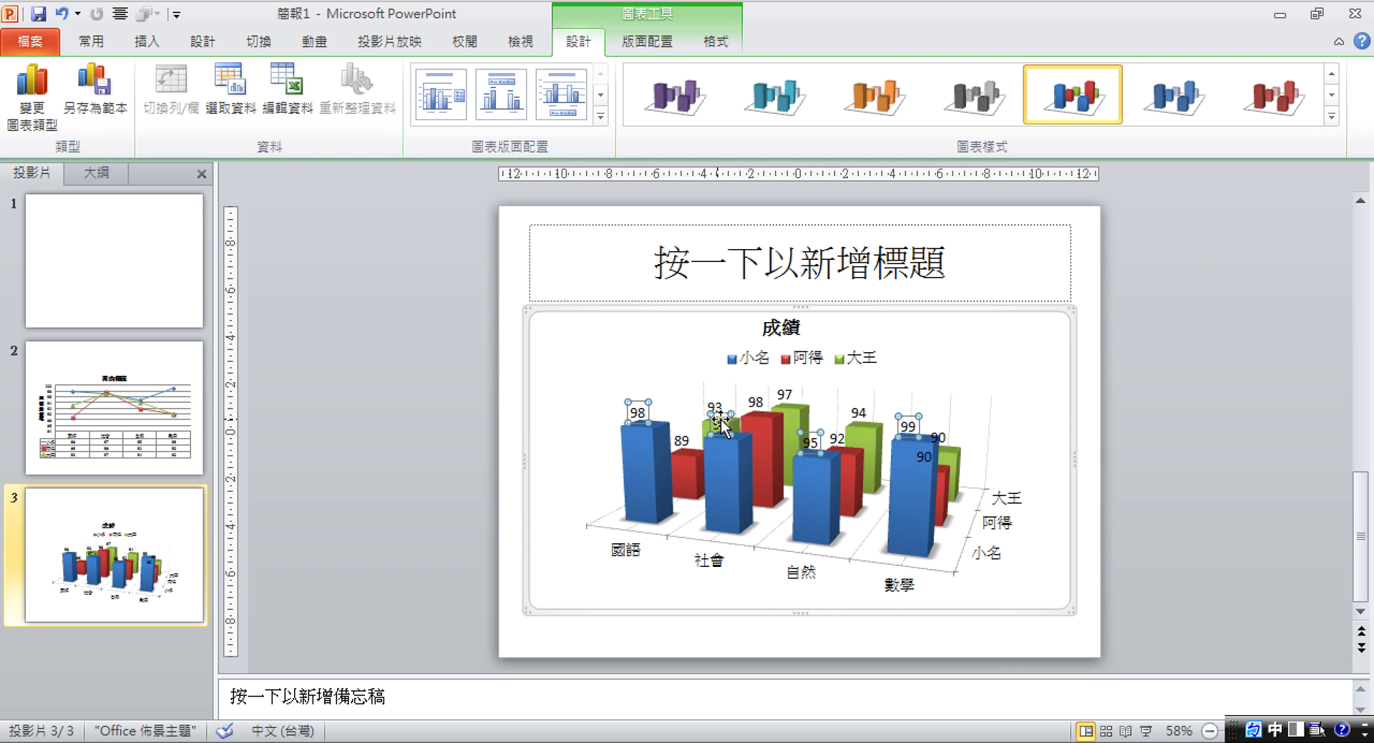
pyautogui.rightClick(721, 421)
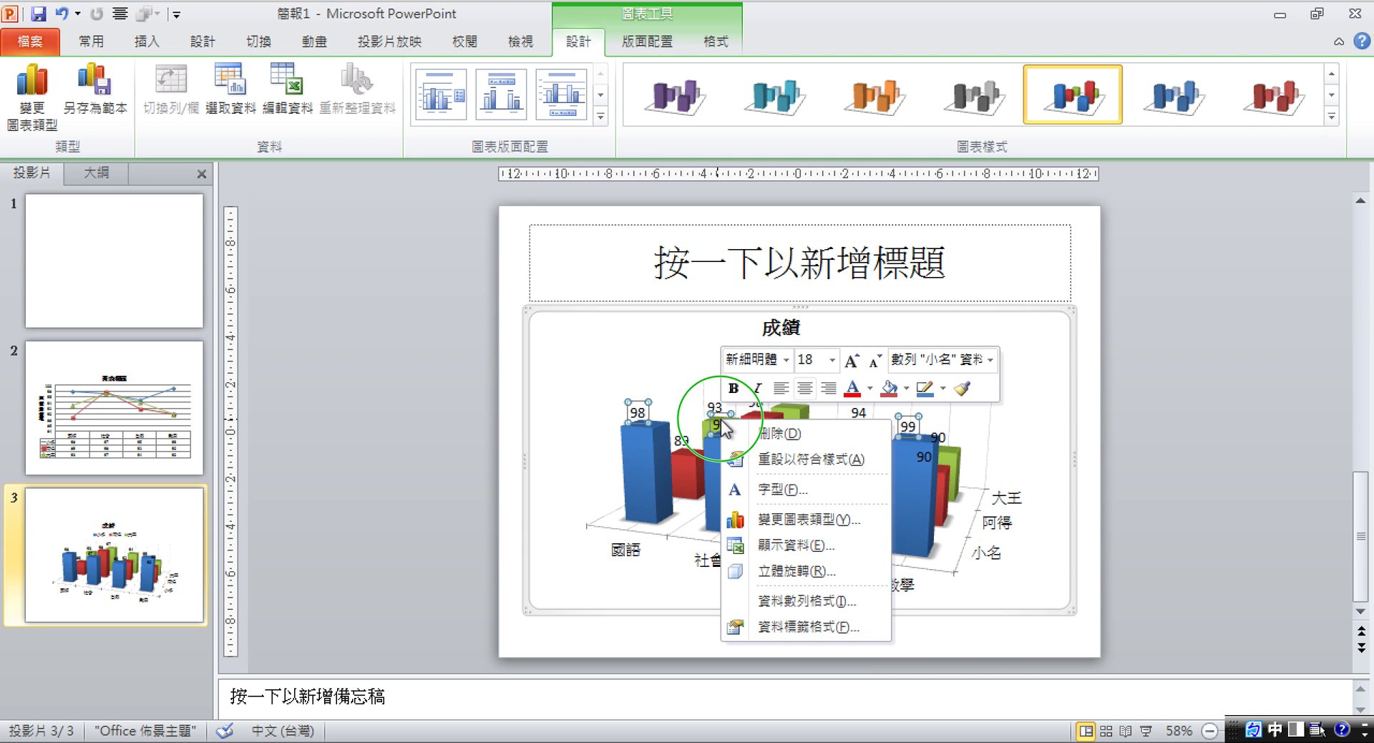
pyautogui.click(834, 627)
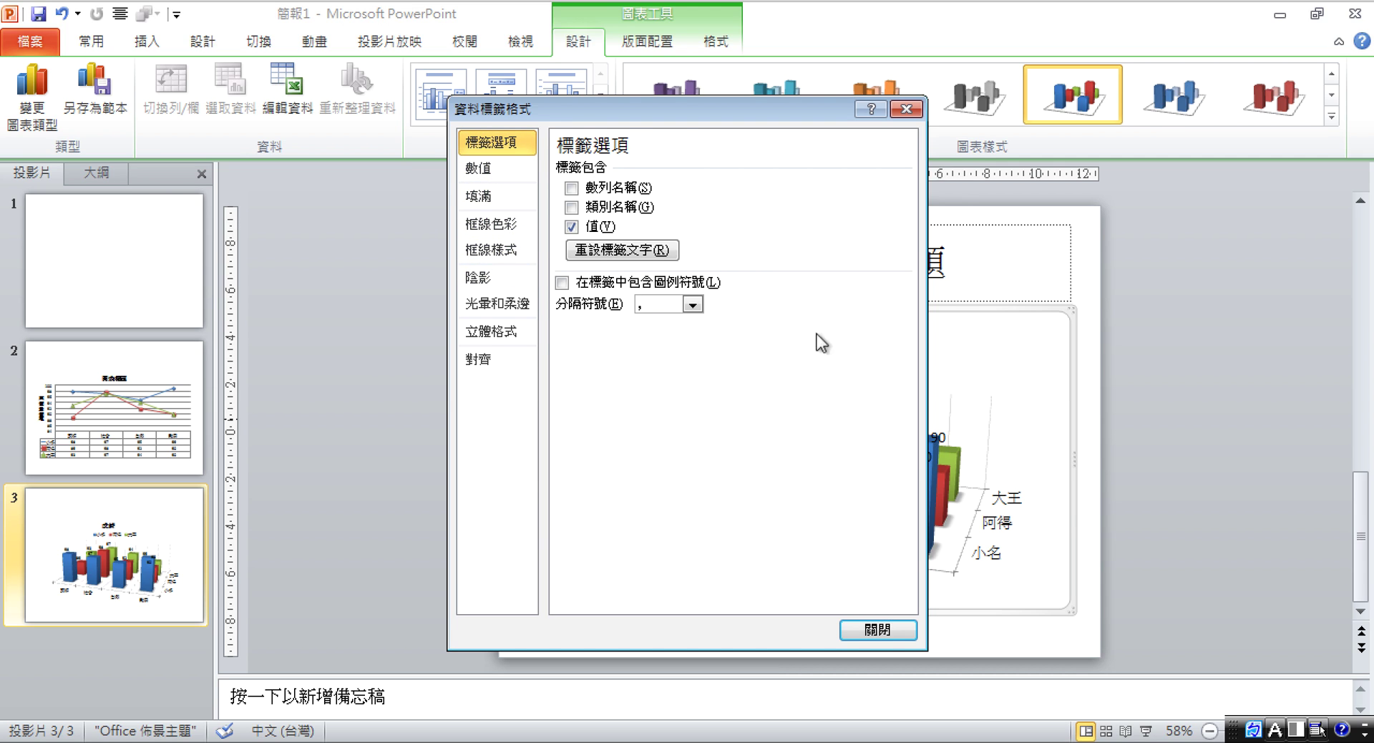
pyautogui.click(906, 109)
pyautogui.rightClick(821, 444)
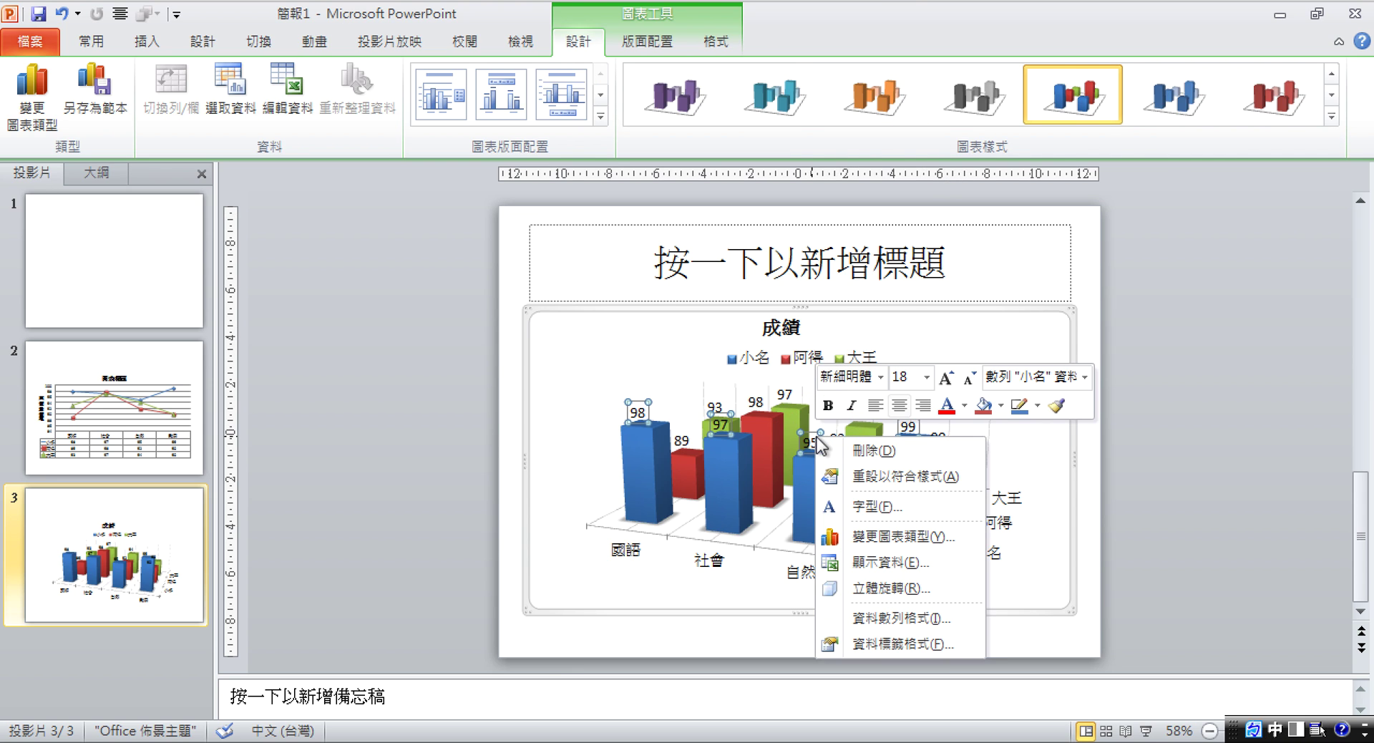
pyautogui.click(862, 621)
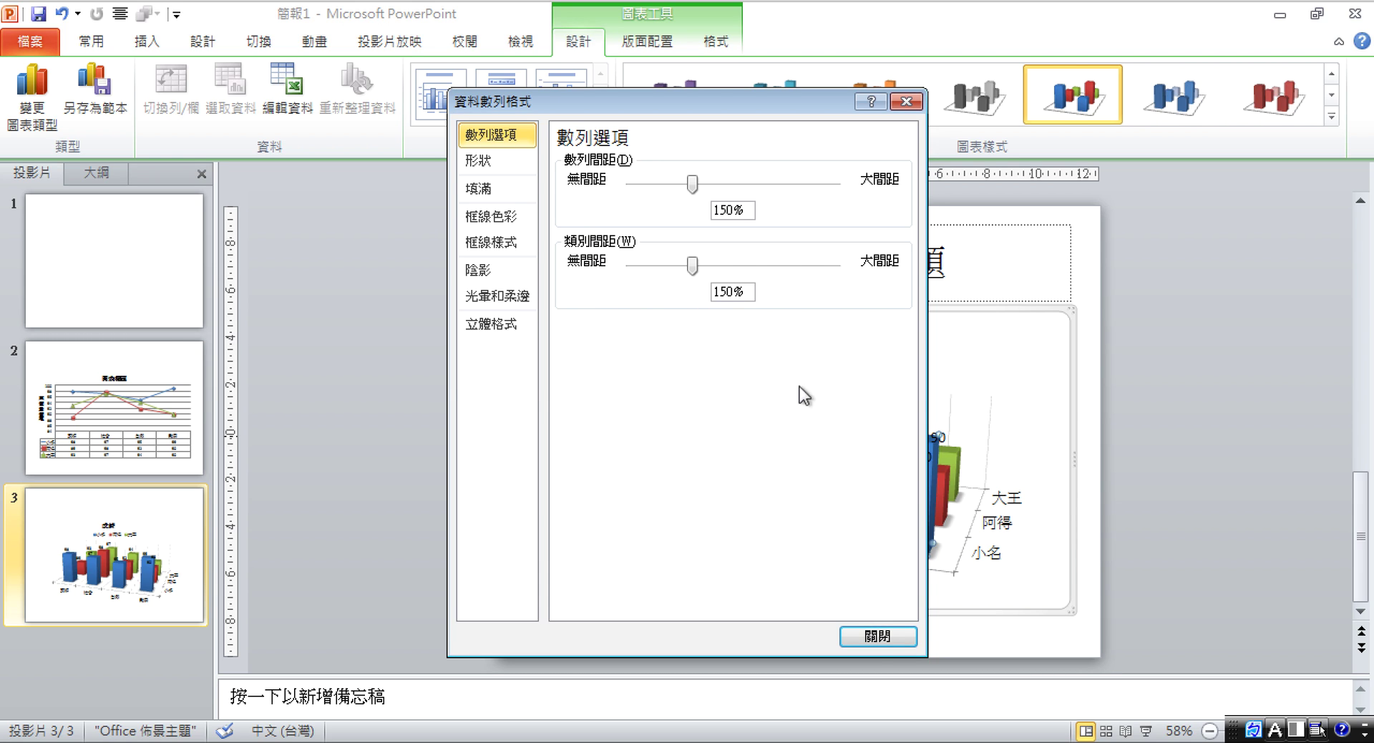
pyautogui.click(868, 638)
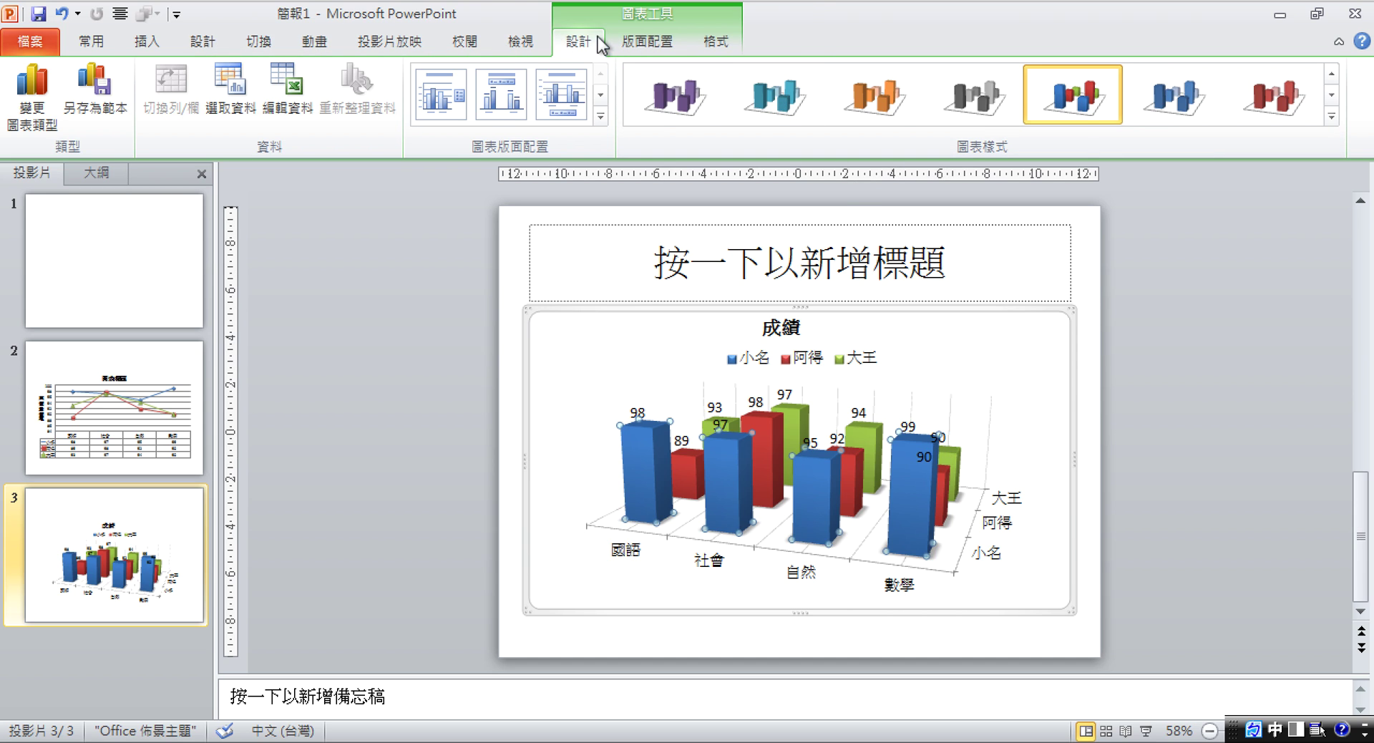
# Fill the chart walls with the water-droplet texture through 其他圖表牆選項
pyautogui.click(640, 44)
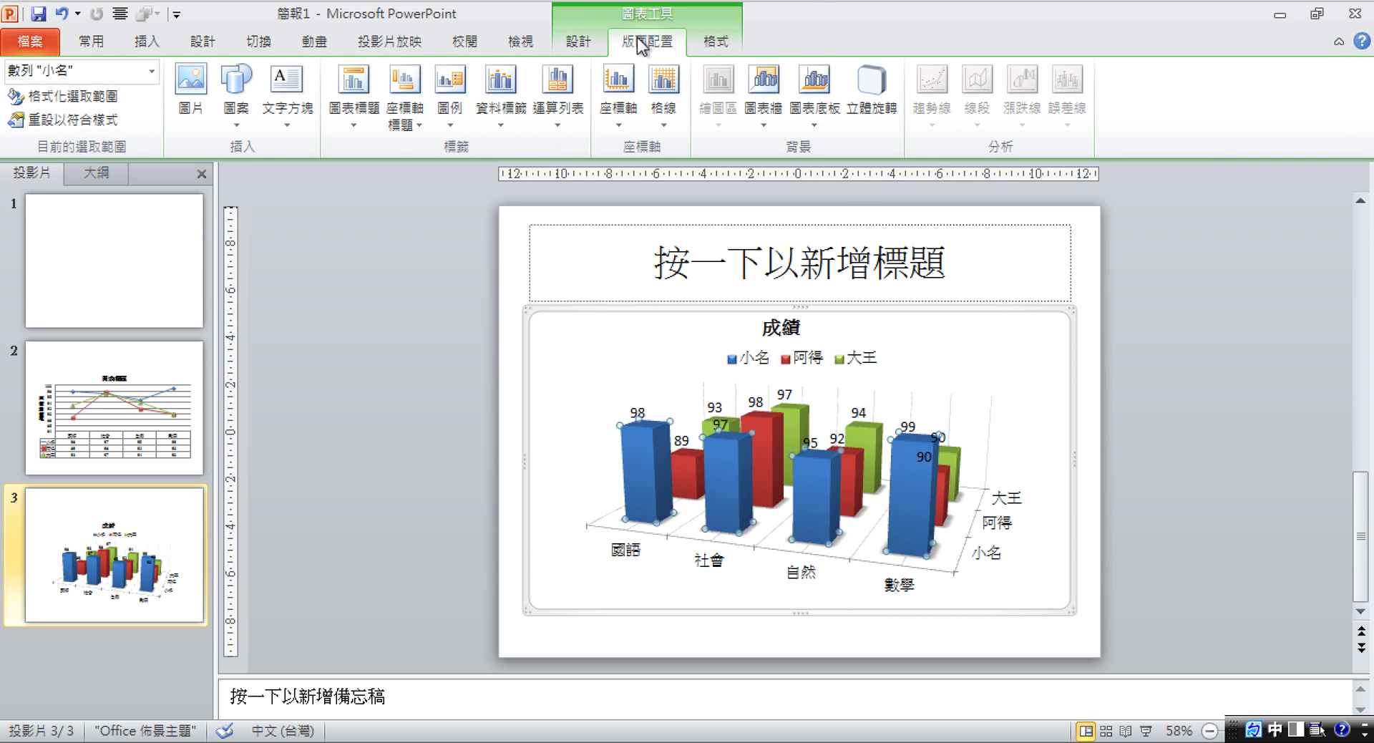
pyautogui.click(766, 122)
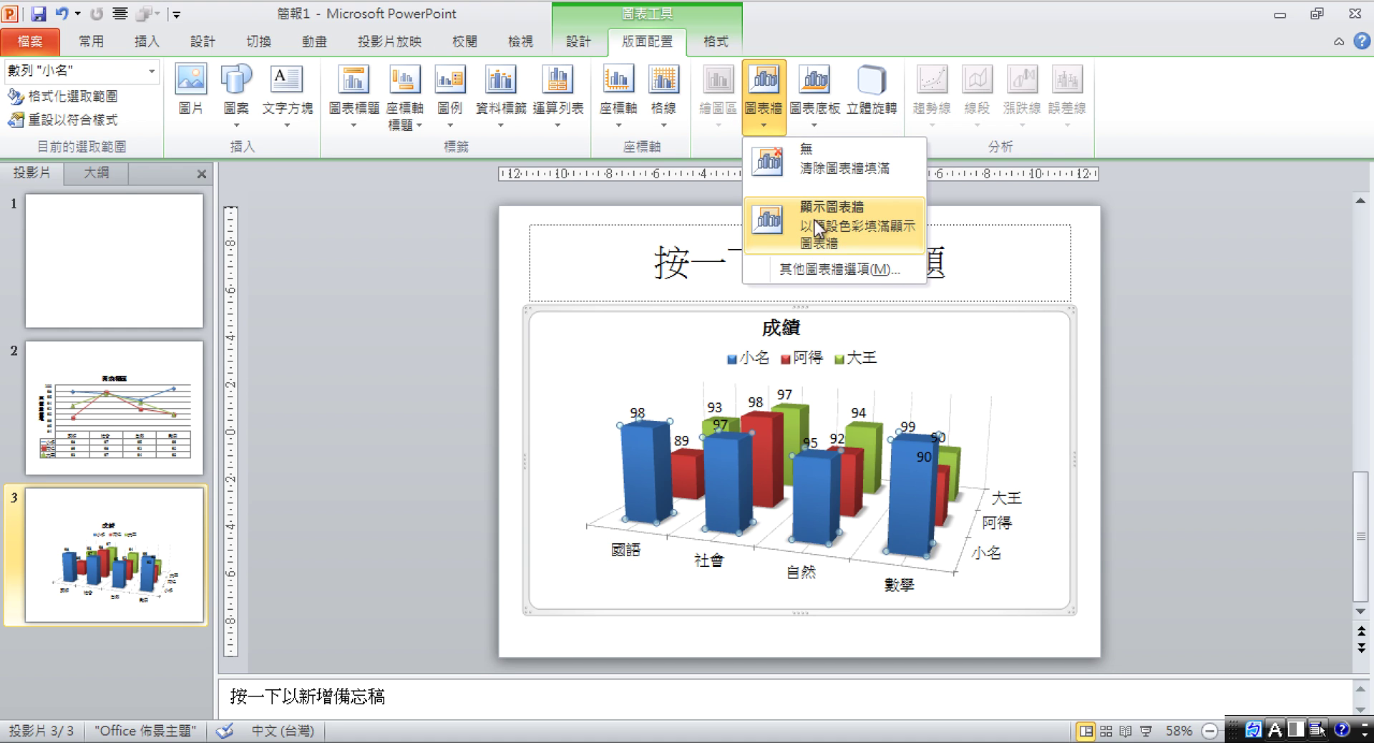
pyautogui.click(832, 269)
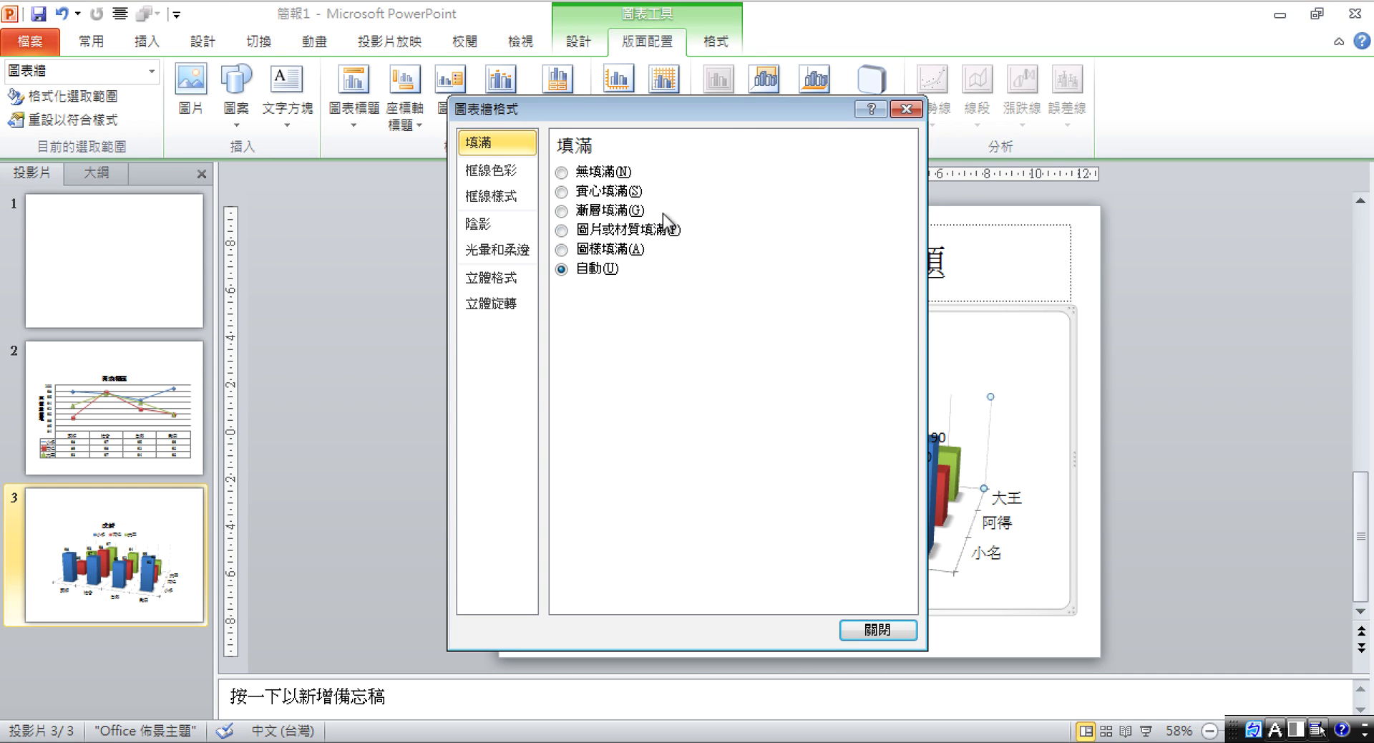
pyautogui.click(630, 231)
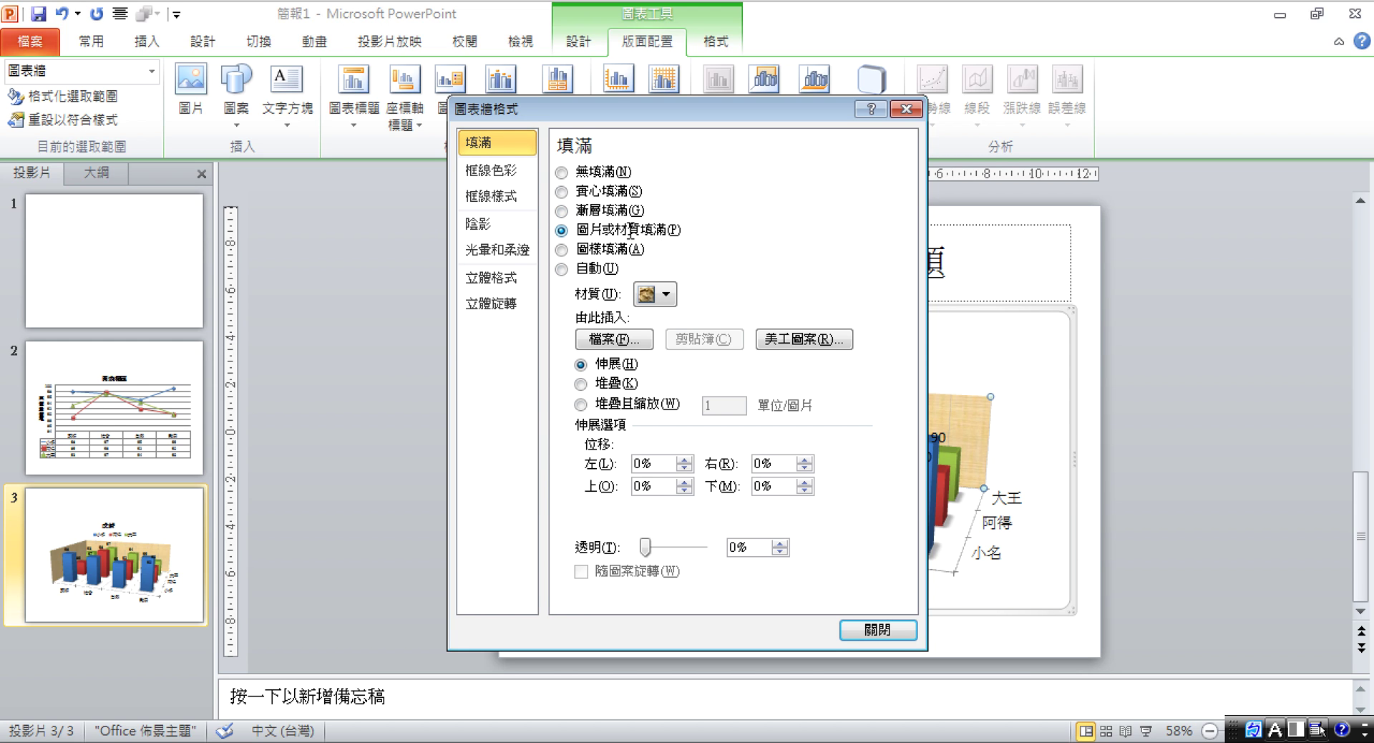
pyautogui.click(664, 295)
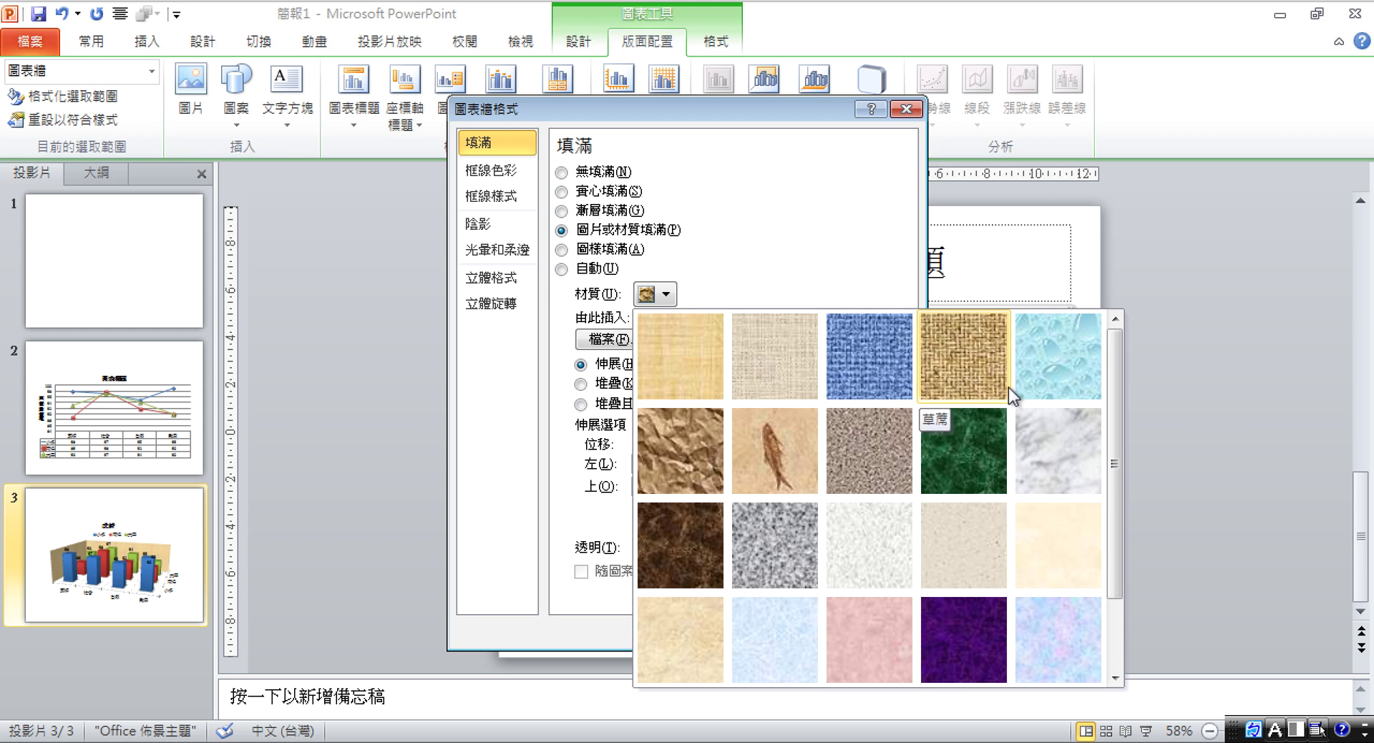
pyautogui.click(1039, 392)
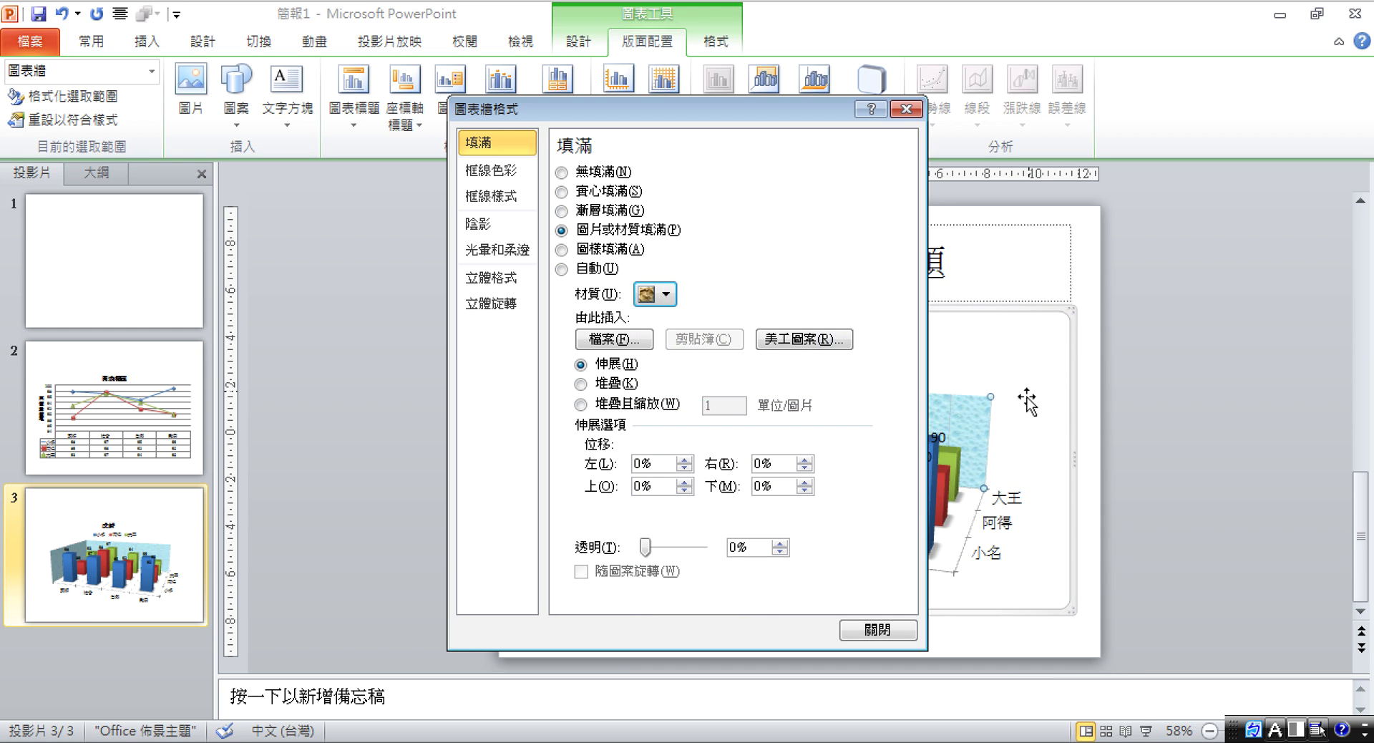
pyautogui.click(879, 630)
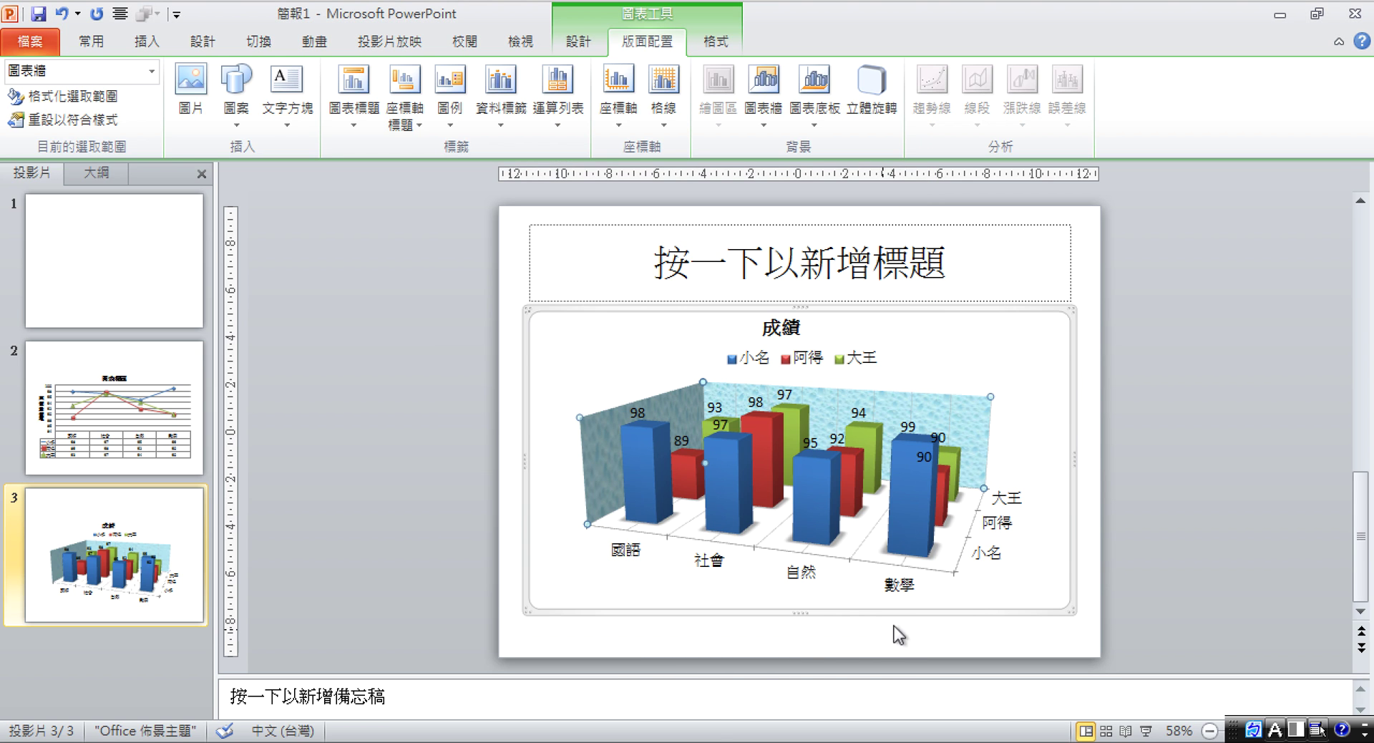
pyautogui.click(1176, 559)
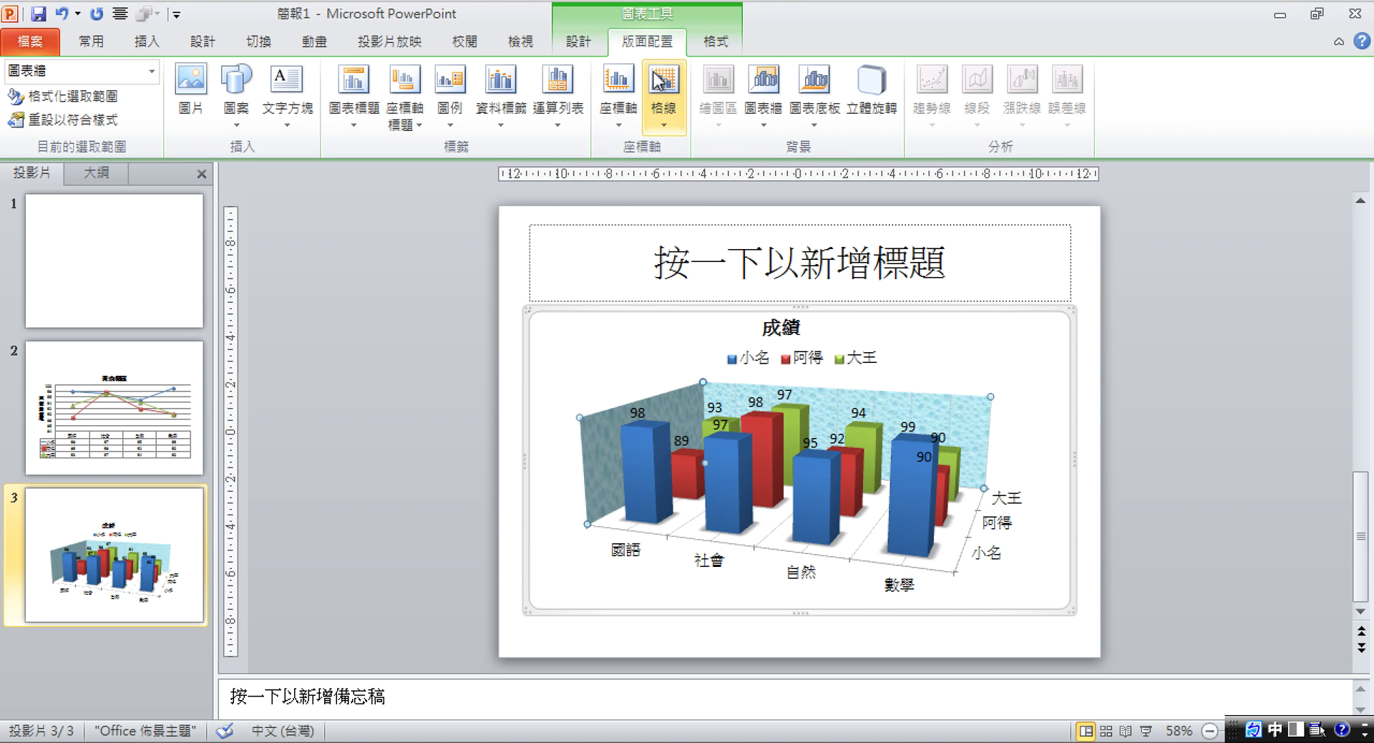
# Give the chart floor a gradient fill with a light aqua first stop
pyautogui.click(821, 121)
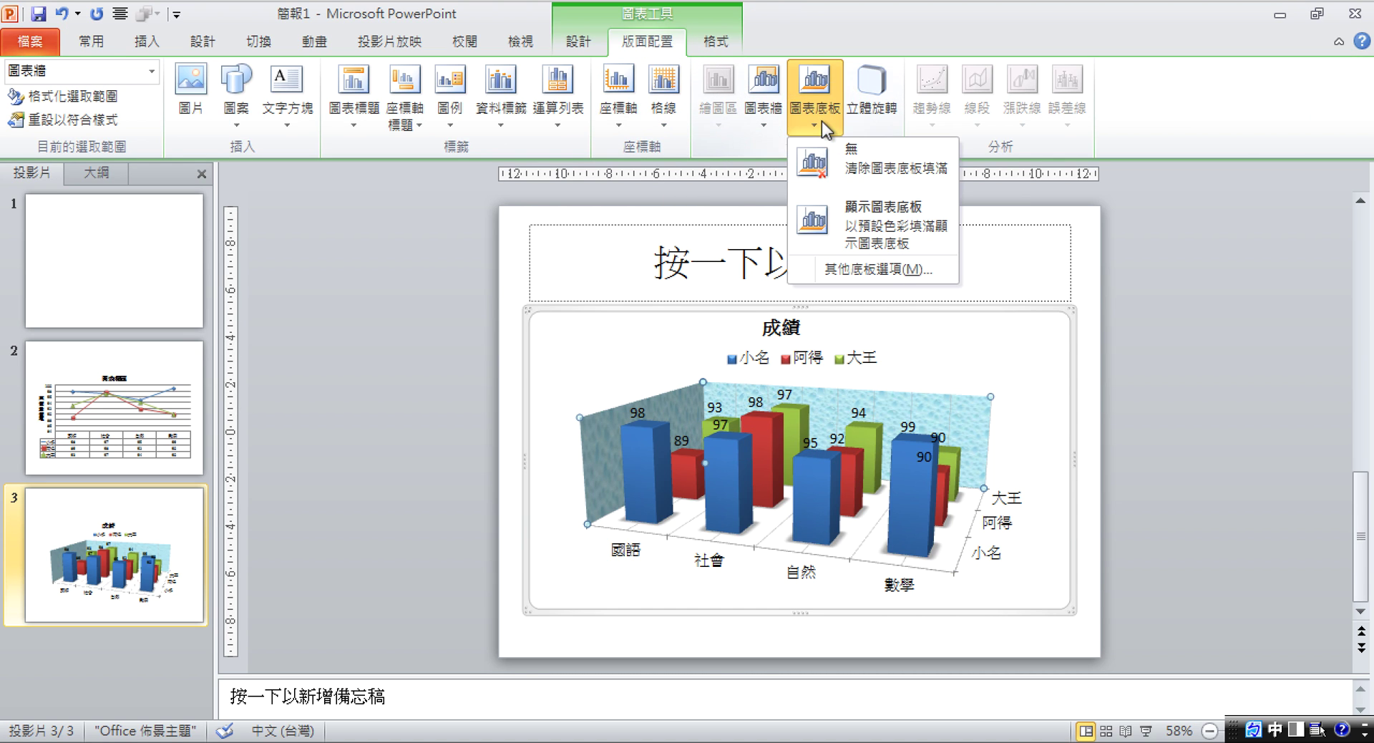
pyautogui.click(878, 269)
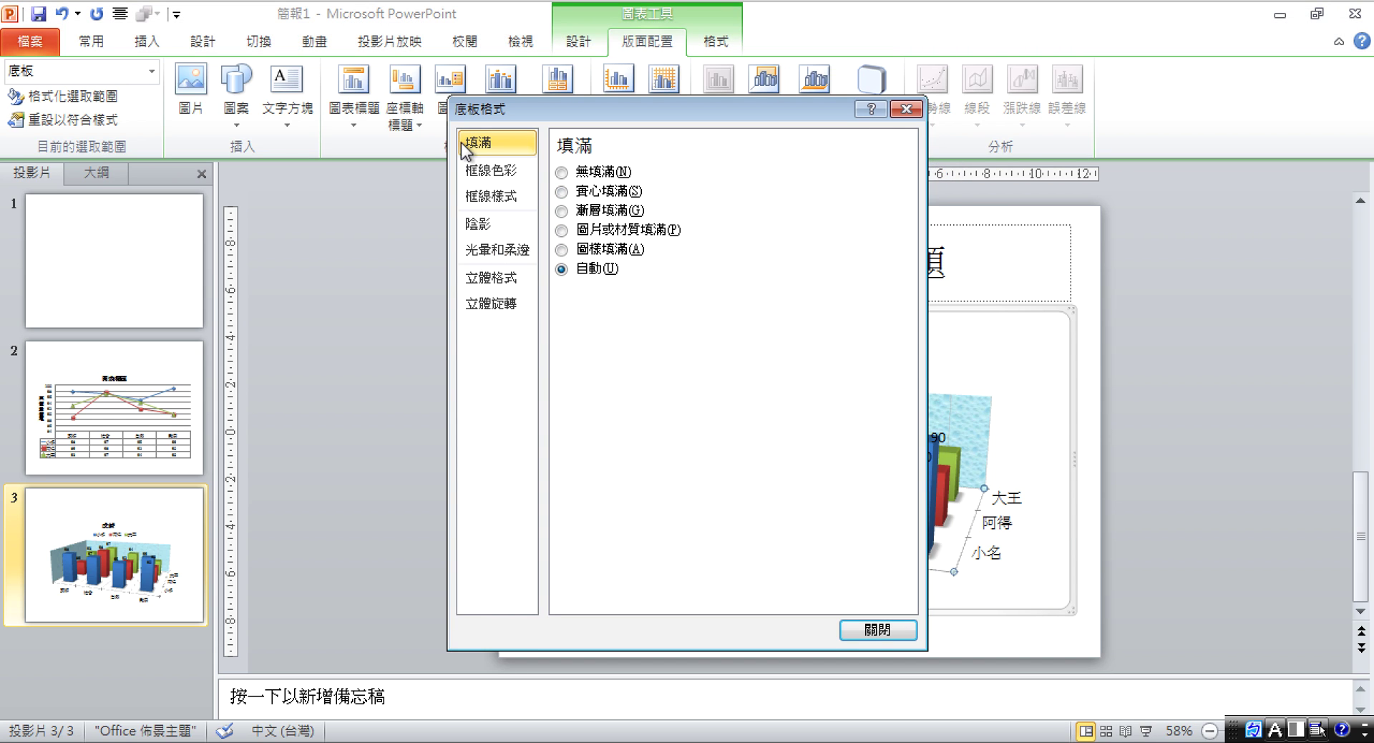
pyautogui.click(587, 211)
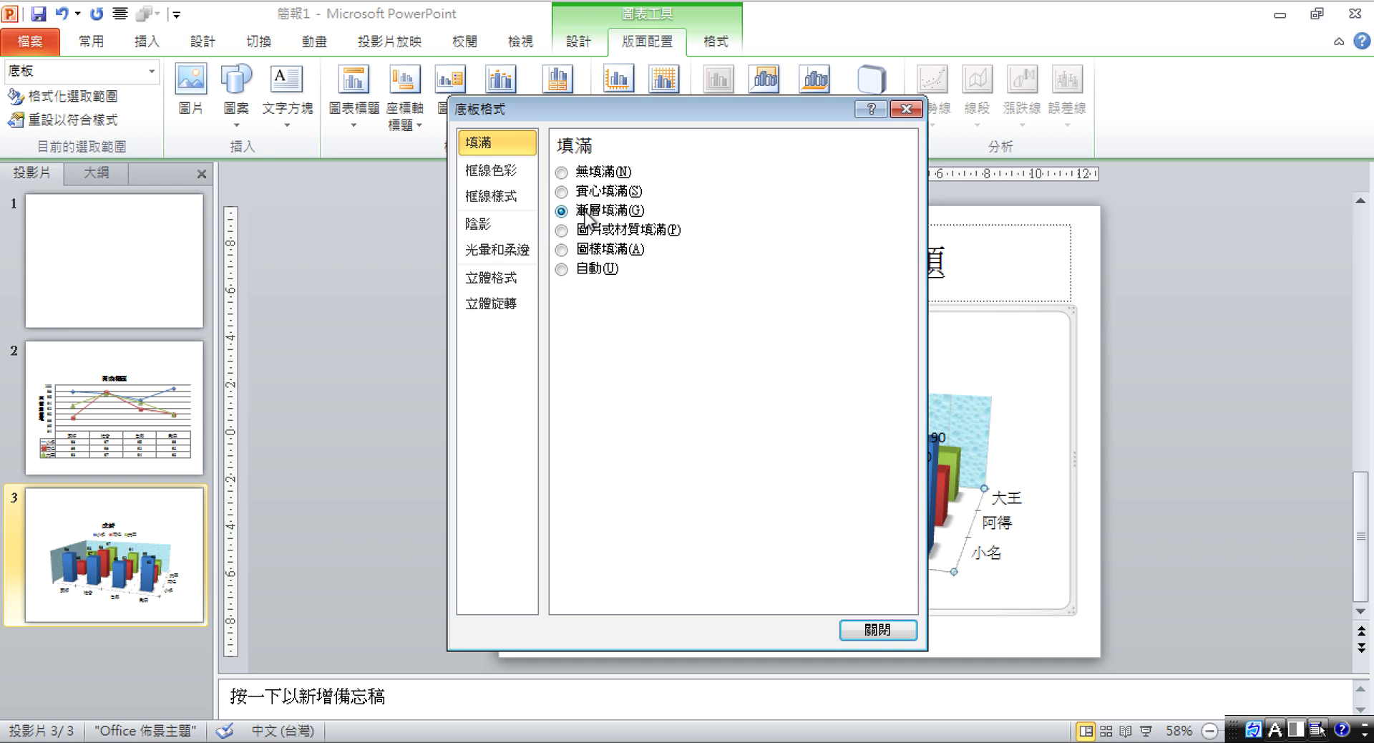
pyautogui.click(666, 451)
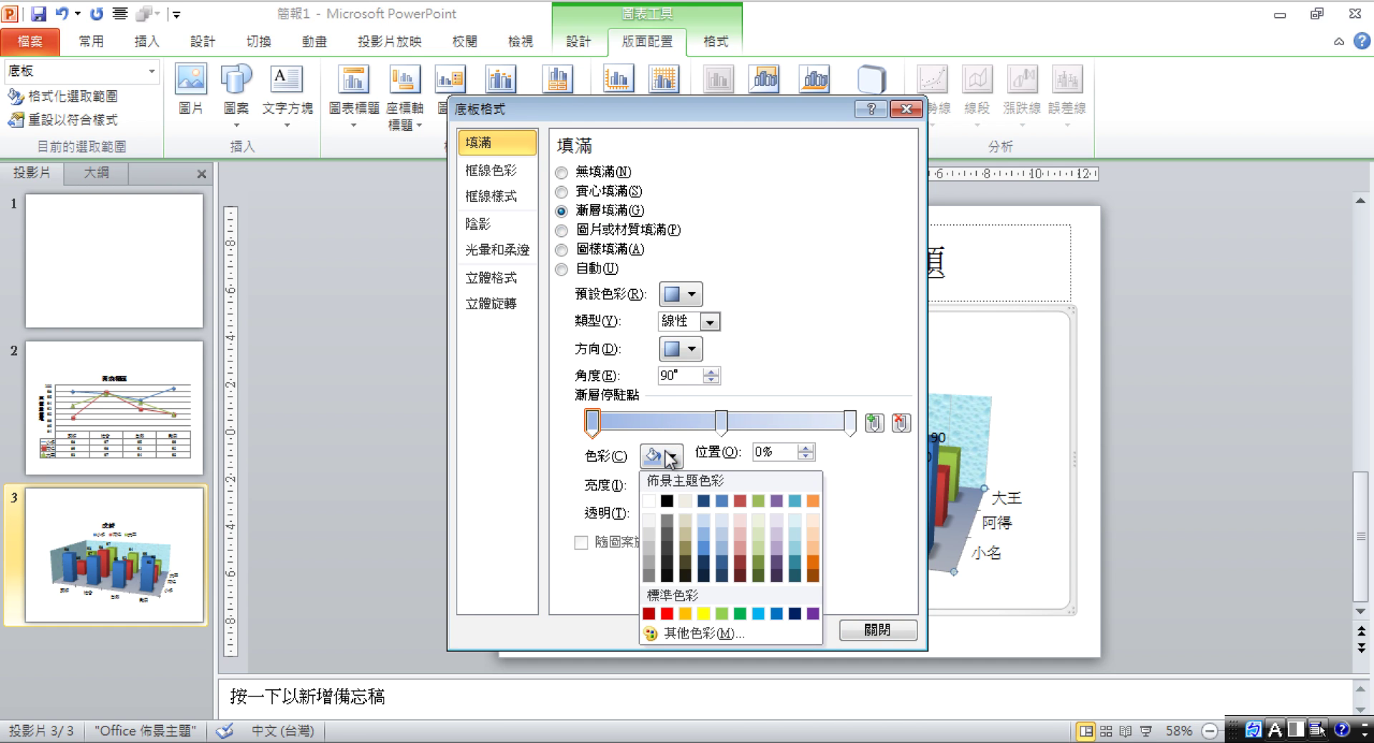
pyautogui.click(723, 563)
pyautogui.click(673, 458)
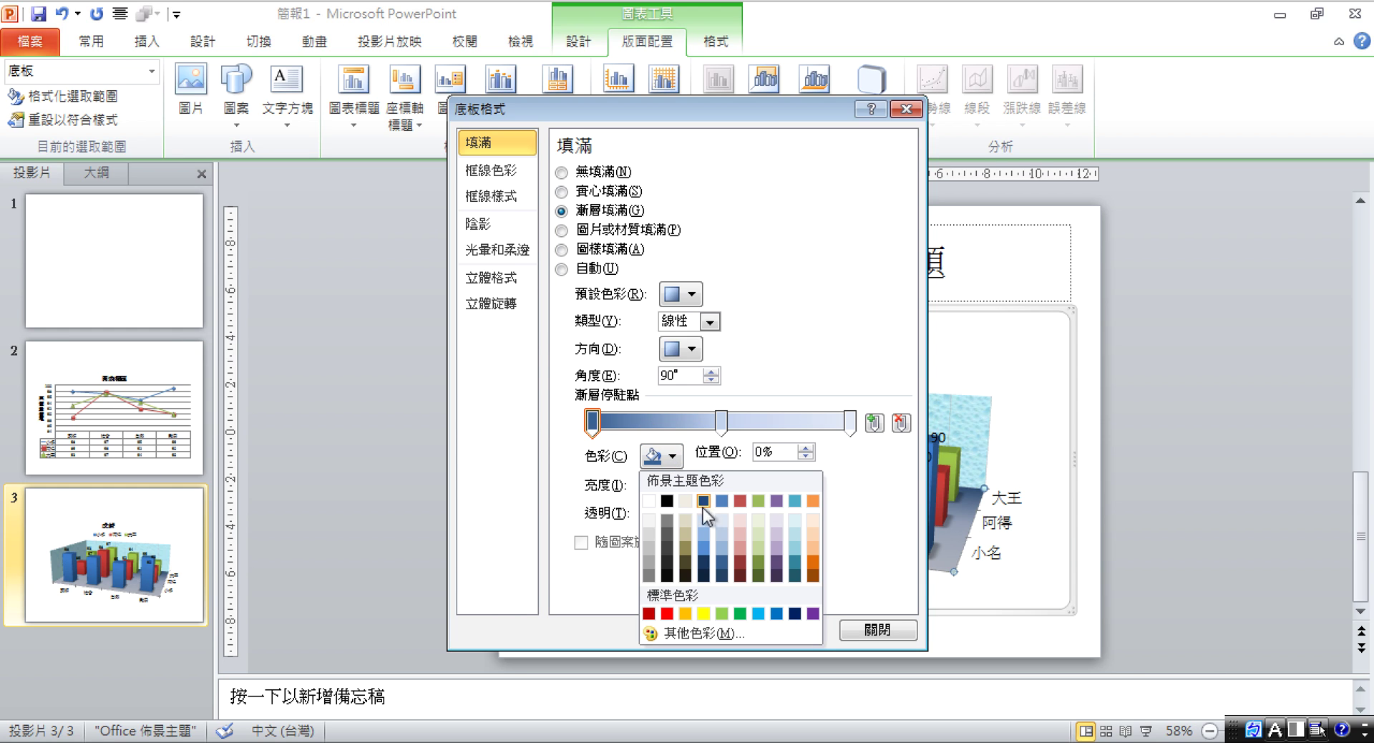
pyautogui.click(793, 548)
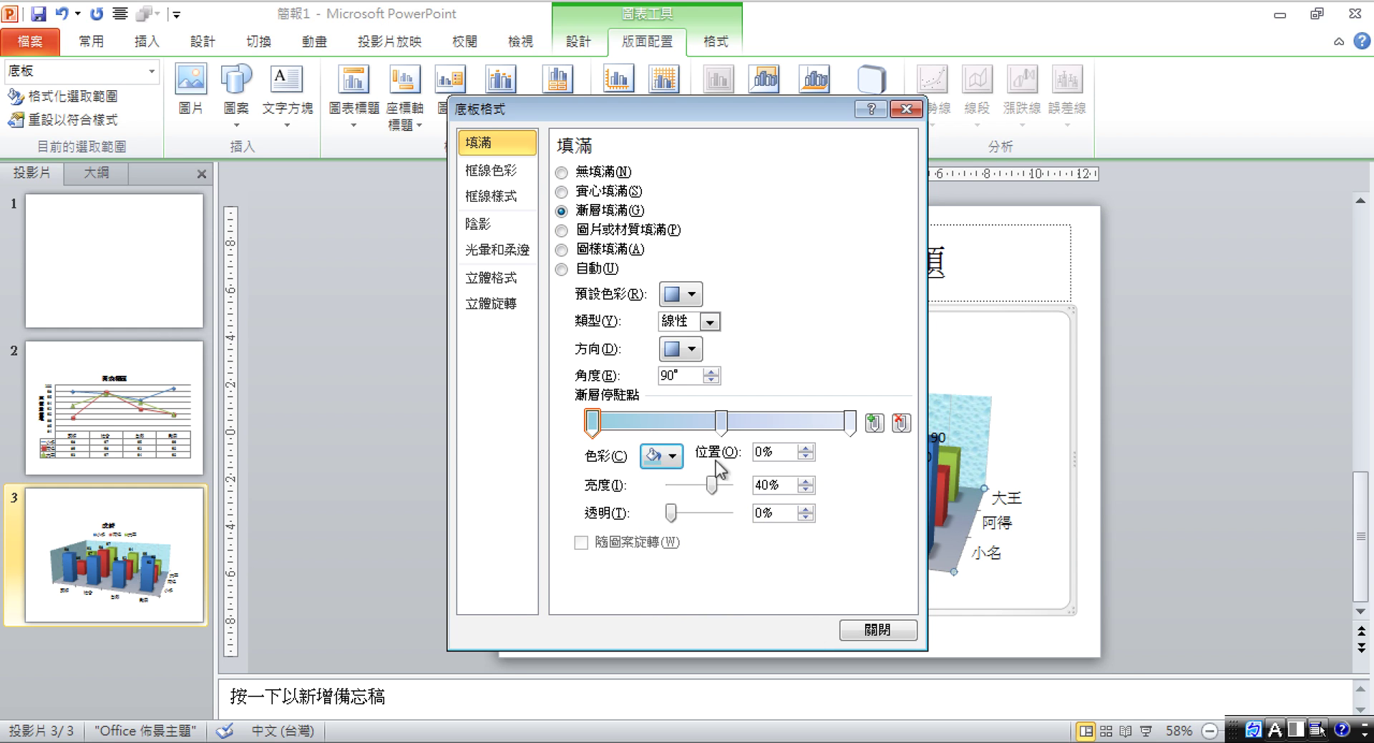
# Move the first stop to 27%, colour the last stop dark blue, and add a stop at 82%
pyautogui.moveTo(593, 422); pyautogui.dragTo(773, 429)
pyautogui.click(850, 423)
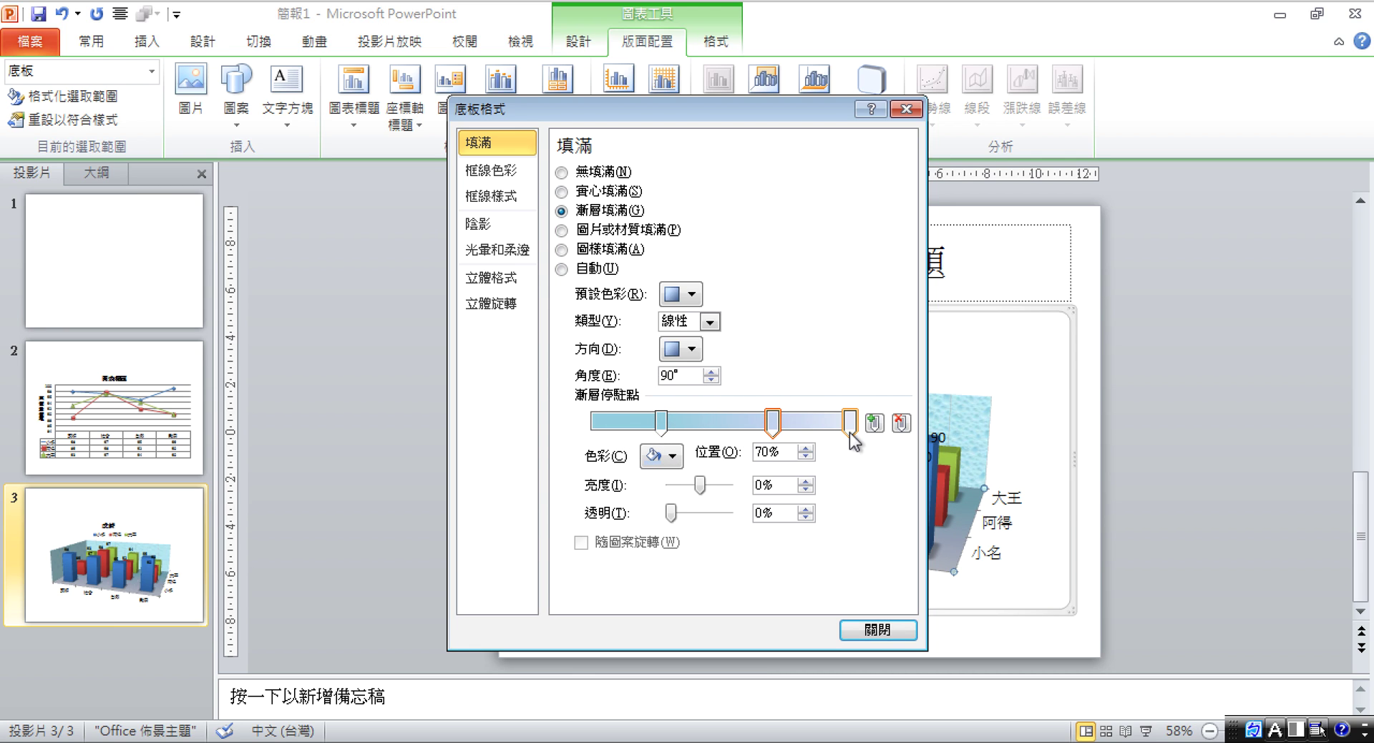
pyautogui.click(676, 458)
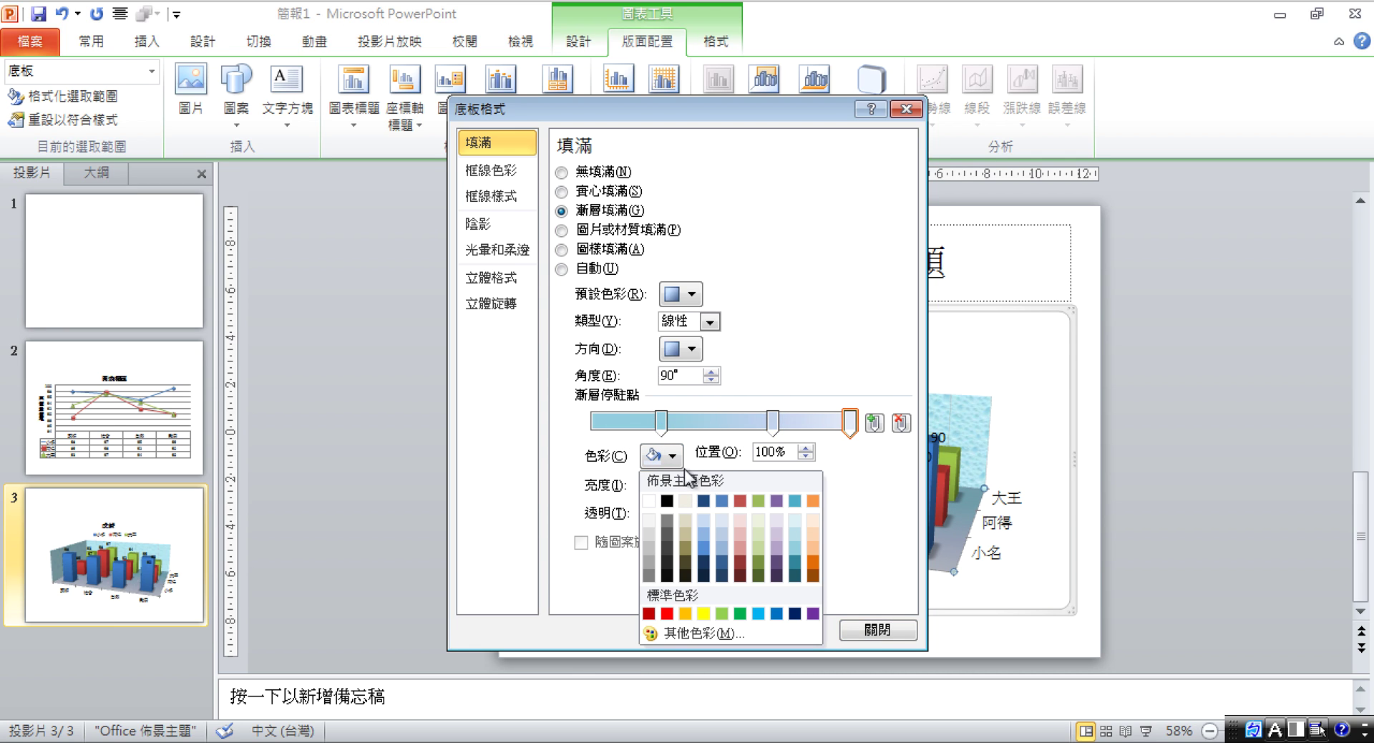
pyautogui.click(710, 503)
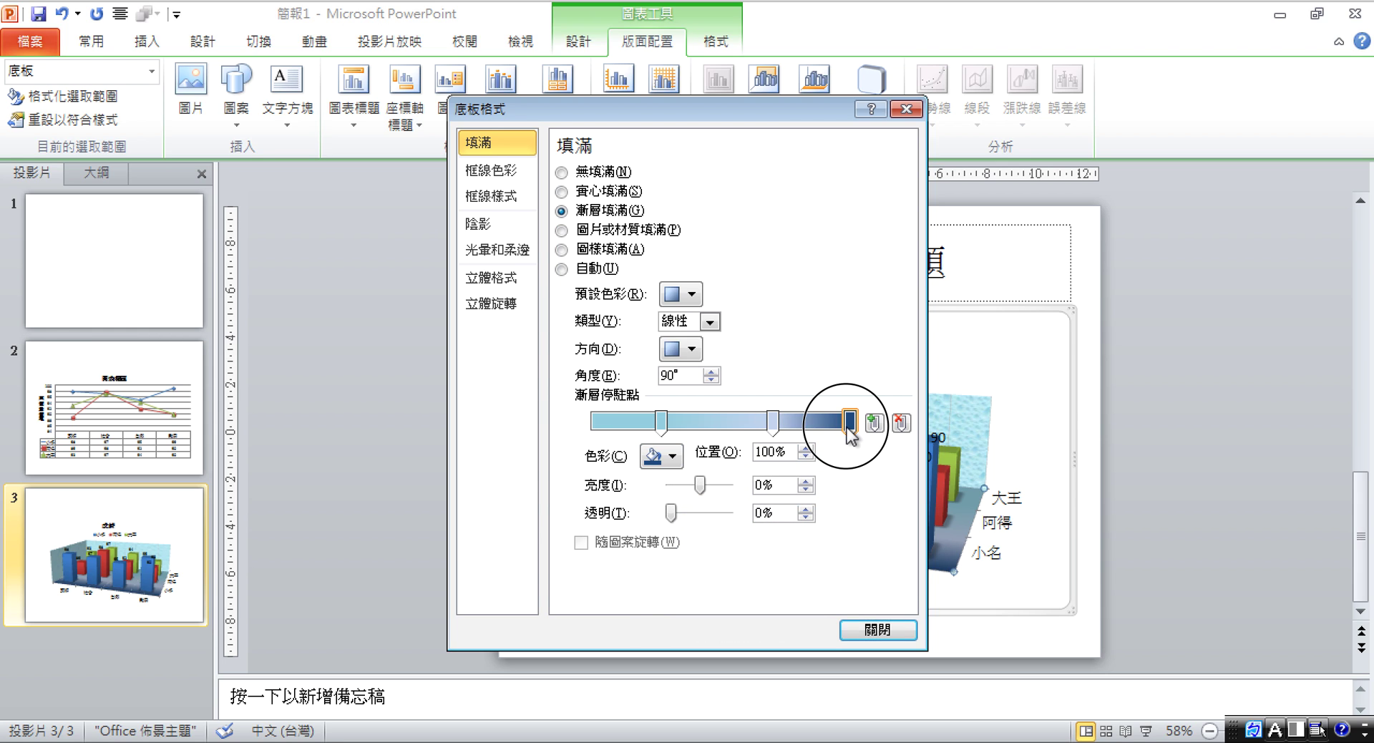
pyautogui.moveTo(773, 422); pyautogui.dragTo(729, 422)
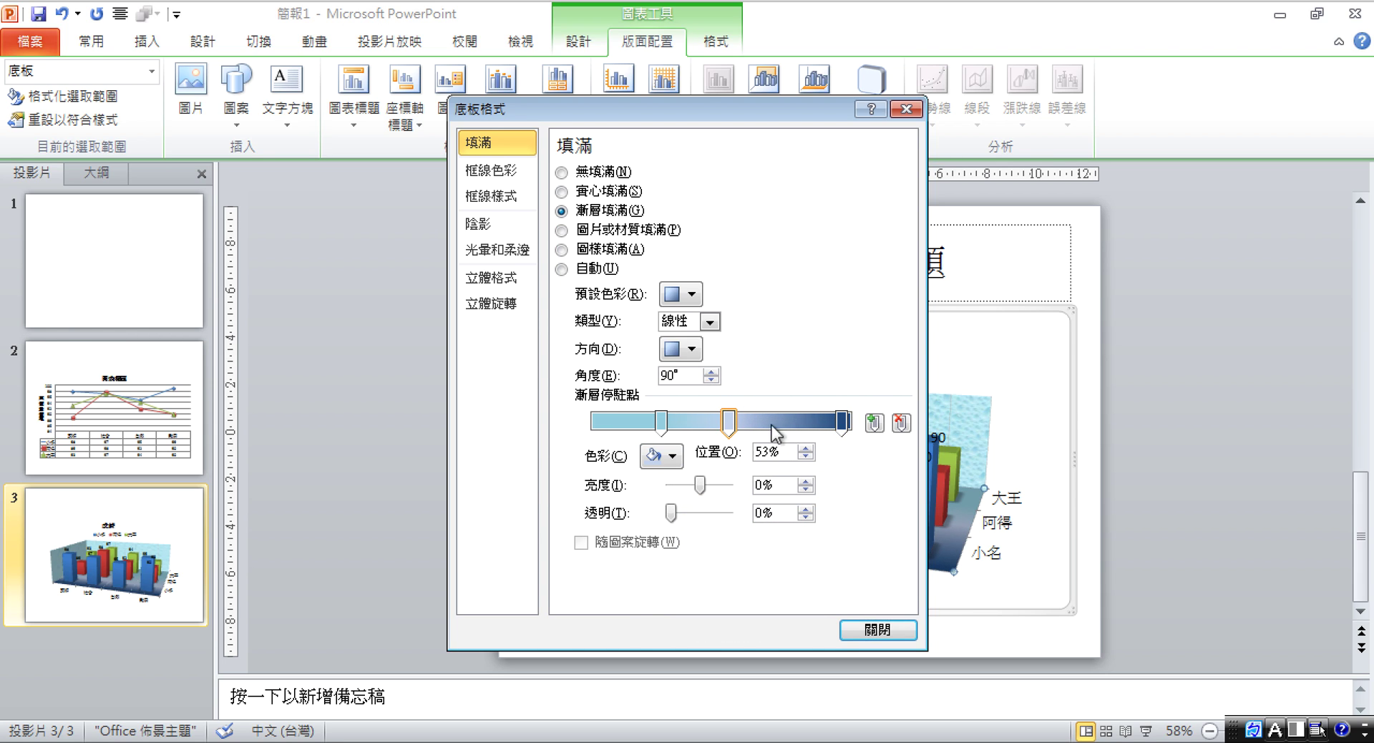
pyautogui.moveTo(842, 422); pyautogui.dragTo(824, 422)
pyautogui.click(802, 422)
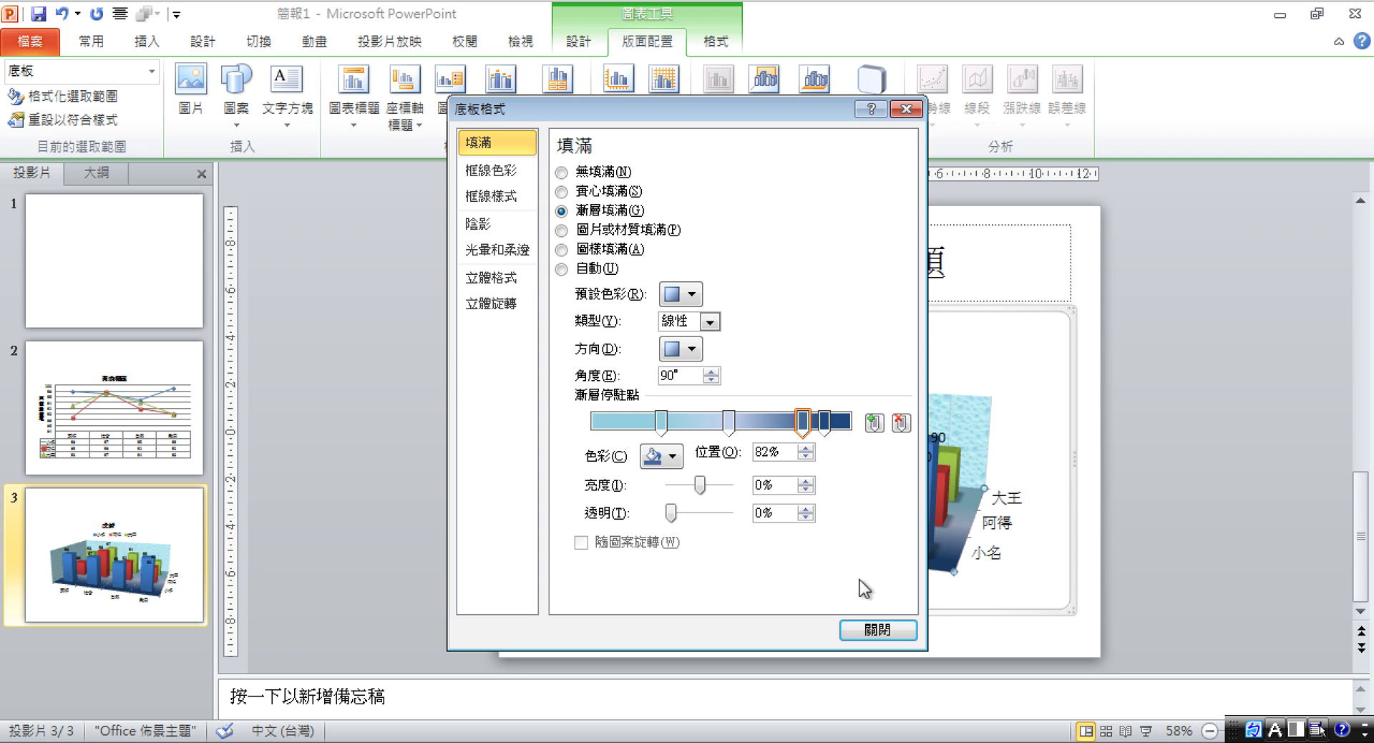
pyautogui.click(869, 629)
pyautogui.click(1067, 603)
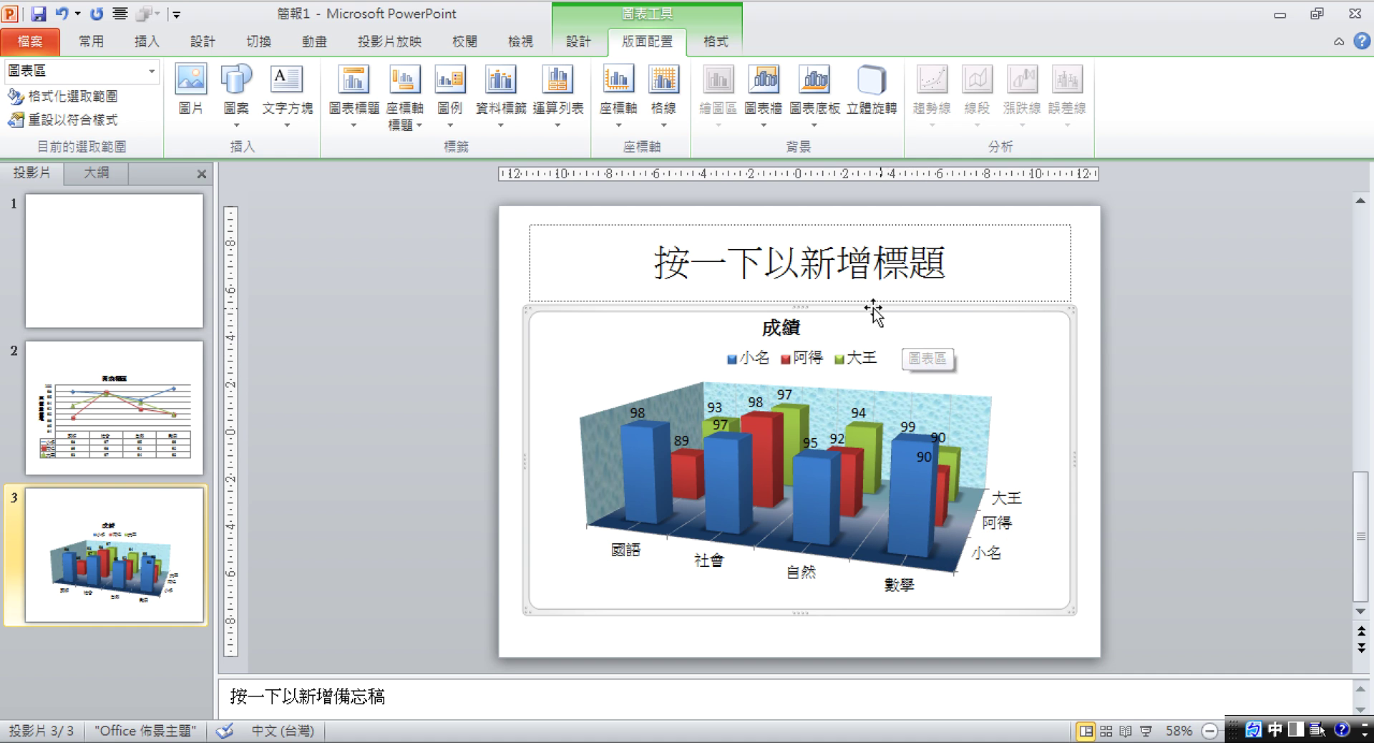
# Change the 阿得 series column shape to Full Pyramid
pyautogui.click(769, 435)
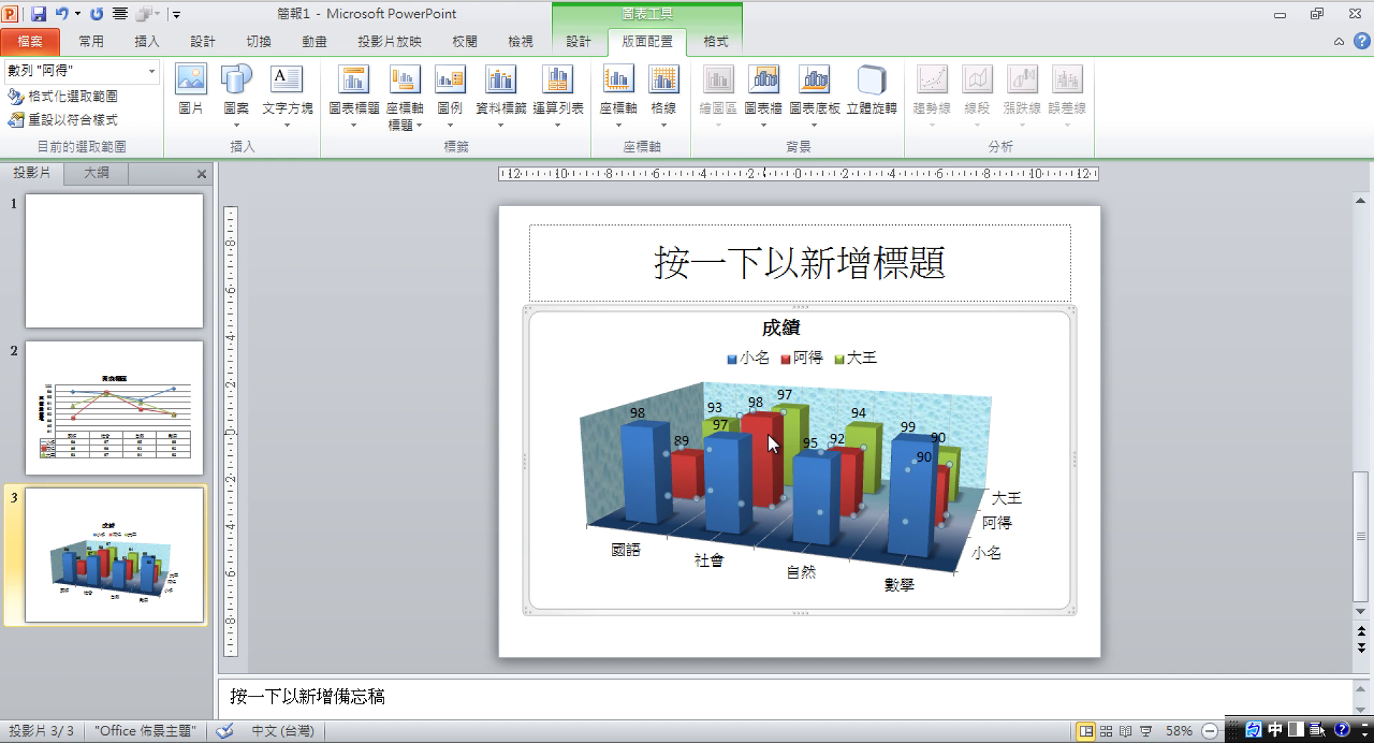
pyautogui.rightClick(767, 433)
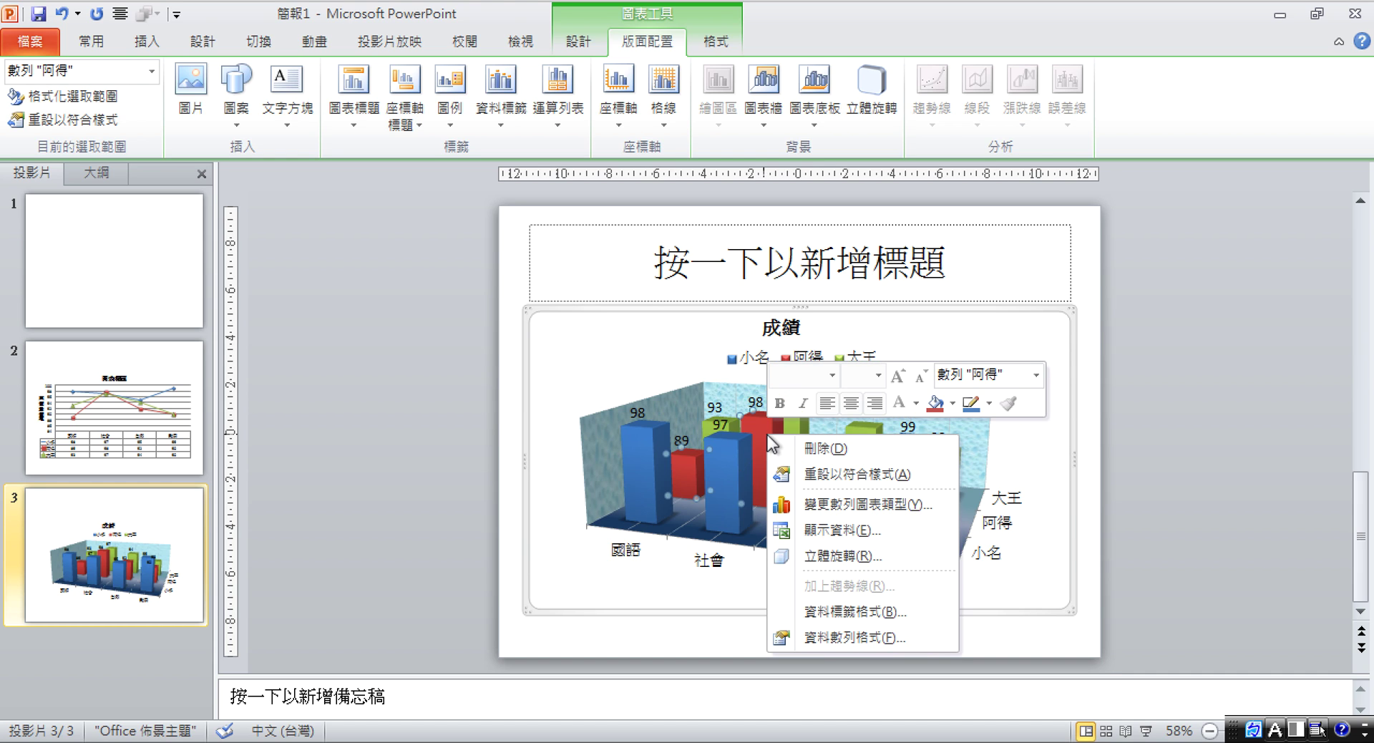
pyautogui.click(877, 630)
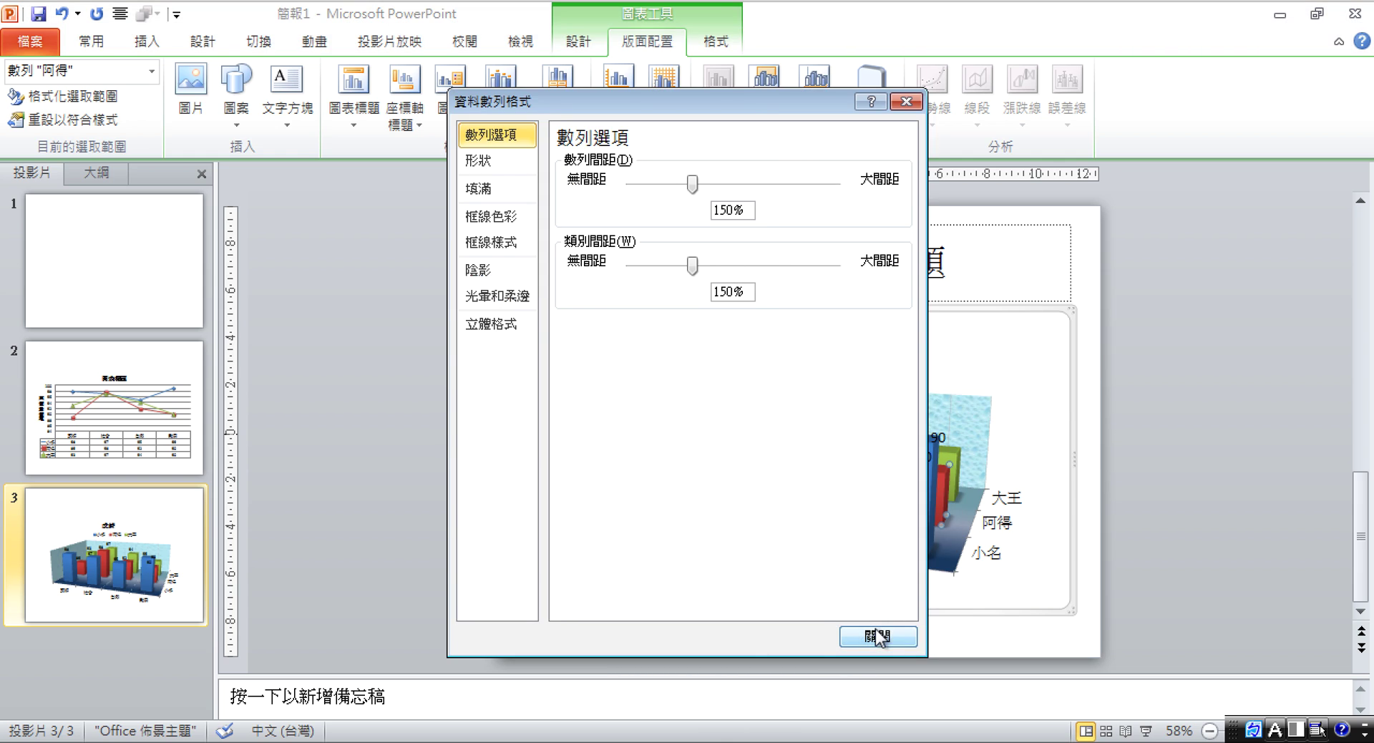
pyautogui.click(493, 163)
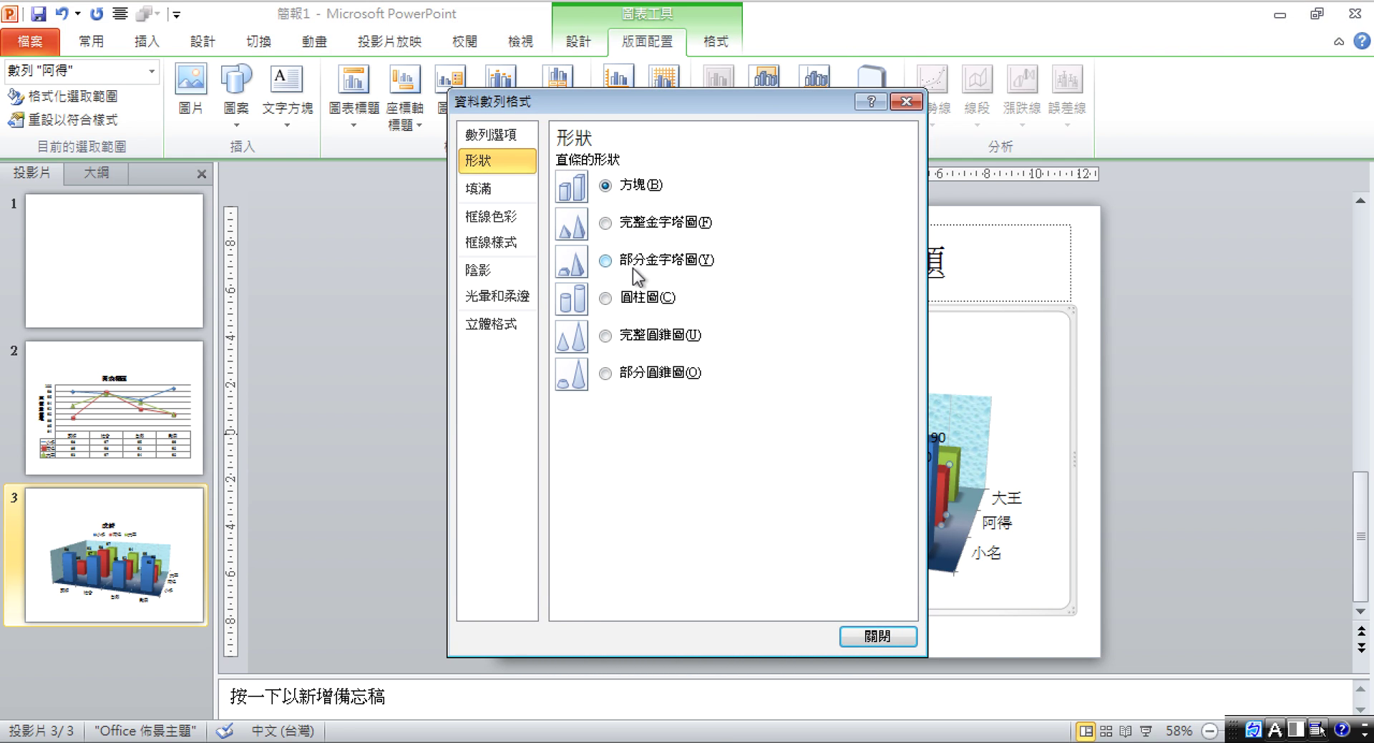
pyautogui.click(636, 223)
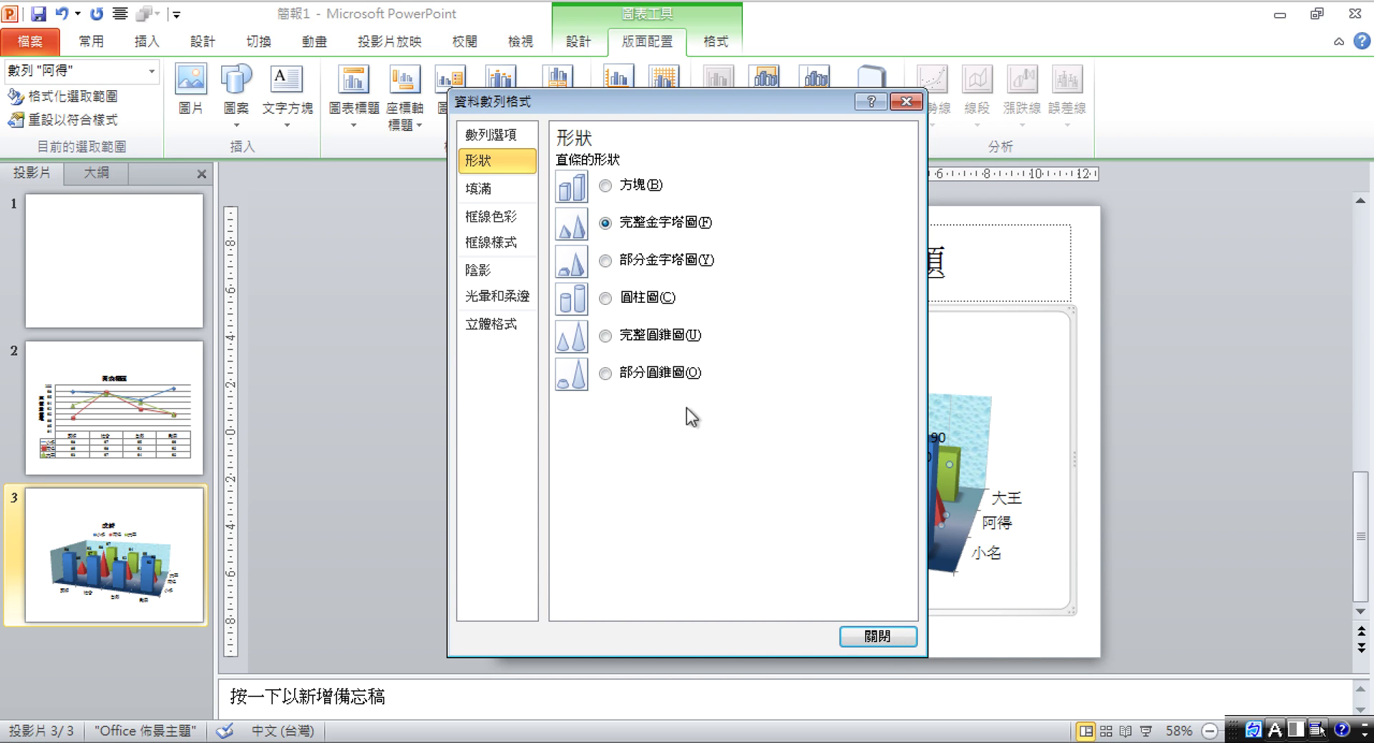
# Apply the Soft Edge 3-D surface material to the 阿得 pyramids
pyautogui.click(531, 320)
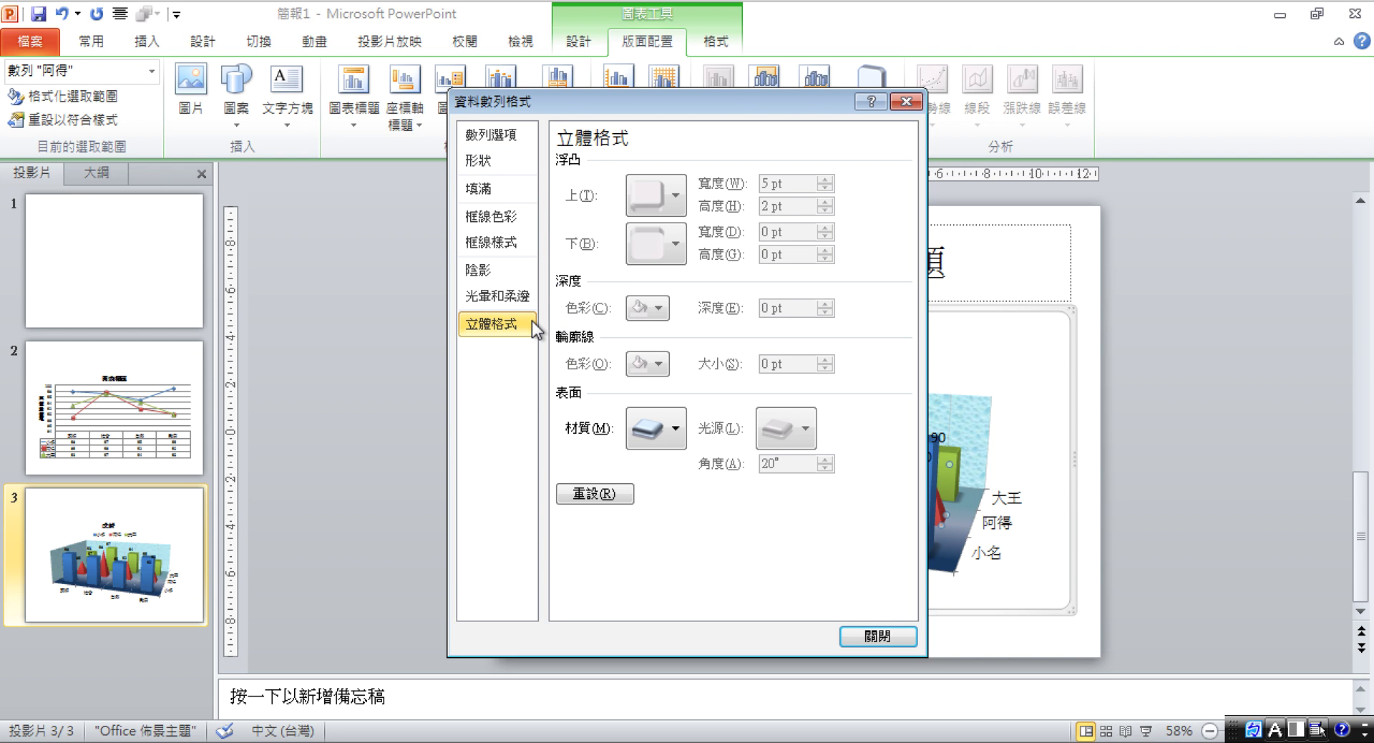
pyautogui.click(513, 278)
pyautogui.click(518, 300)
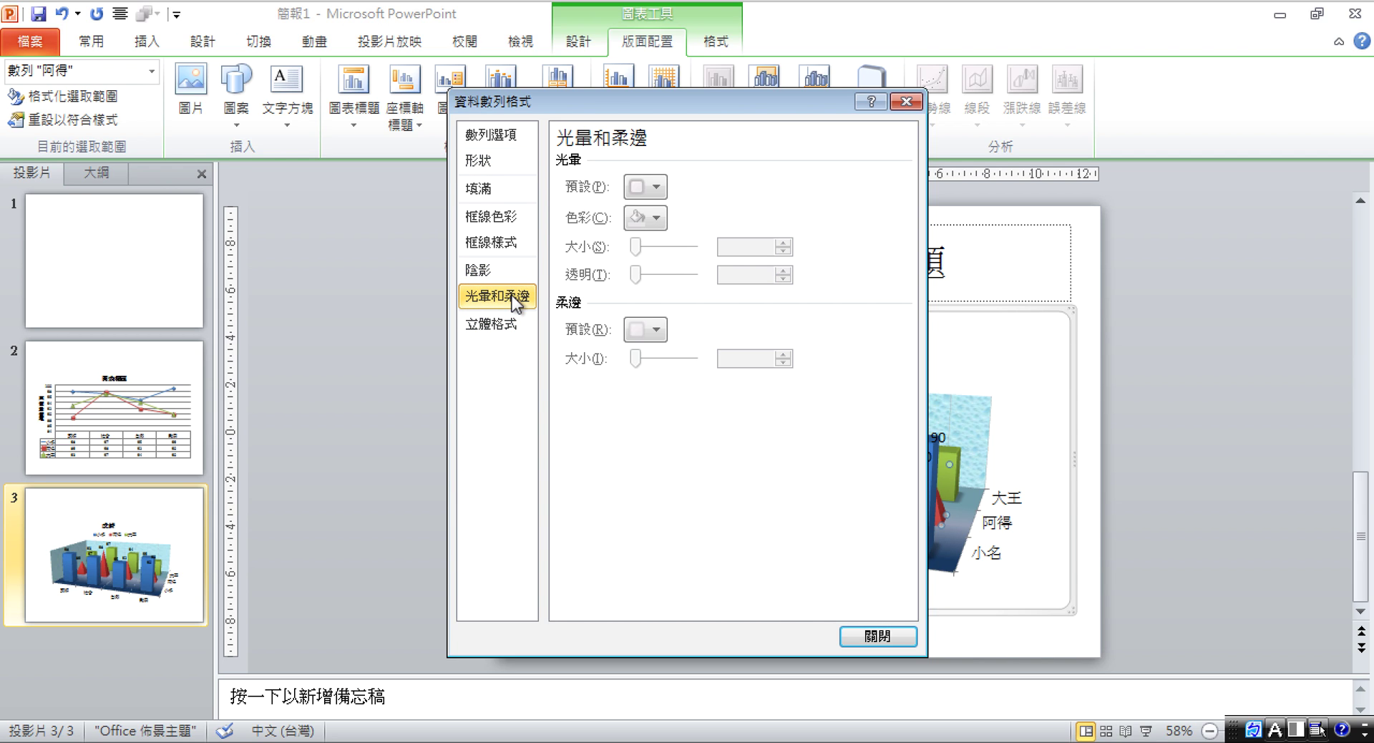
pyautogui.click(514, 324)
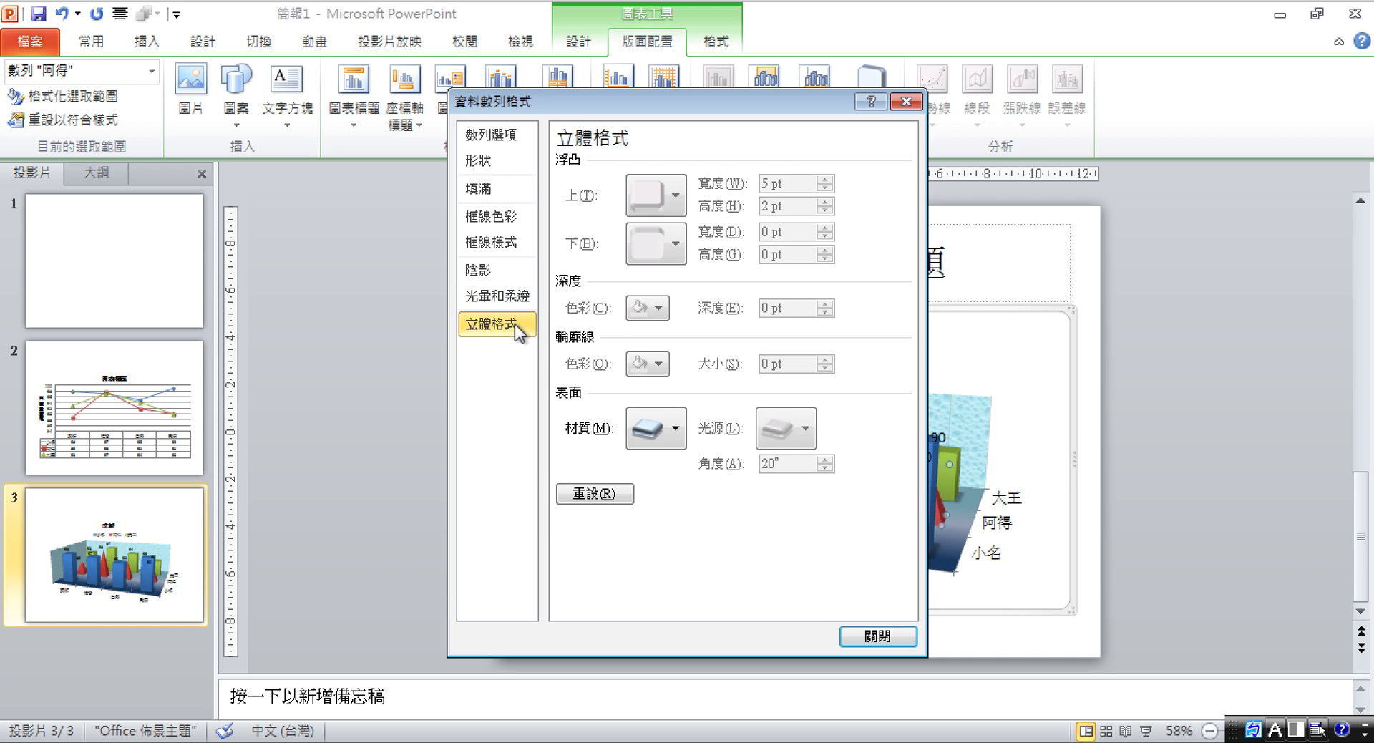
pyautogui.click(666, 447)
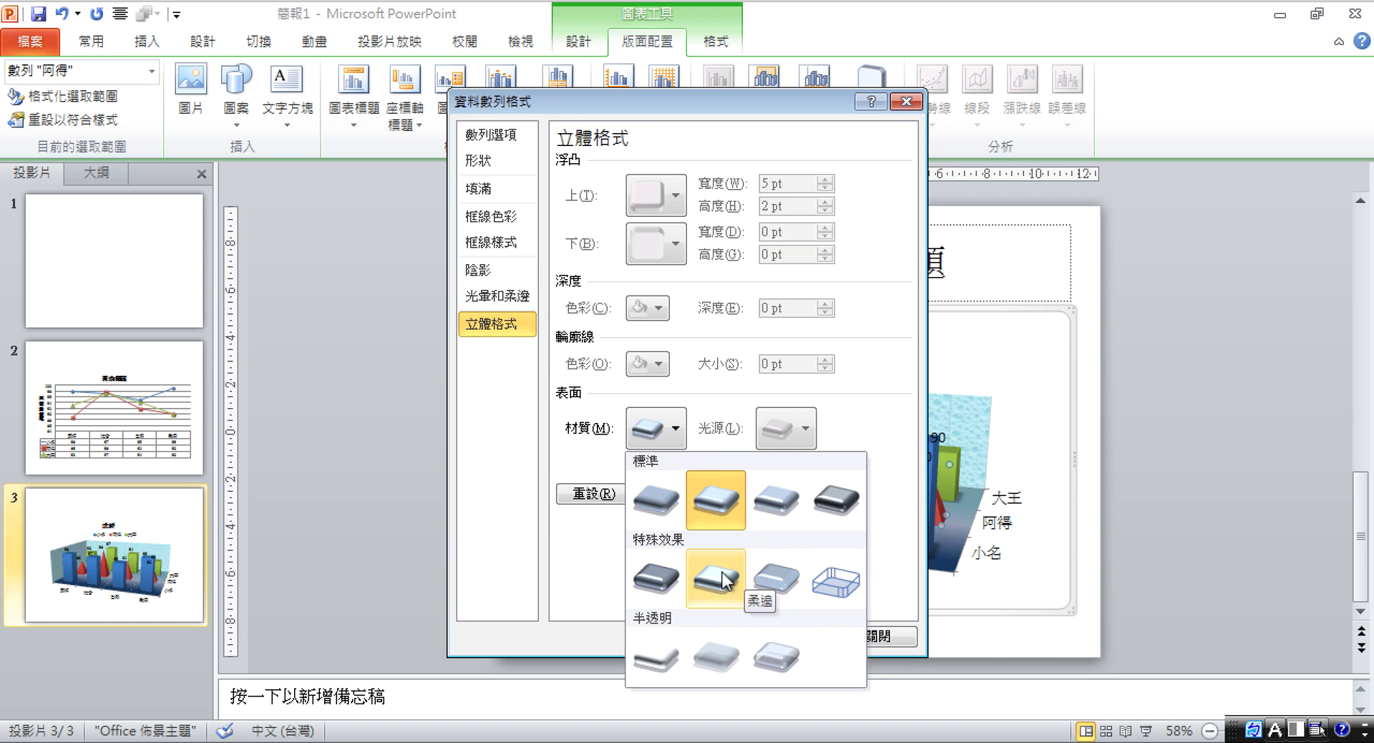
pyautogui.click(697, 592)
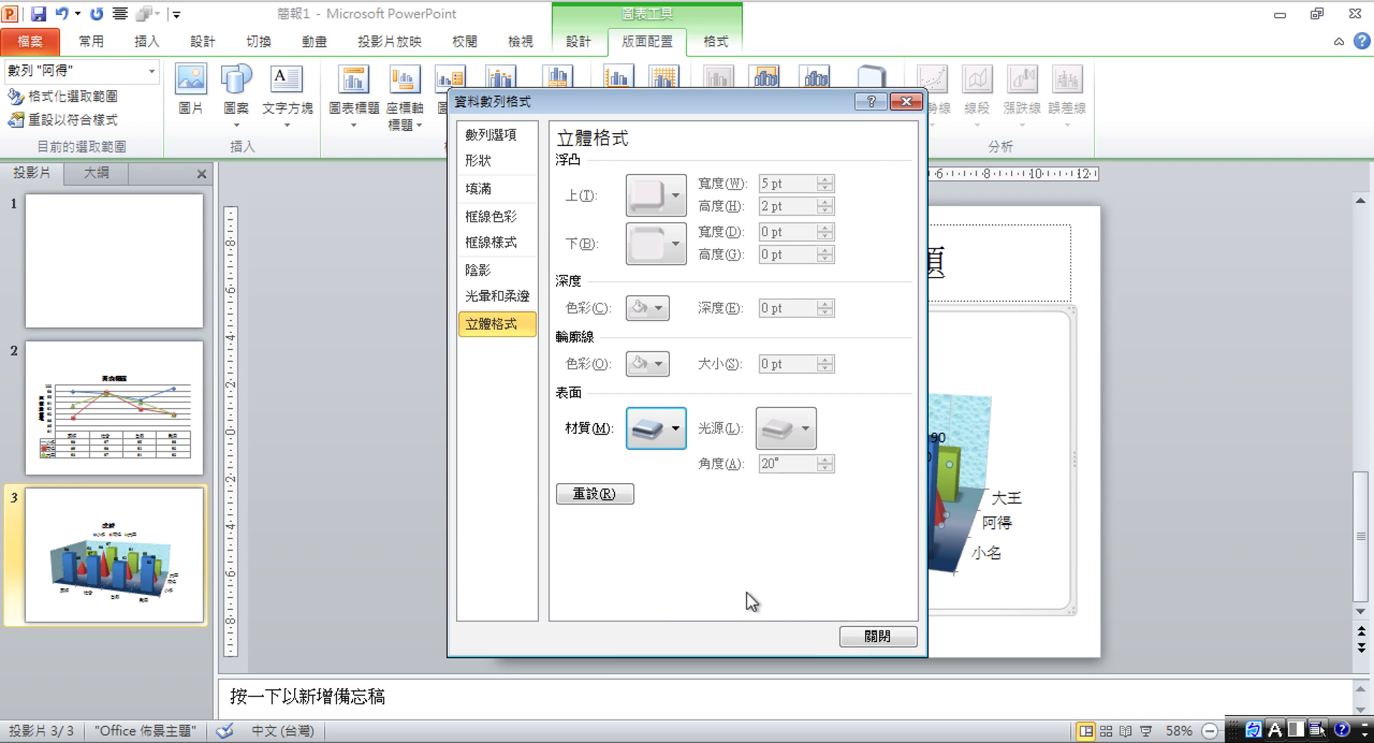
pyautogui.click(848, 635)
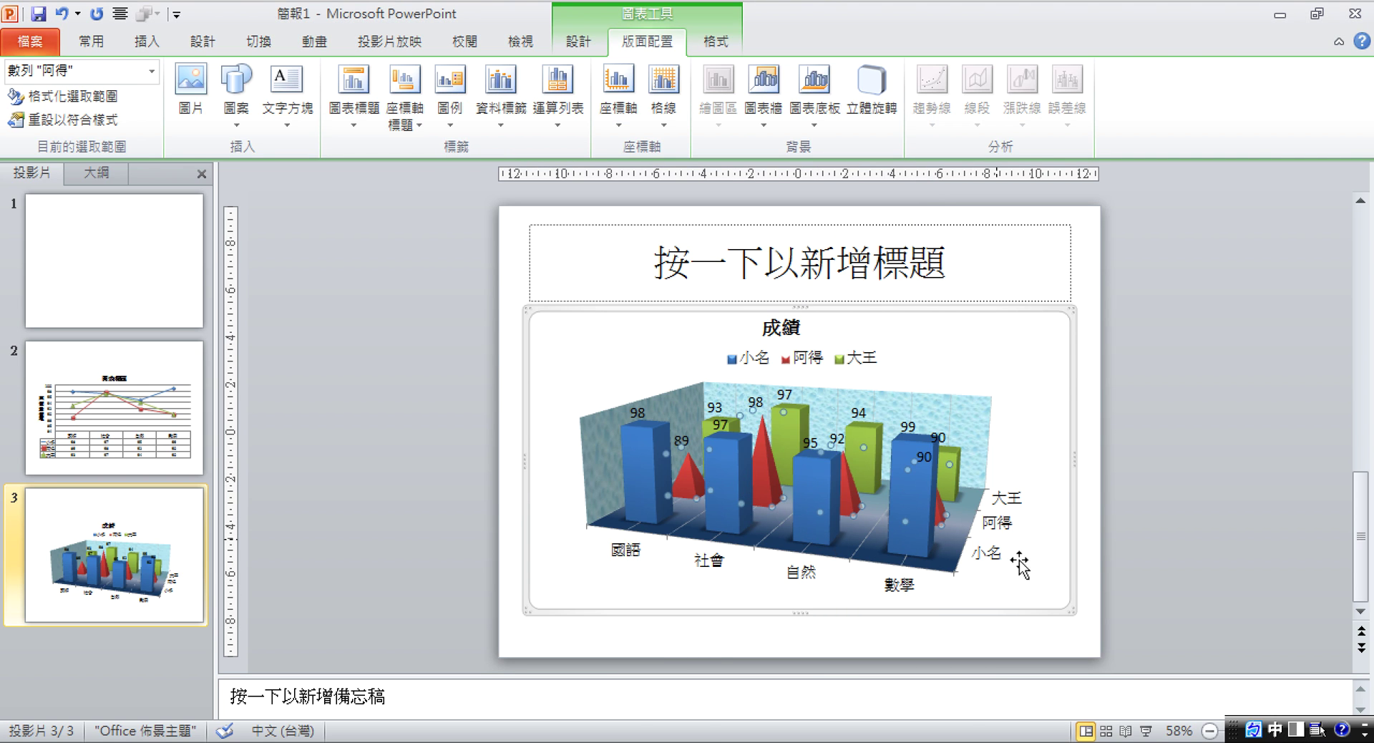
pyautogui.click(1023, 586)
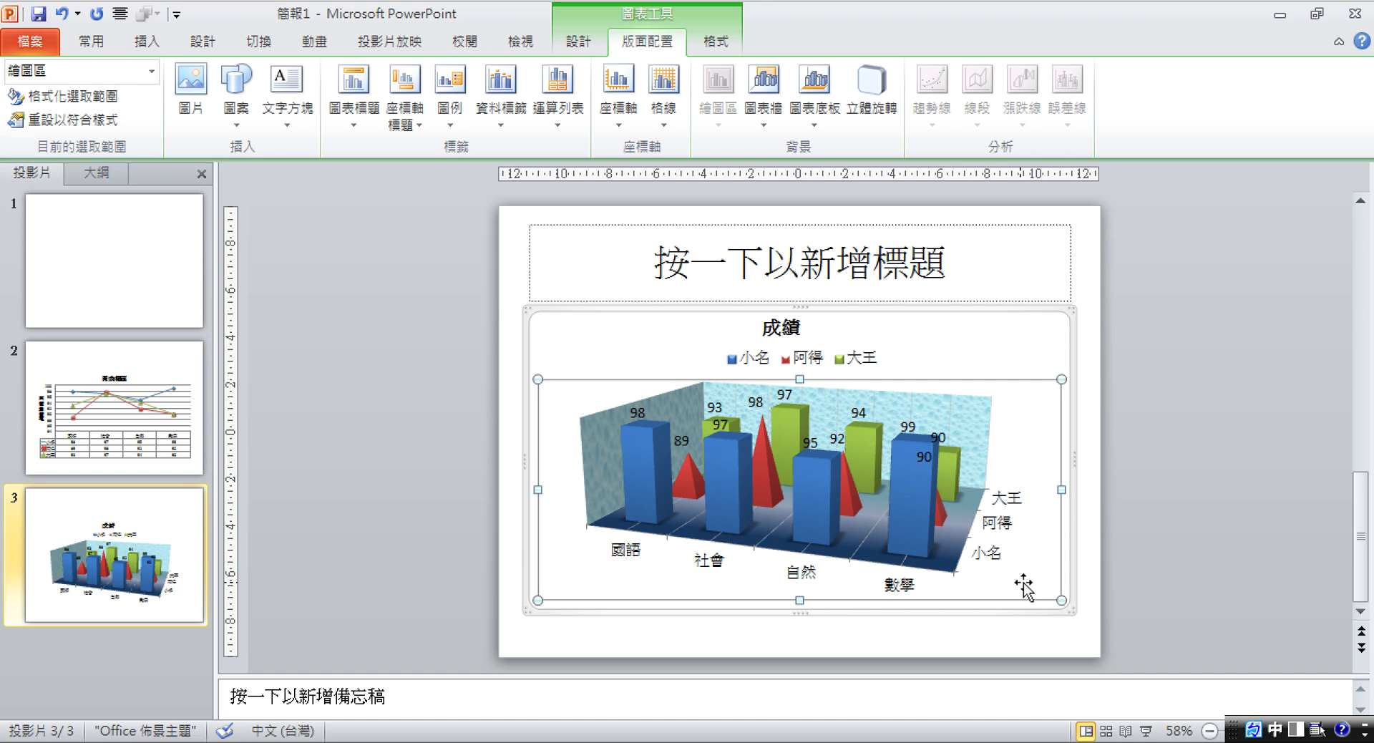
# Give the 阿得 pyramids a solid dark blue outline
pyautogui.click(757, 449)
pyautogui.rightClick(757, 449)
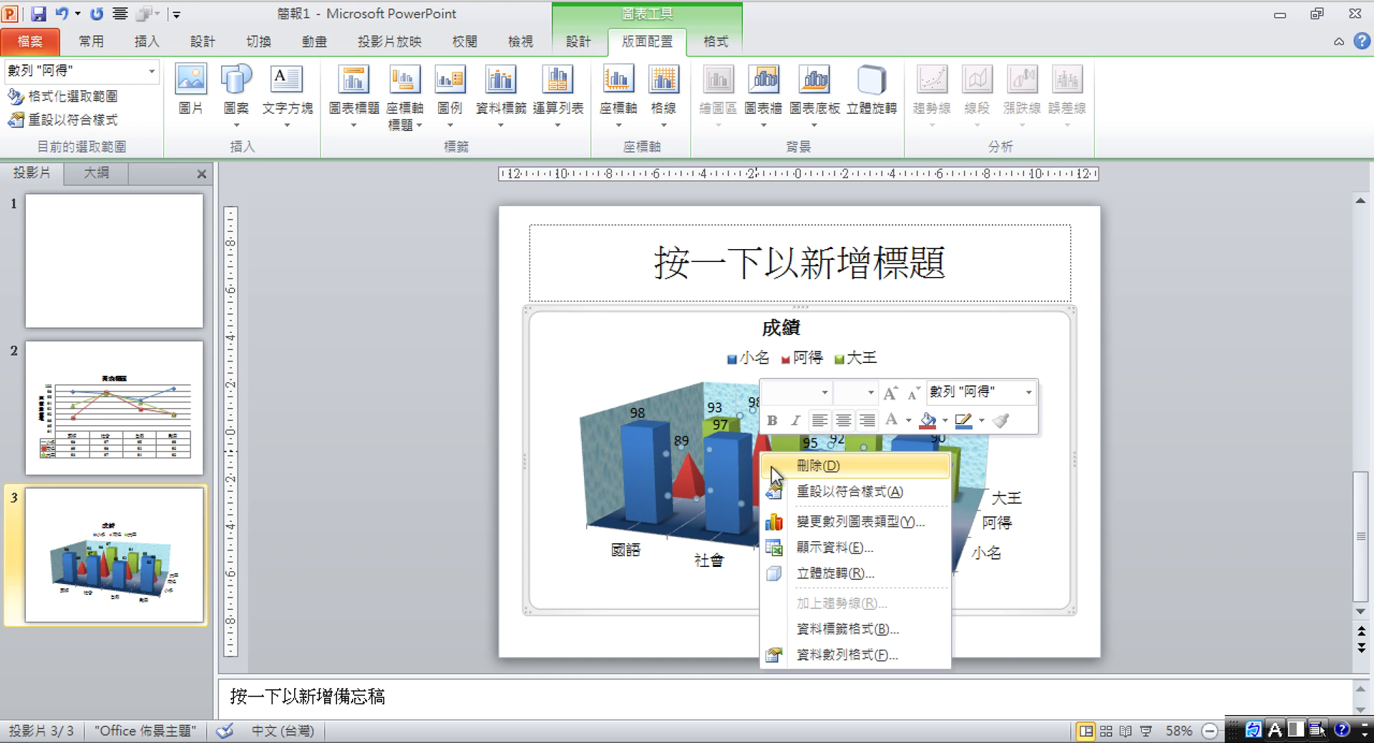
pyautogui.click(864, 654)
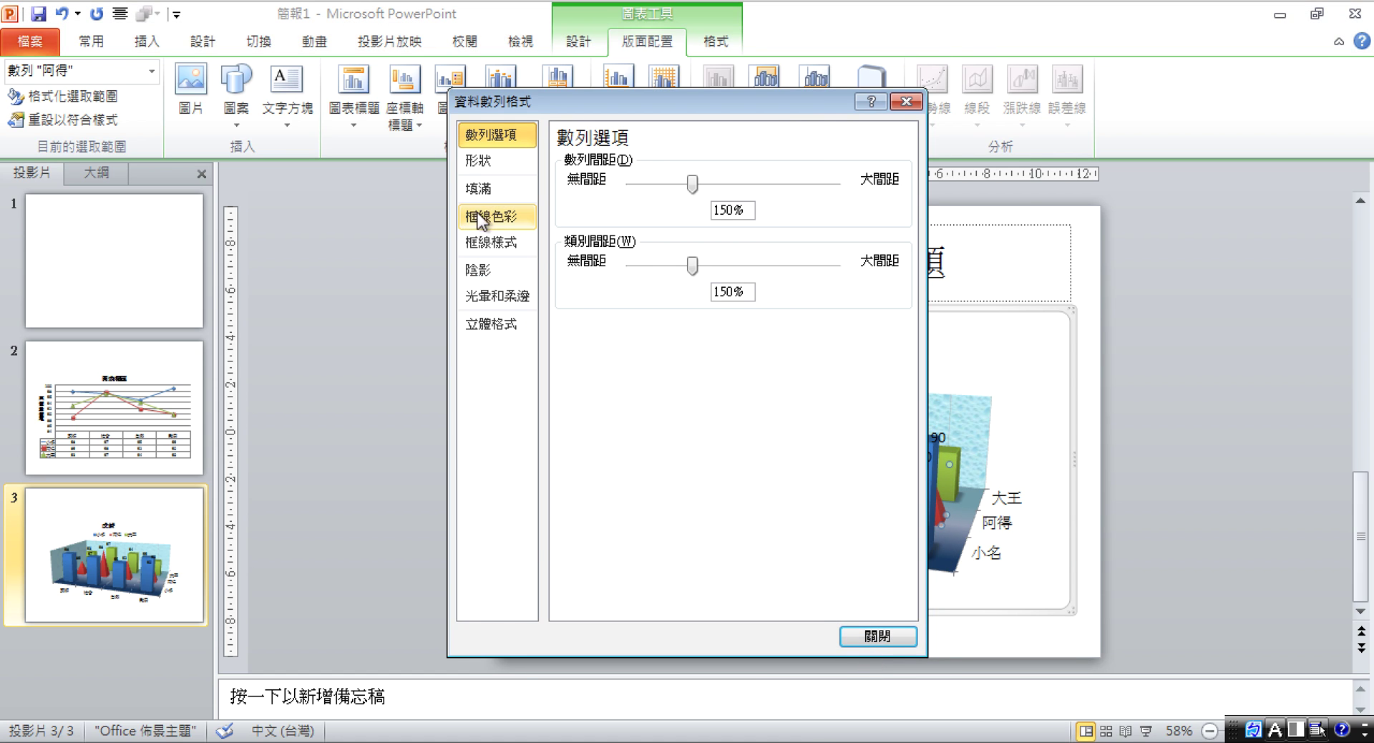
pyautogui.click(491, 217)
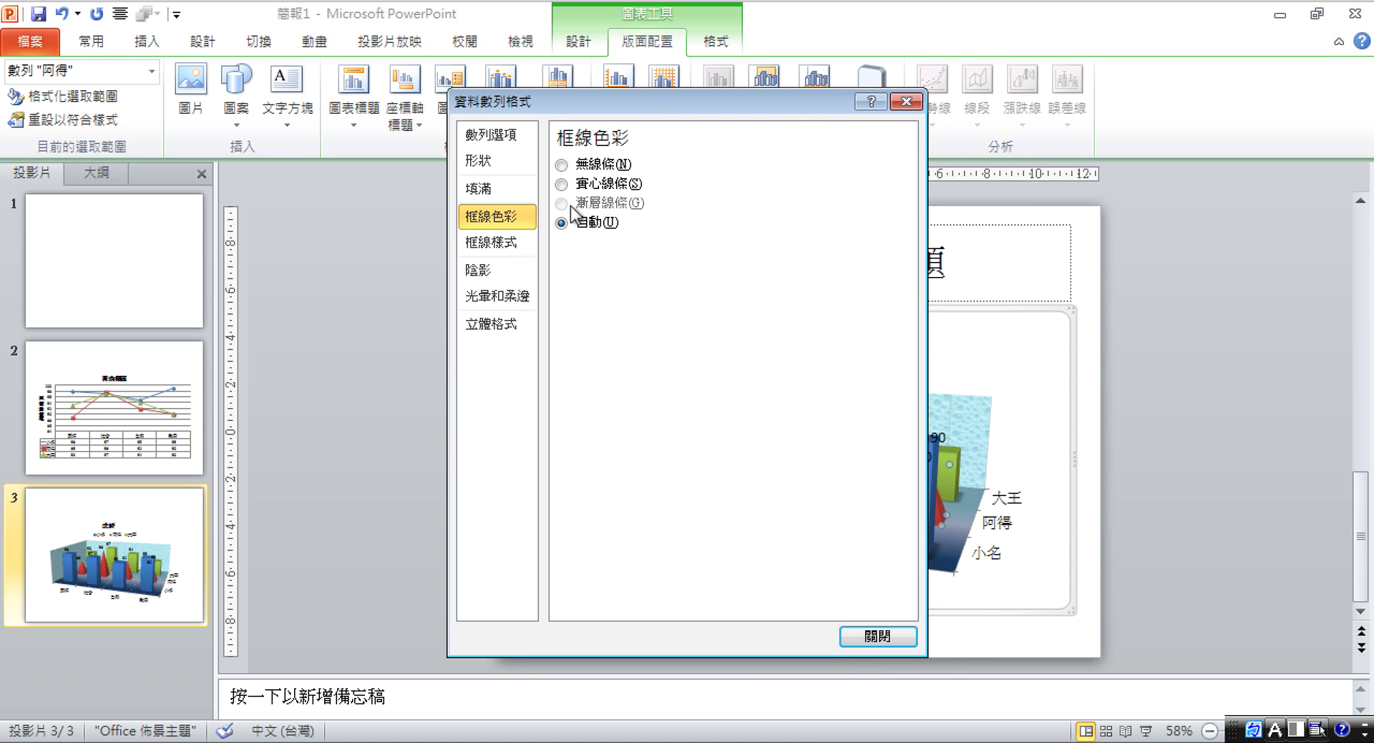
pyautogui.click(602, 186)
pyautogui.click(663, 254)
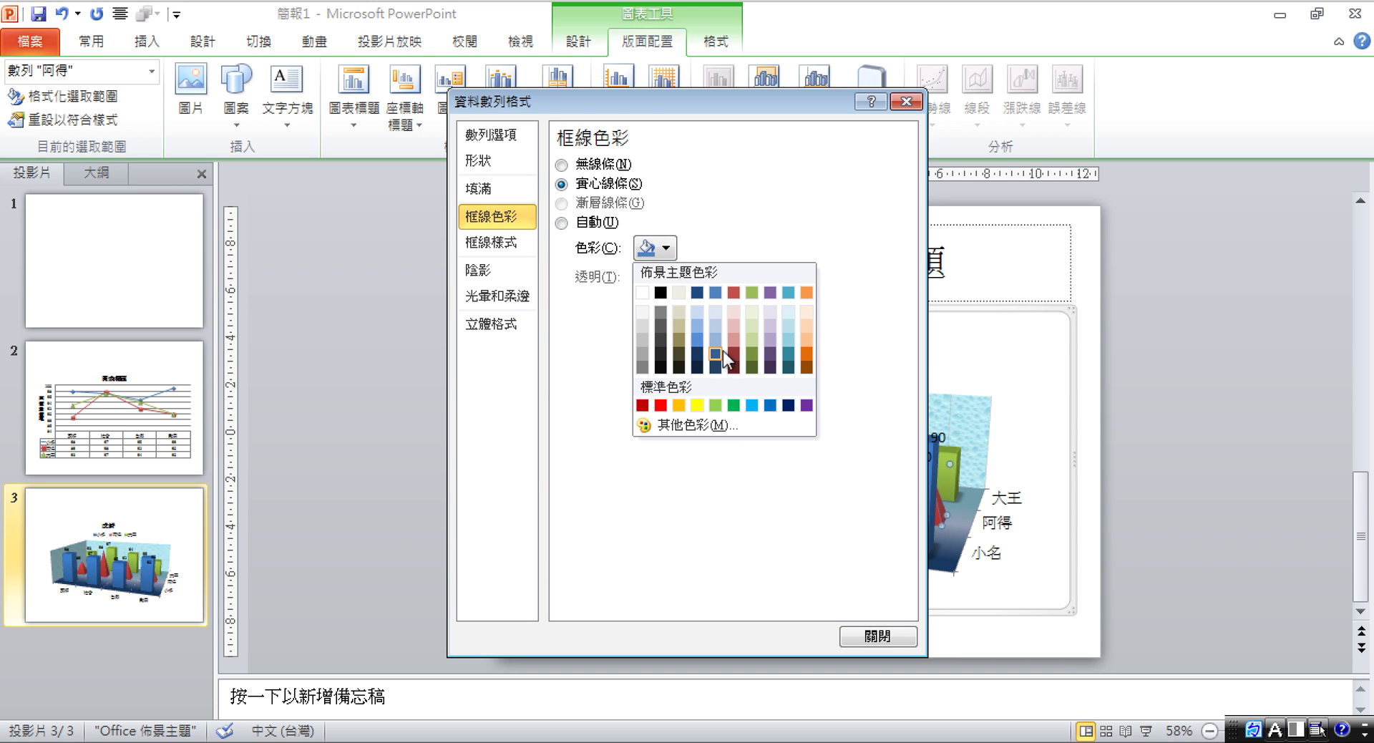
pyautogui.click(696, 354)
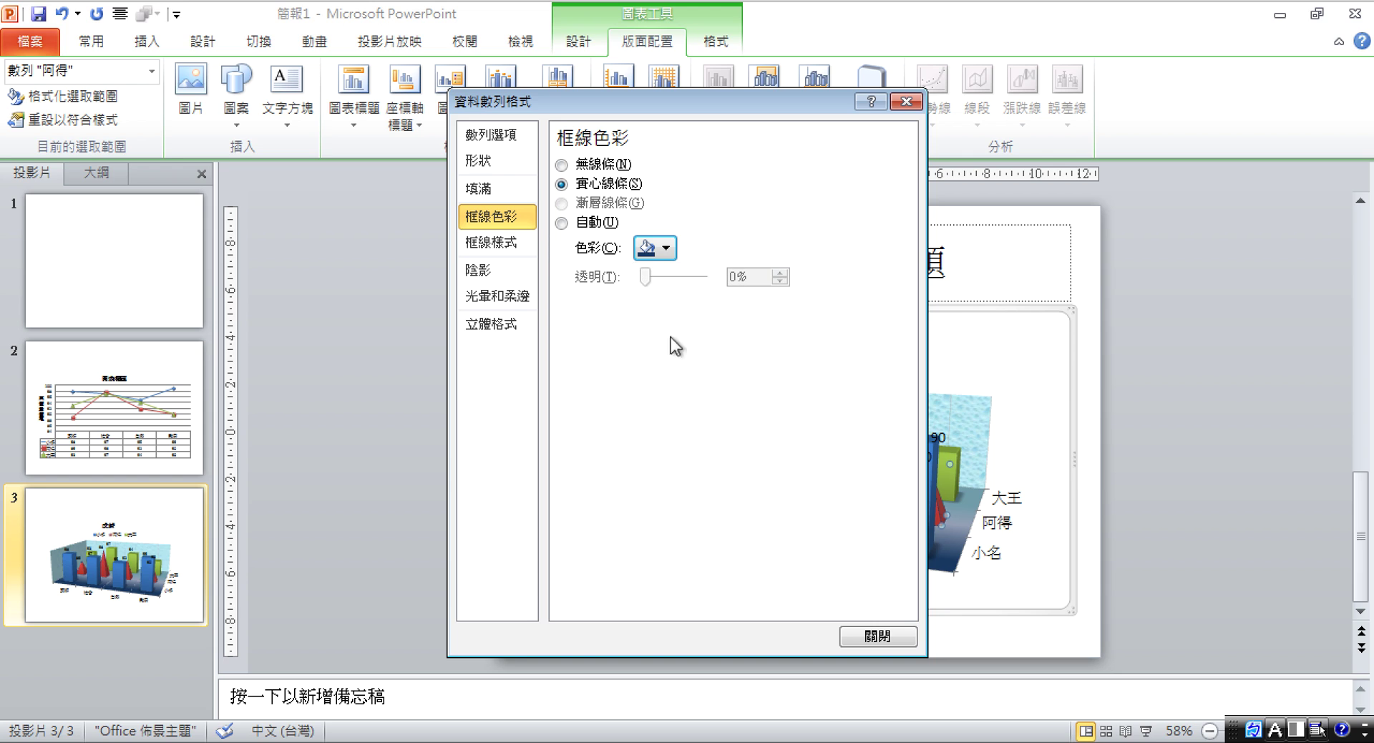
# Set the 阿得 pyramids' 3-D surface material to Clear (清澈)
pyautogui.click(505, 298)
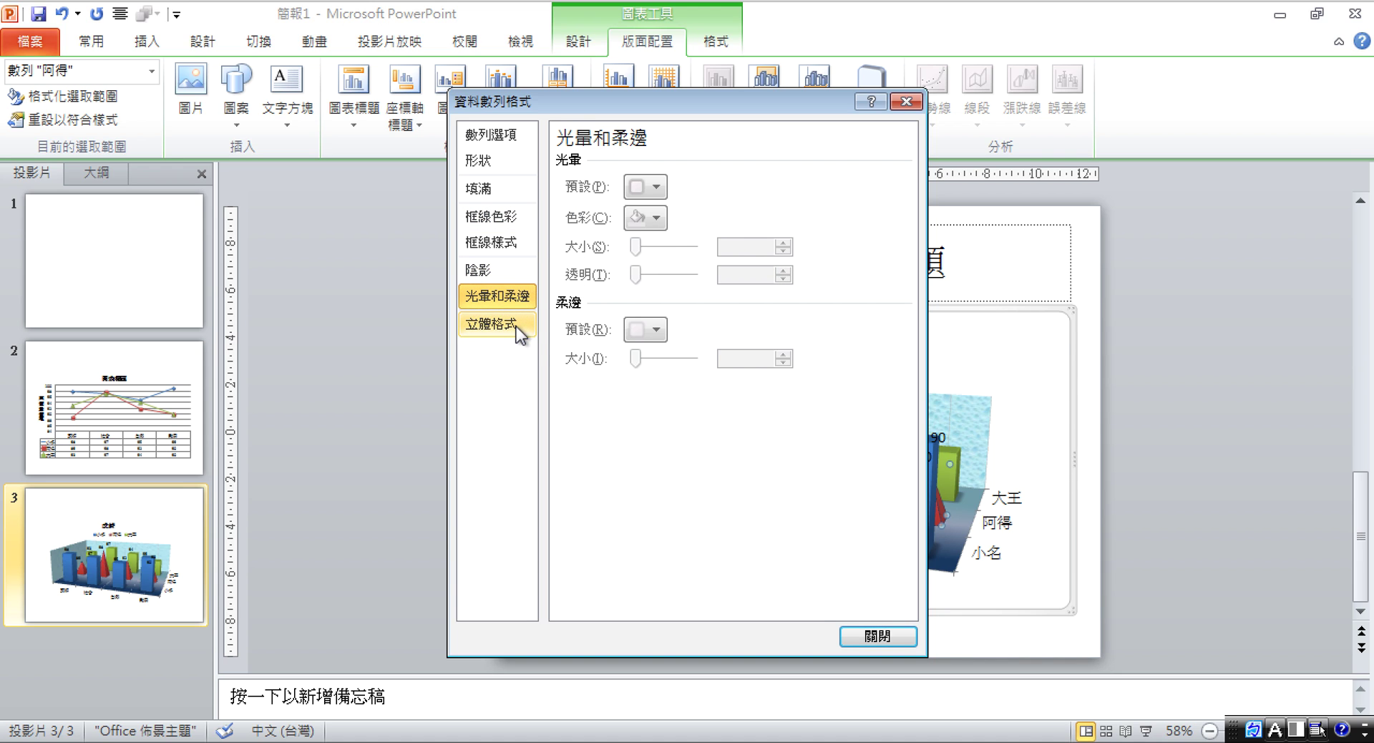
pyautogui.click(514, 328)
pyautogui.click(677, 420)
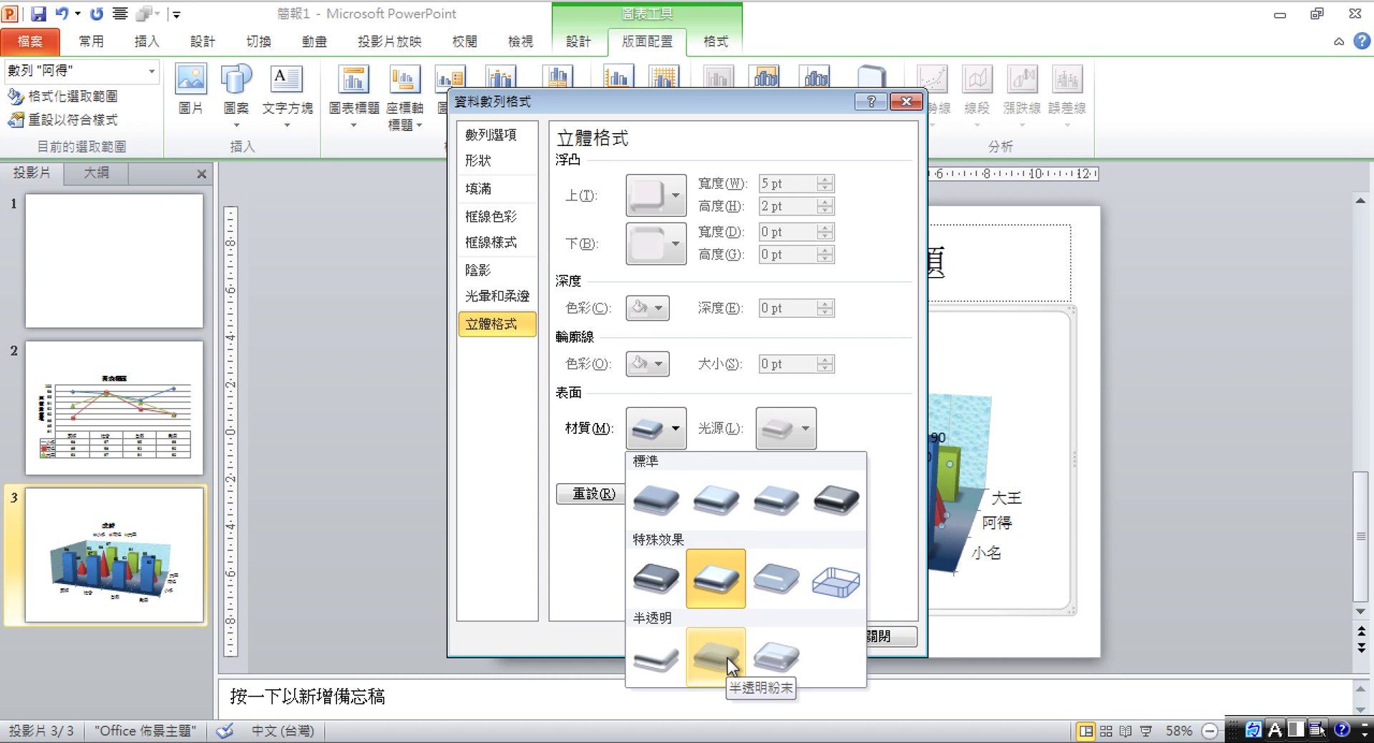
pyautogui.click(768, 673)
pyautogui.click(862, 633)
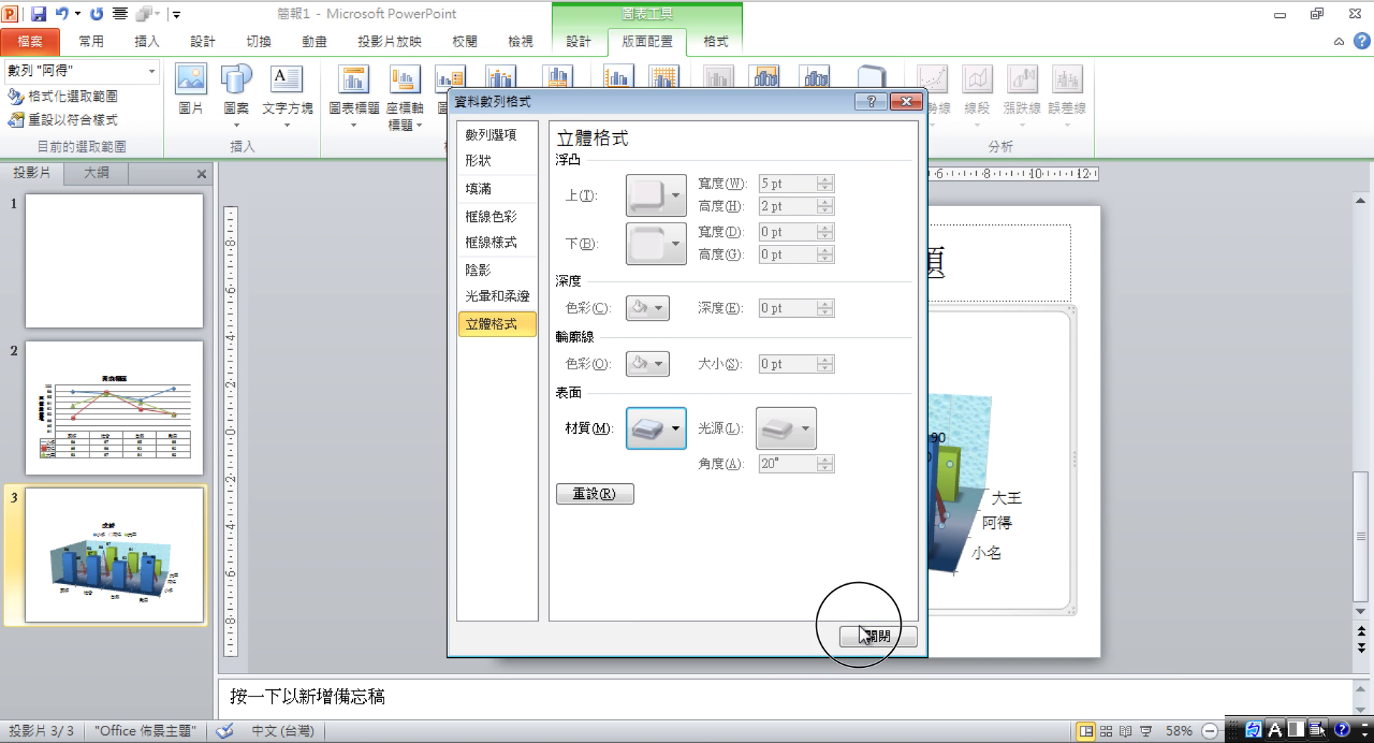